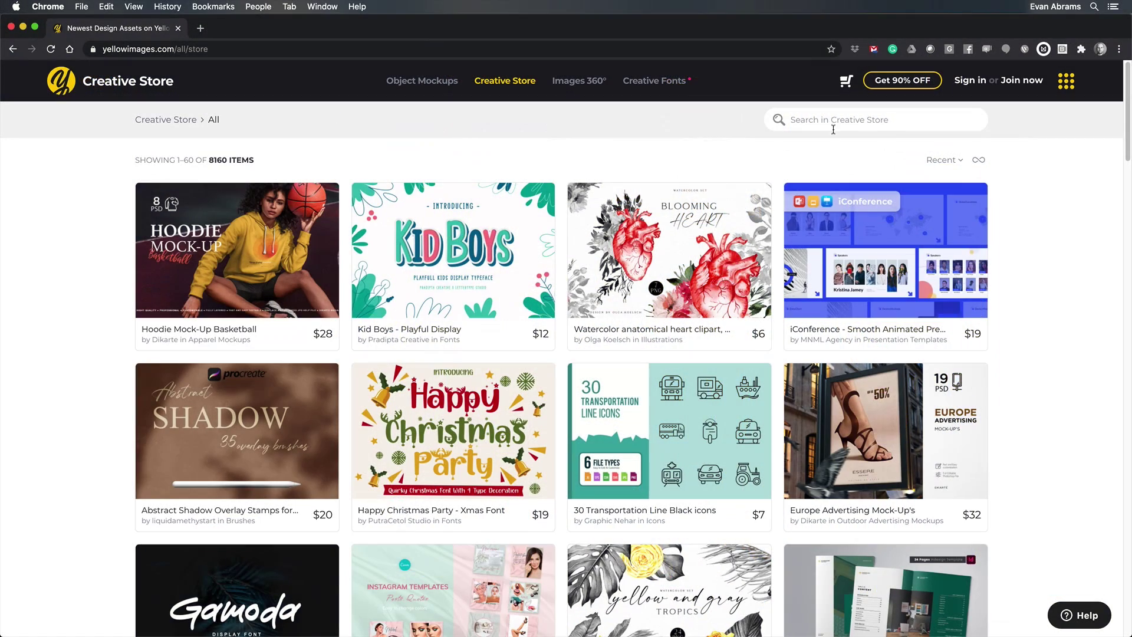
Step: Search the store for 'icons' and open the Christmas Icons Collection product page
key(Return)
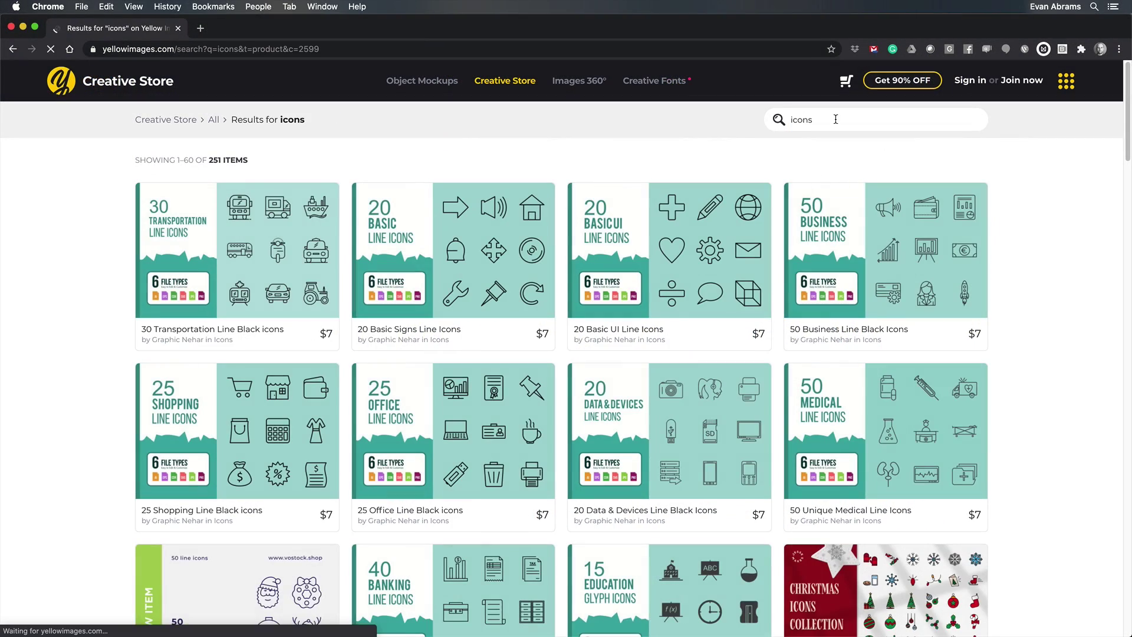
scroll(1083, 279, down, 7)
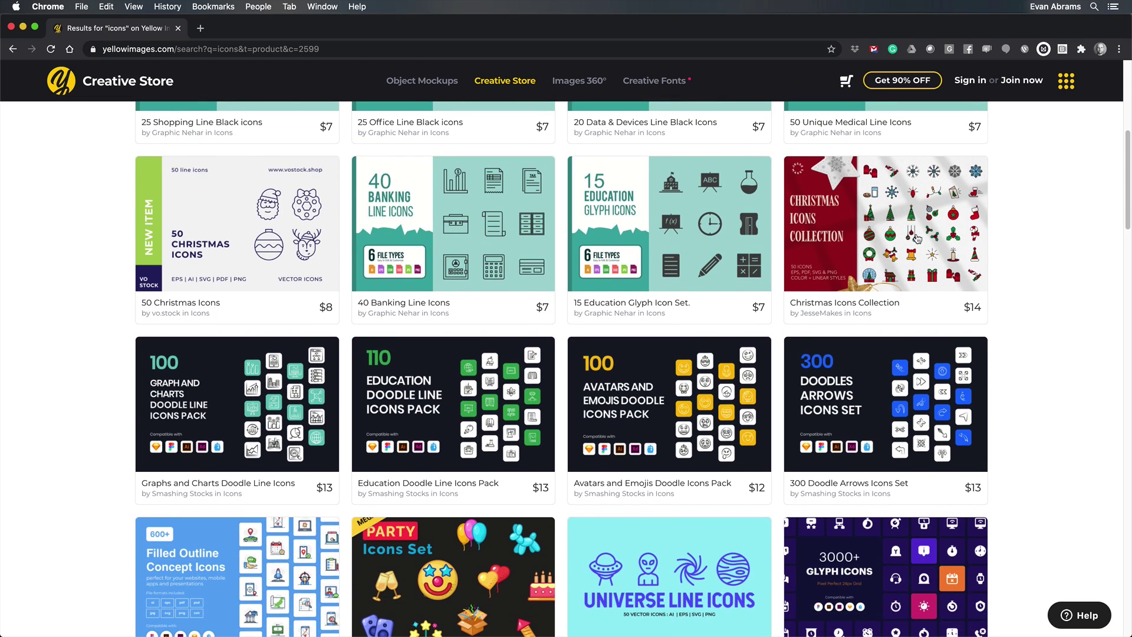
click(916, 238)
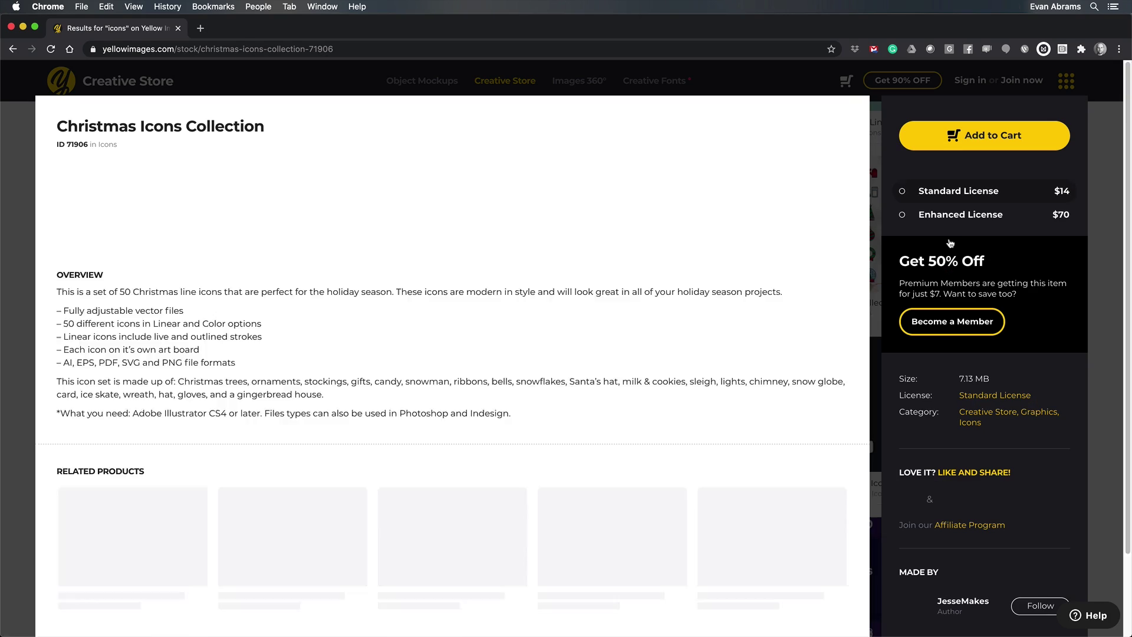
Step: Scroll down through the Christmas Icons Collection preview images
scroll(820, 240, down, 5)
scroll(816, 240, down, 15)
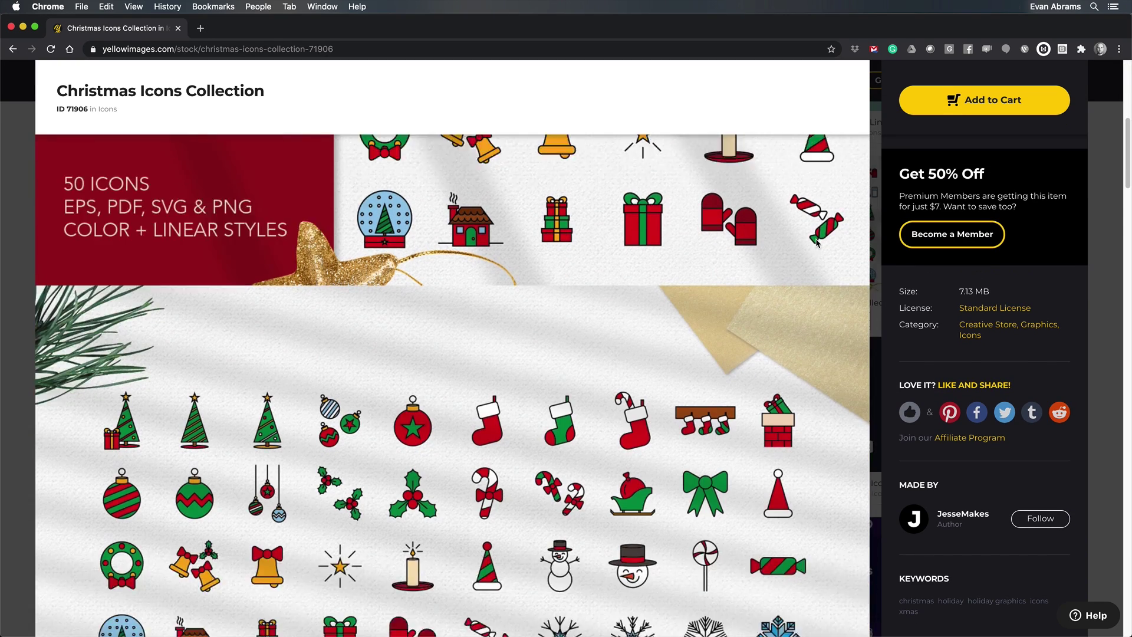
scroll(814, 242, down, 15)
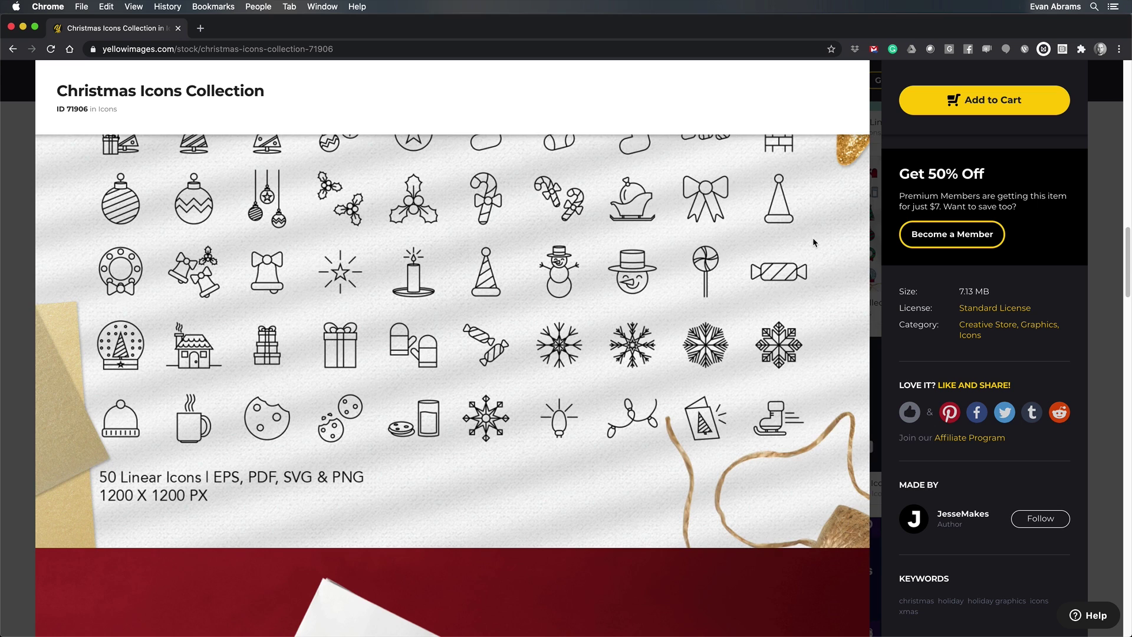
scroll(813, 243, down, 15)
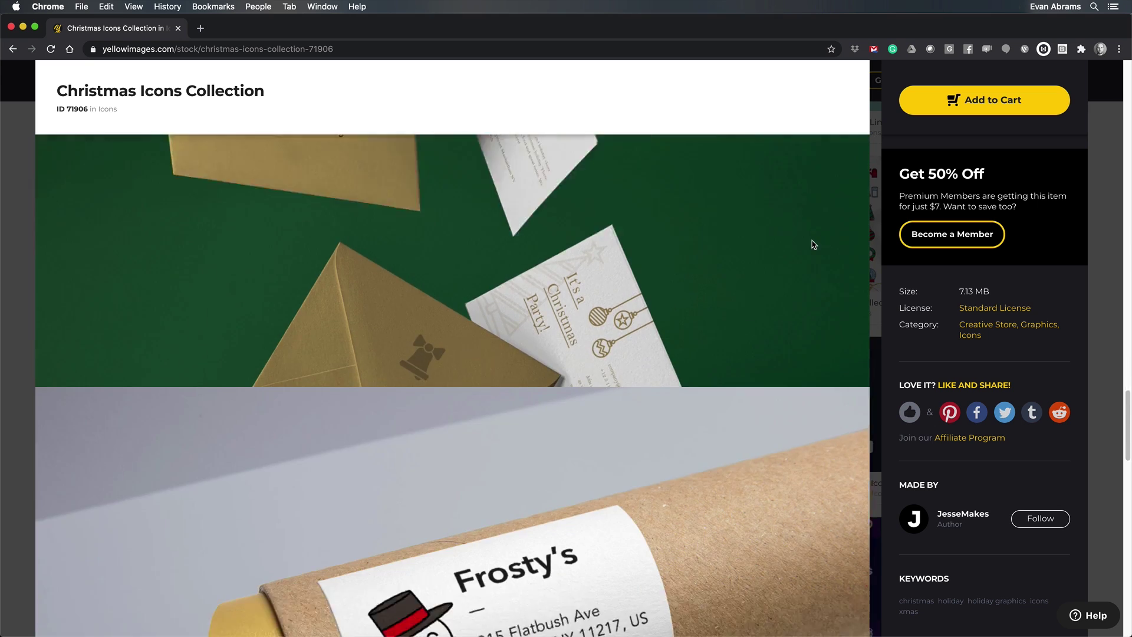
scroll(812, 245, down, 2)
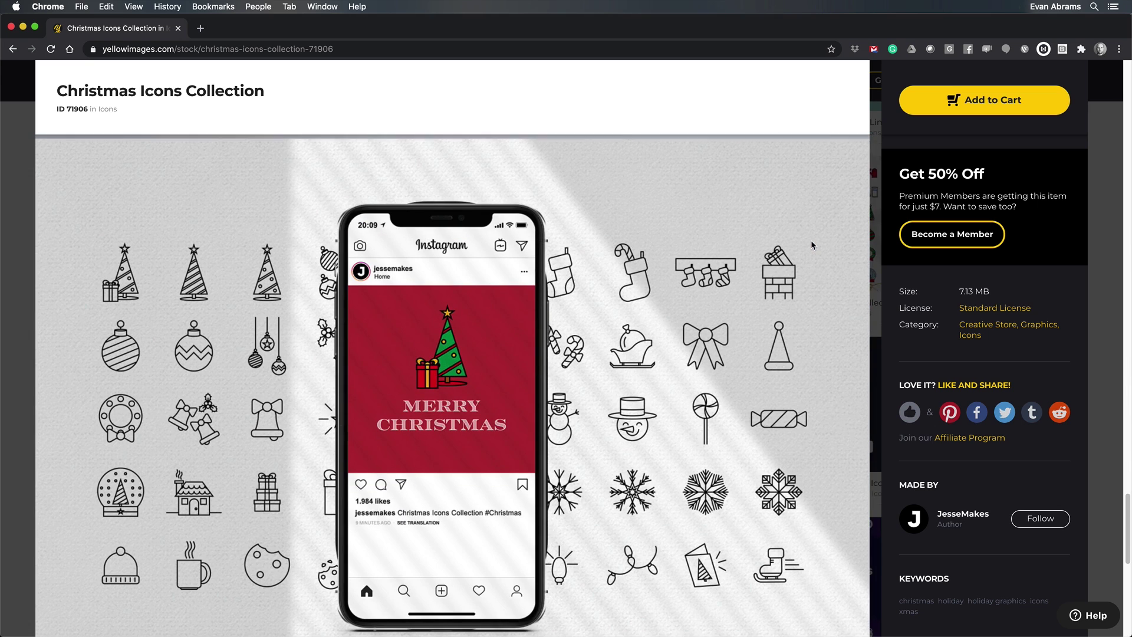
scroll(811, 244, down, 1)
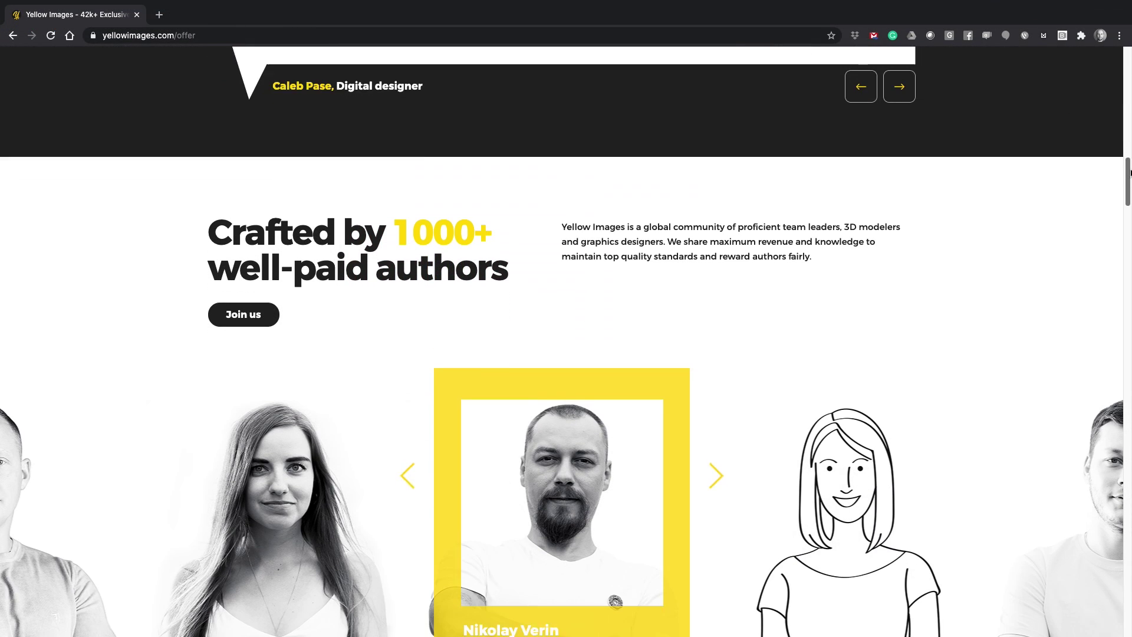
scroll(1129, 183, down, 4)
drag(1130, 183, 1129, 184)
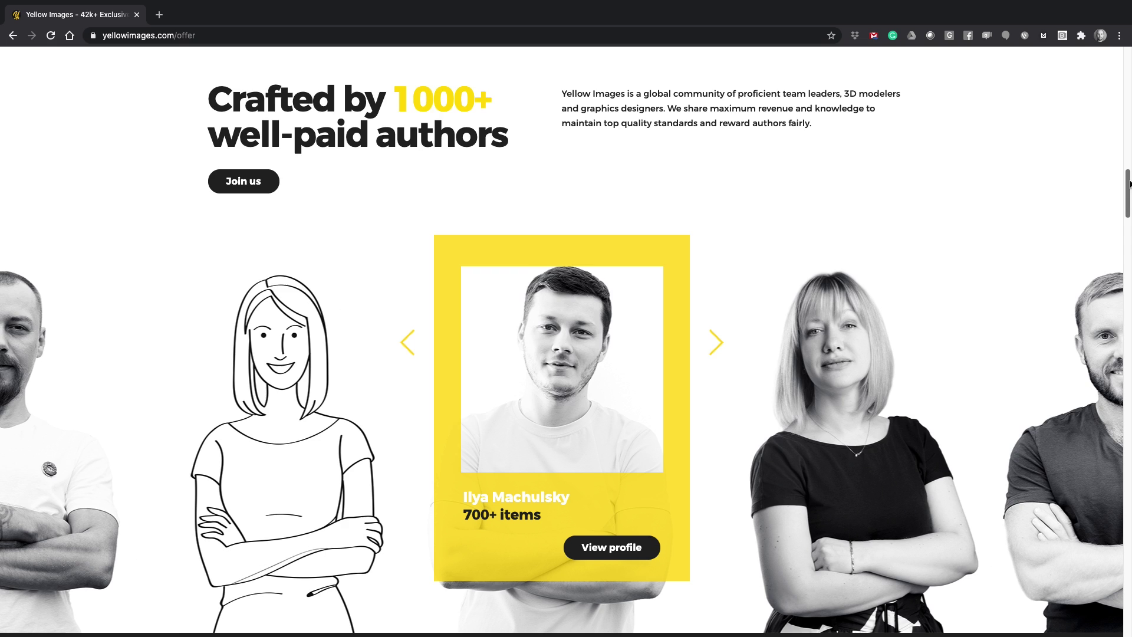
drag(1129, 183, 1129, 352)
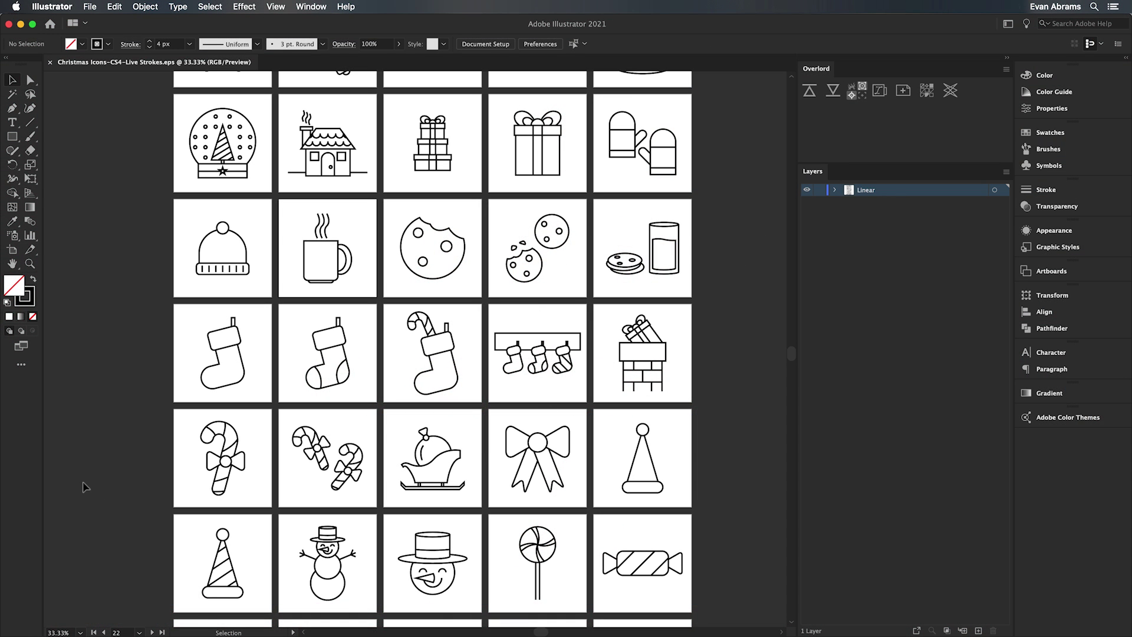
Step: Centre the candle icon in view and select the whole candle group
scroll(448, 264, up, 8)
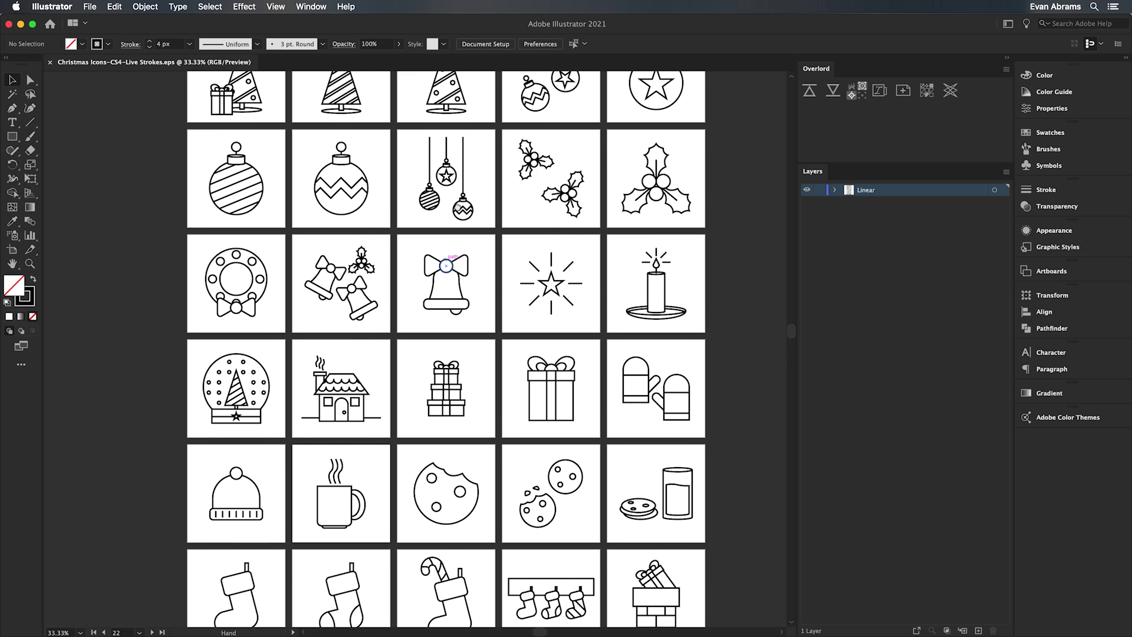
scroll(460, 295, up, 3)
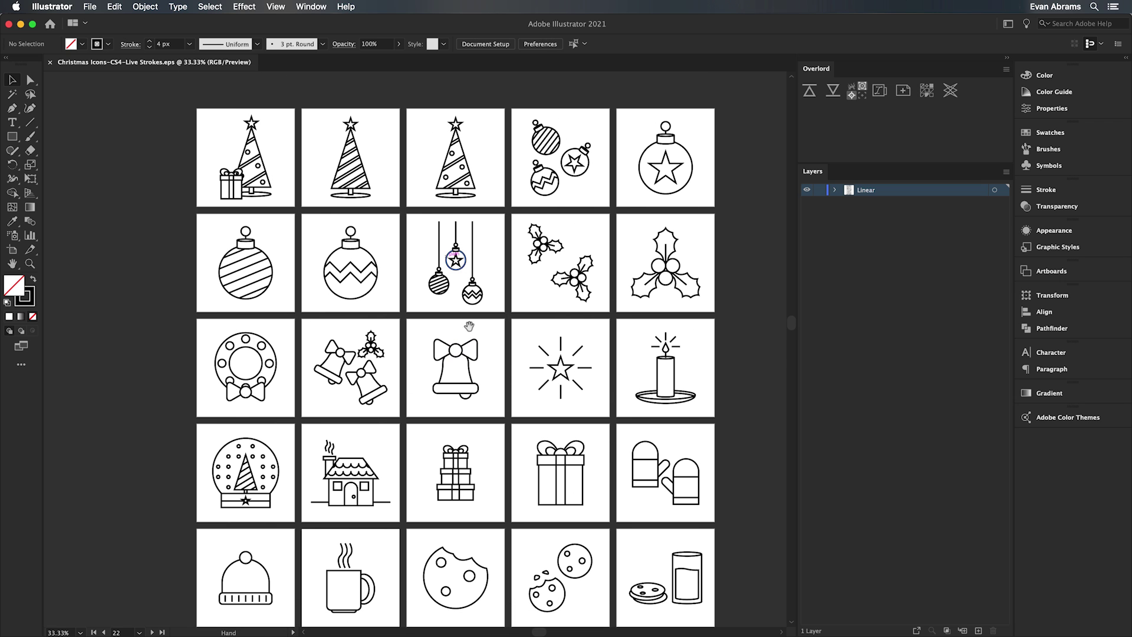
scroll(468, 326, down, 6)
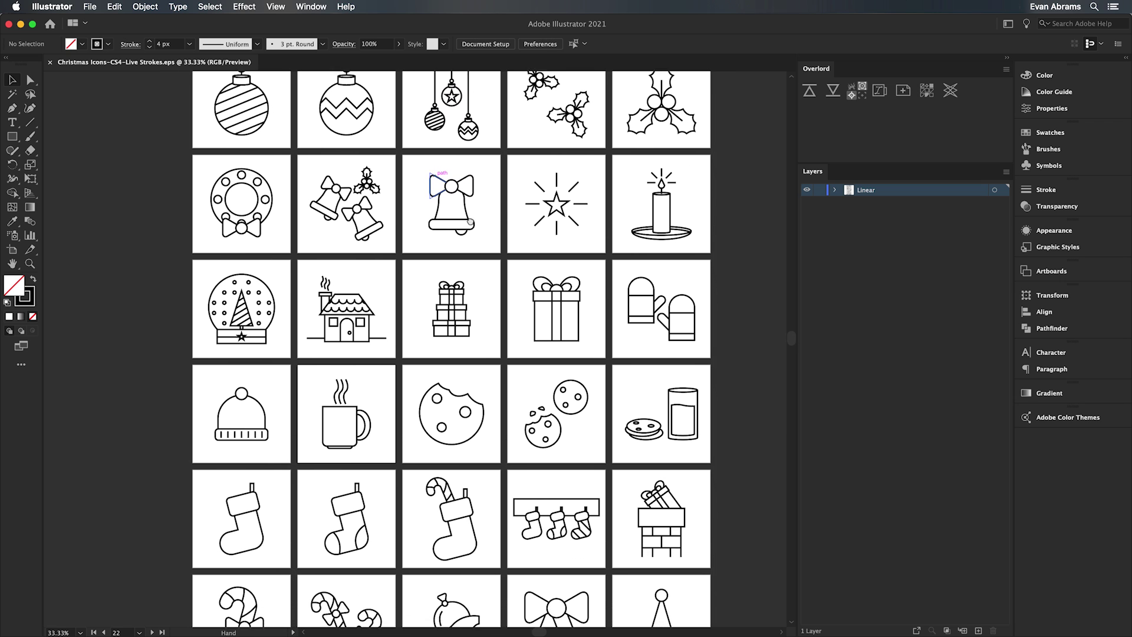
scroll(513, 210, down, 1)
scroll(681, 167, up, 3)
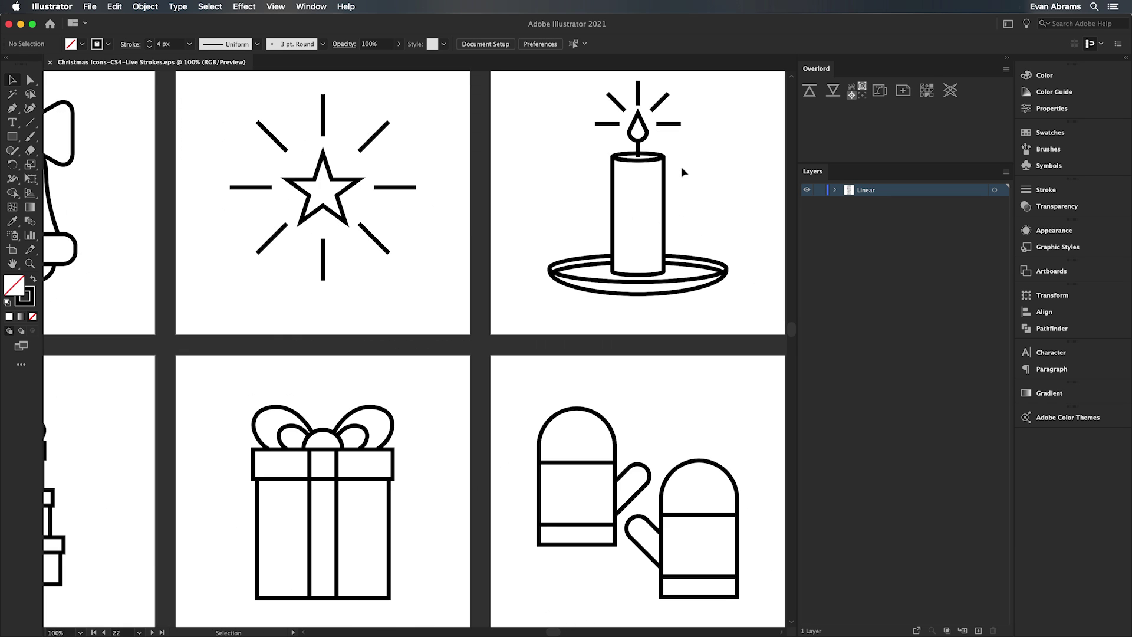
drag(676, 168, 429, 250)
drag(464, 152, 348, 225)
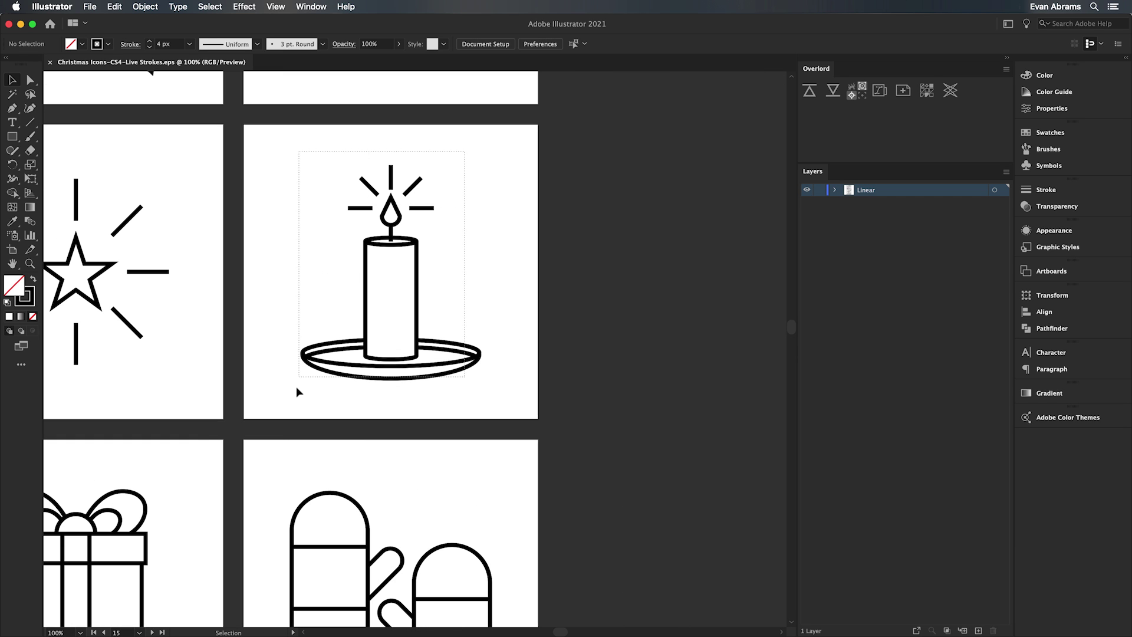
drag(297, 387, 298, 389)
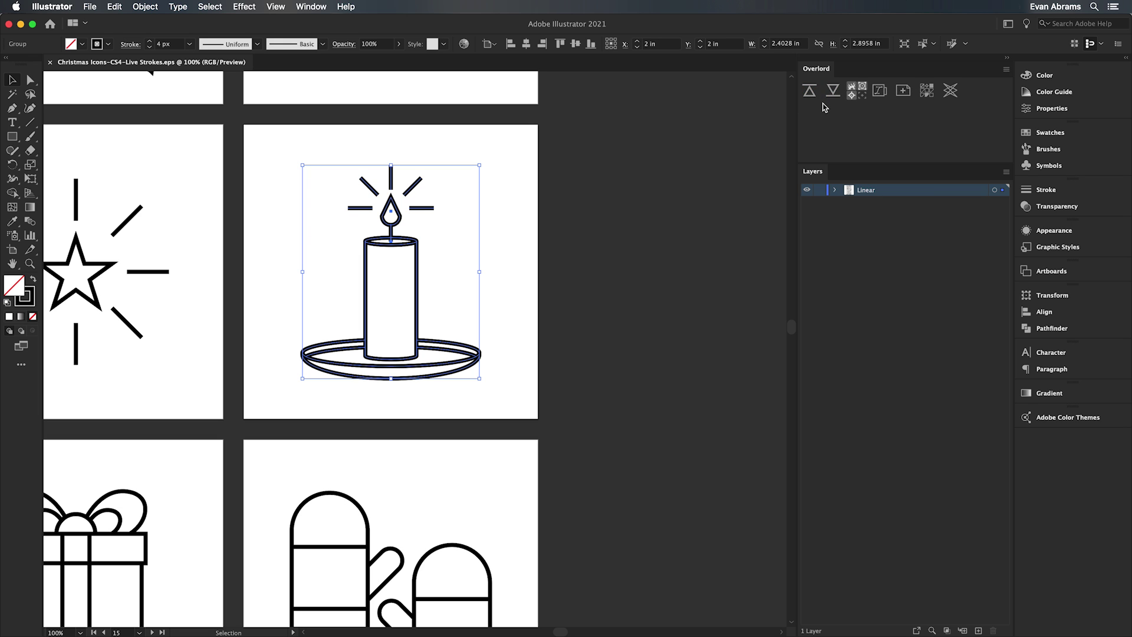
click(548, 266)
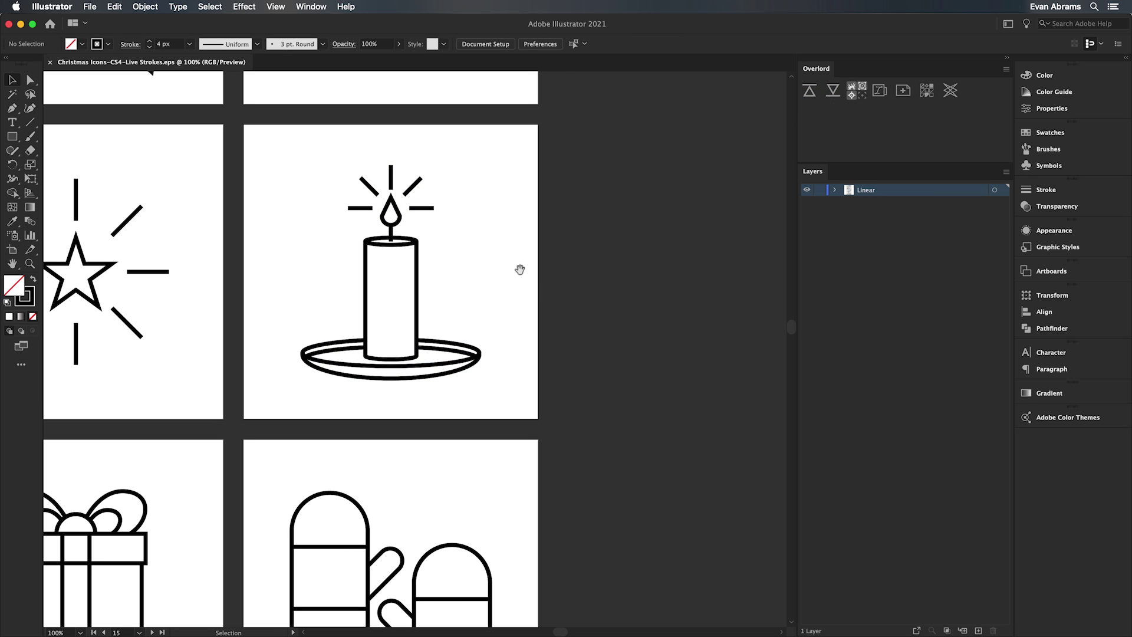
drag(519, 268, 561, 288)
drag(532, 176, 351, 407)
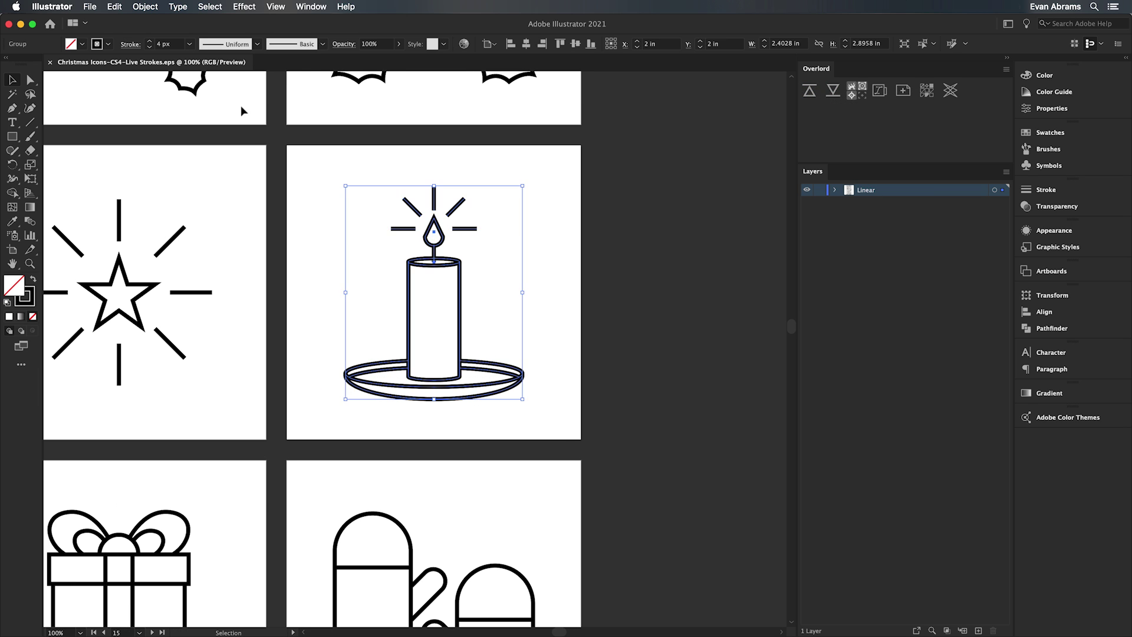
Step: Create a new 1080 × 1080 px document and paste the candle into it
click(89, 6)
click(94, 22)
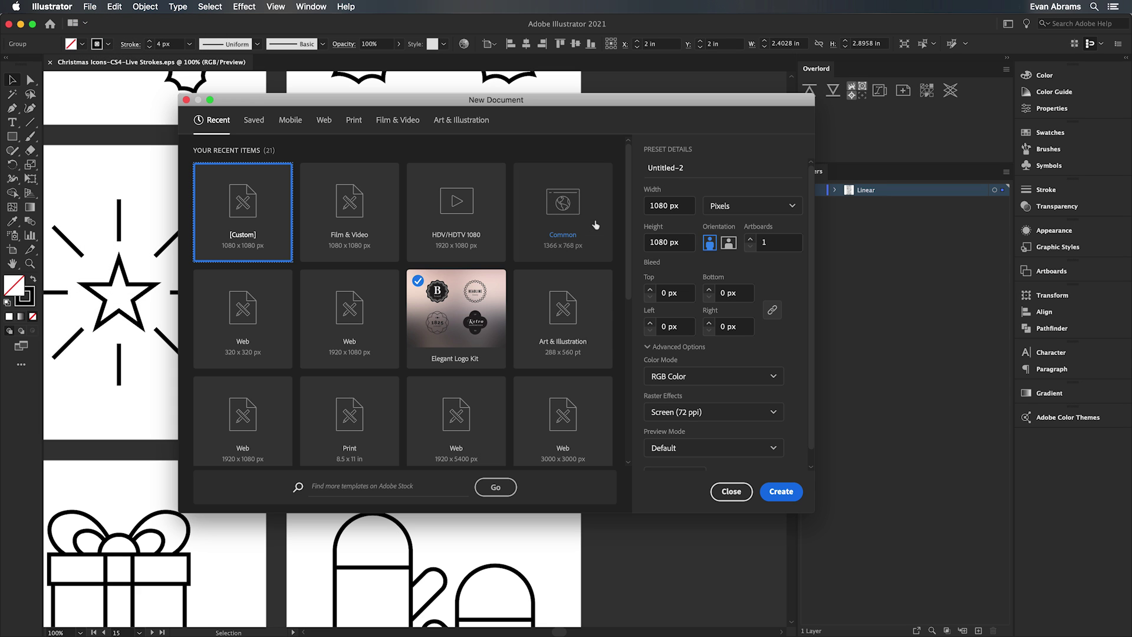
double_click(260, 214)
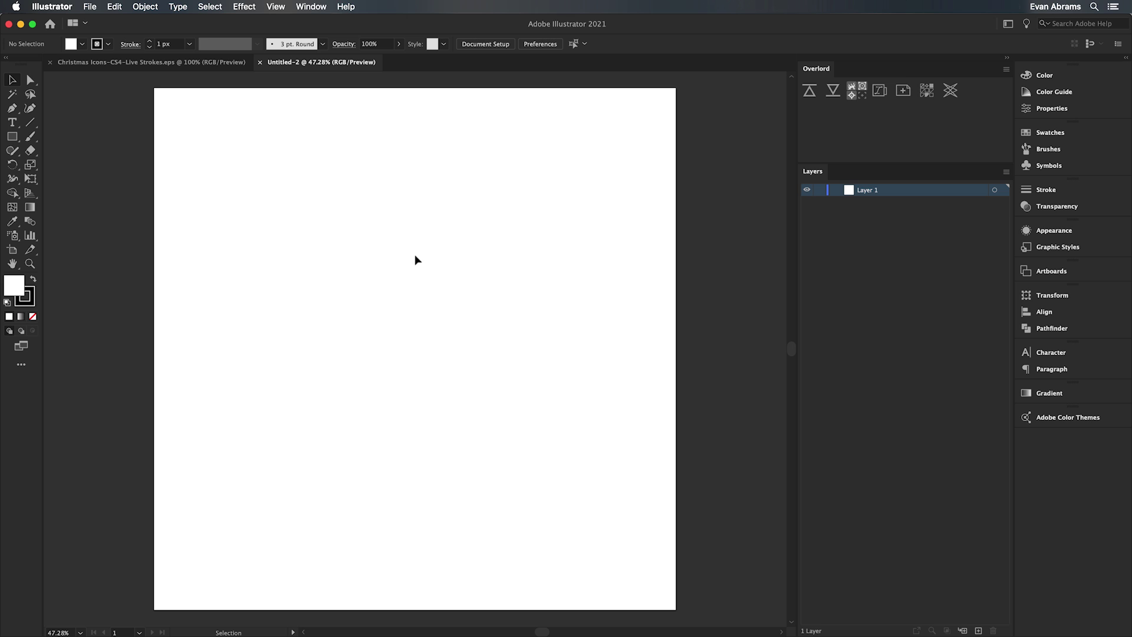
key(super+v)
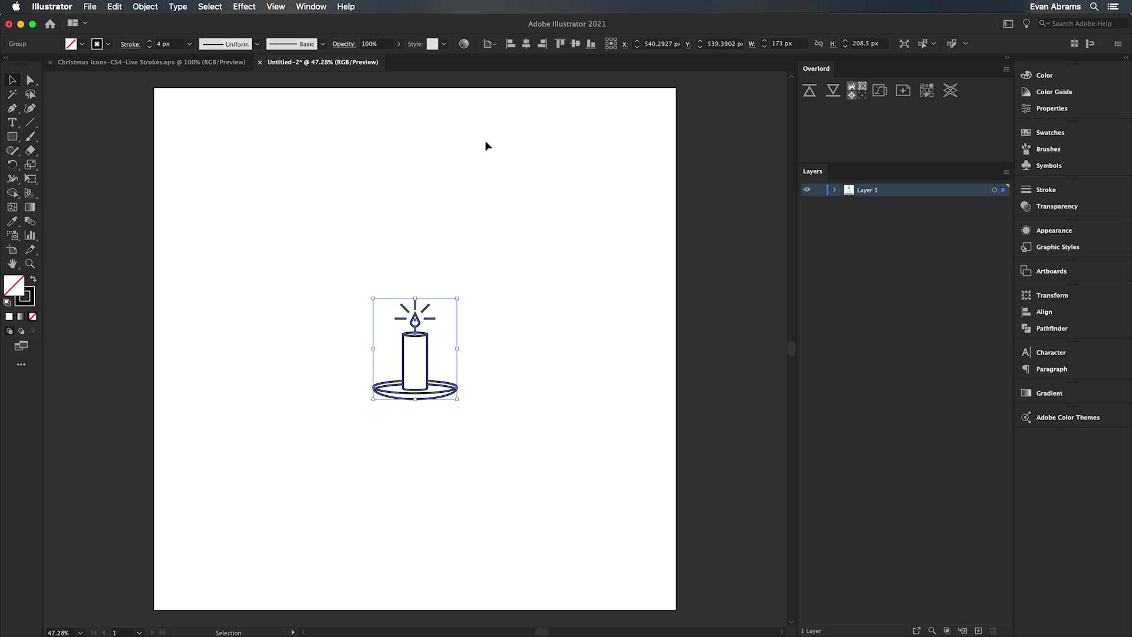
click(564, 405)
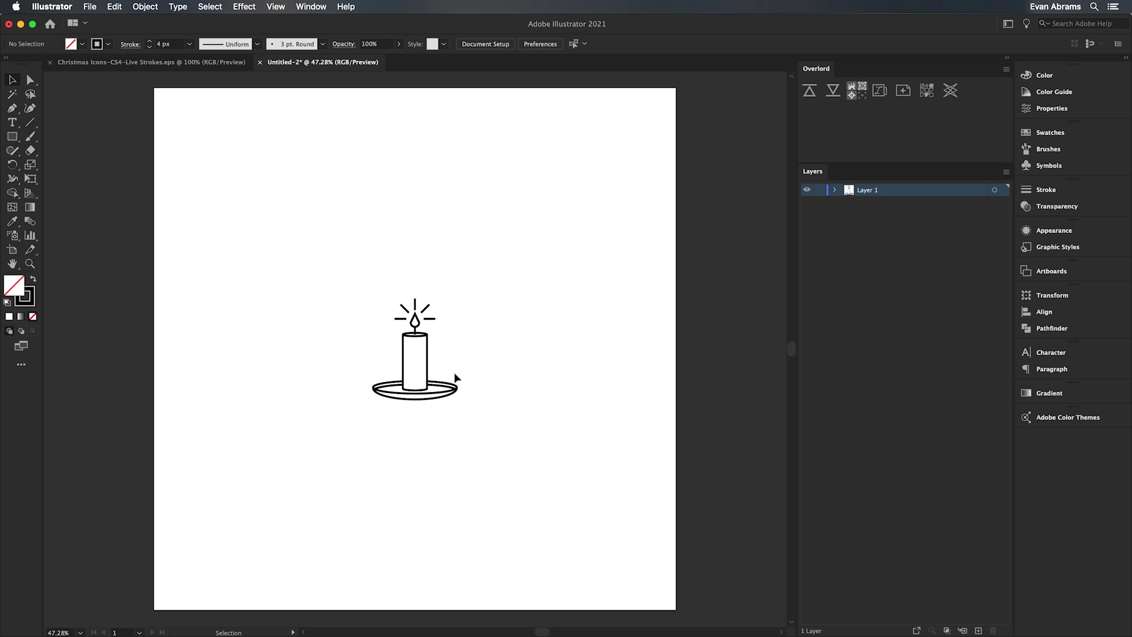
scroll(420, 358, up, 4)
scroll(419, 357, down, 1)
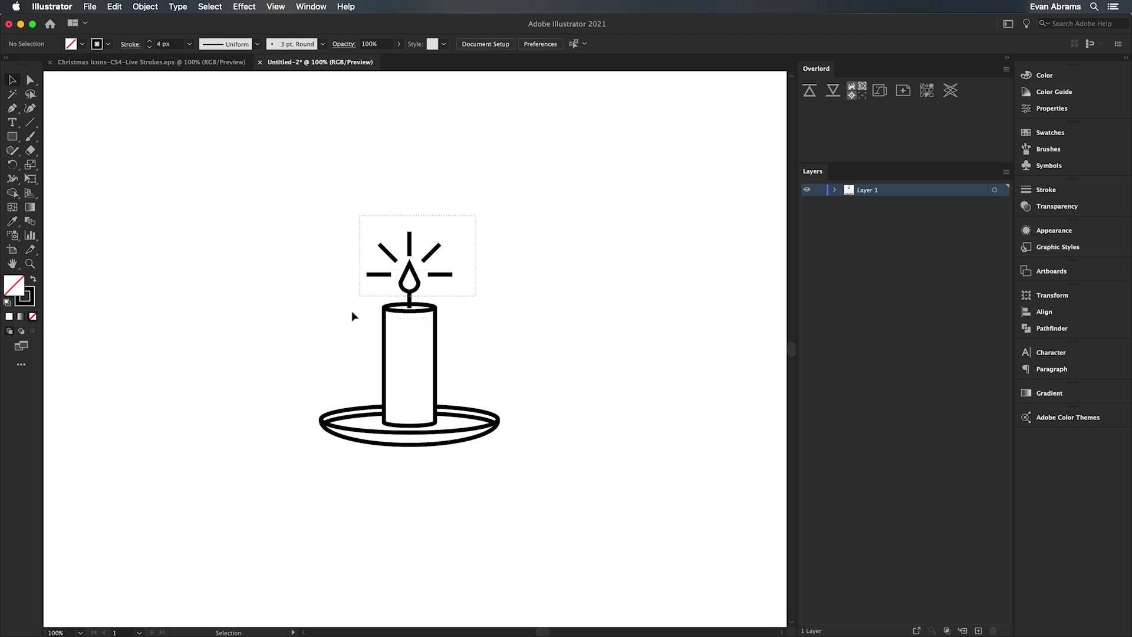
drag(352, 312, 353, 316)
Step: Ungroup the candle and add several new empty layers
right_click(379, 273)
click(409, 375)
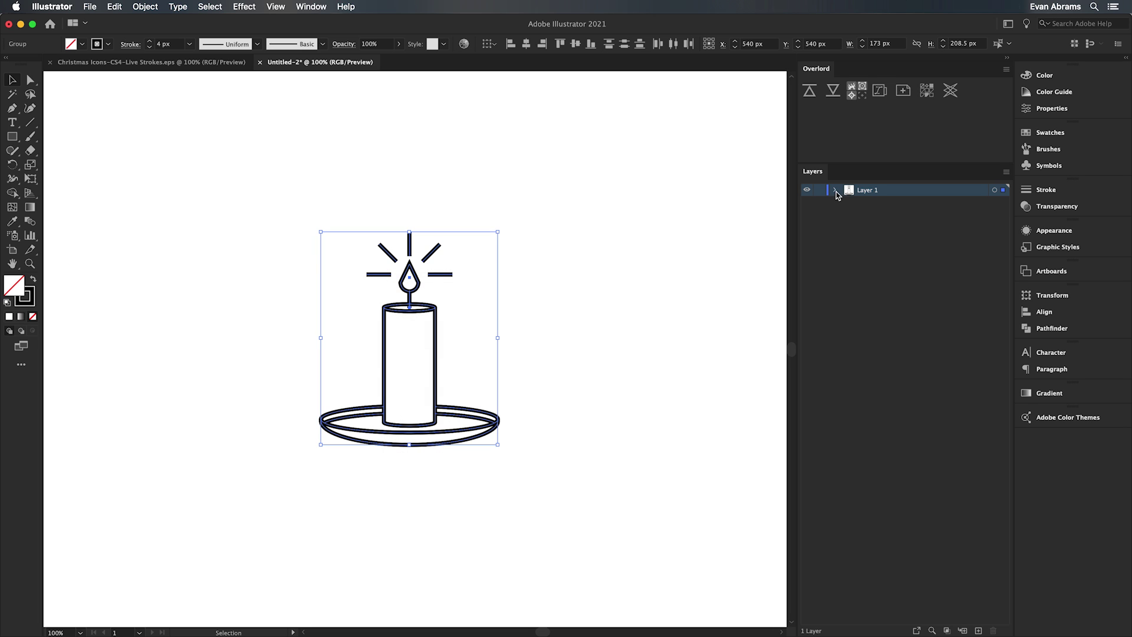
drag(848, 164, 856, 109)
click(881, 190)
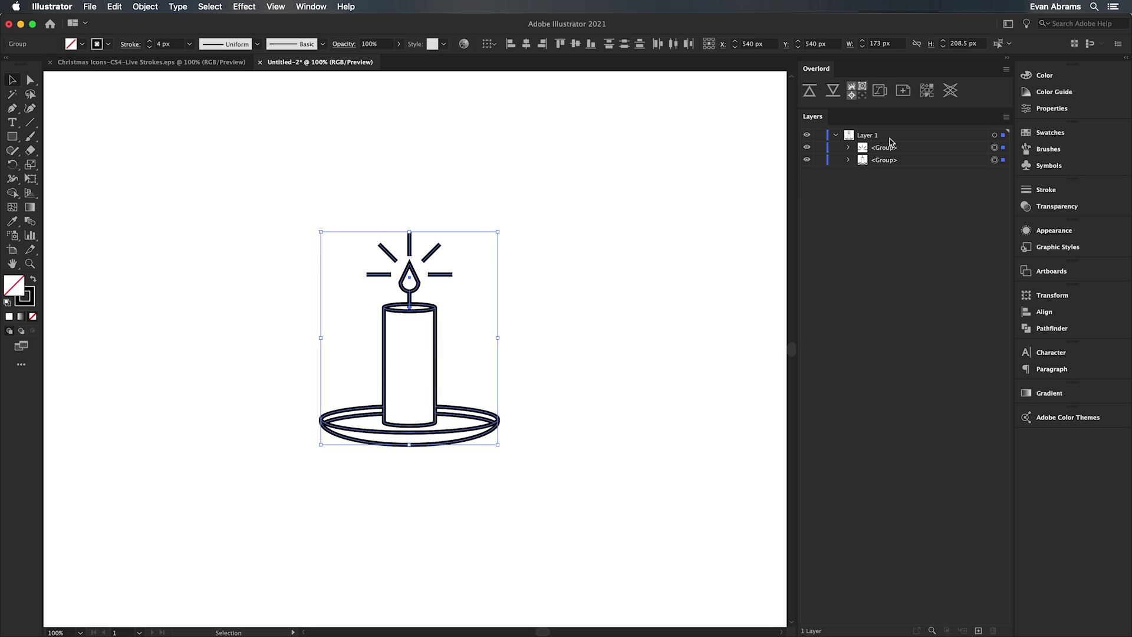
click(889, 138)
double_click(977, 631)
double_click(977, 630)
double_click(977, 630)
click(670, 259)
Step: Move the flame rays onto the top layer and name it 'Shine'
click(432, 252)
drag(1002, 222, 1008, 141)
double_click(867, 135)
text(Shine)
key(Return)
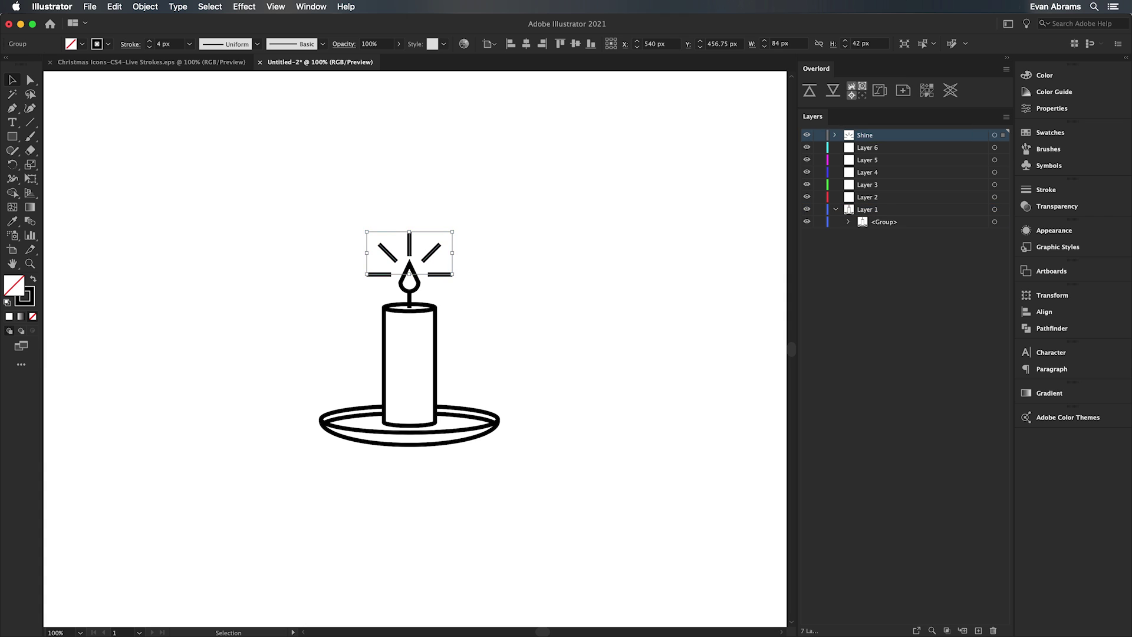
click(835, 209)
Step: Ungroup the remaining candle parts and move the candle body into its own layer below Layer 4
click(601, 307)
click(436, 359)
key(super+shift+g)
shift+click(427, 311)
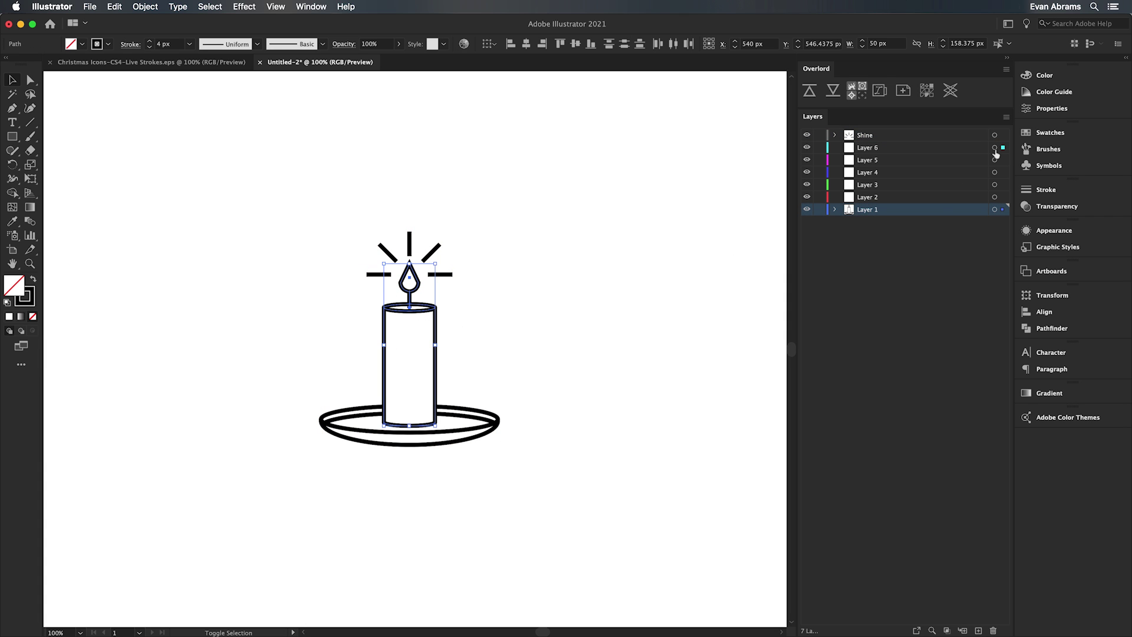
drag(995, 152, 999, 147)
drag(882, 147, 881, 178)
Step: Move the flame path into its own layer named 'Flame'
click(461, 292)
click(418, 279)
mouse_move(1002, 172)
mouse_down()
mouse_move(1006, 149)
mouse_move(1003, 160)
mouse_up()
double_click(867, 147)
text(Flame)
key(Return)
Step: Put the wick on a layer renamed 'wick'
click(410, 298)
double_click(867, 160)
text(wick)
key(Return)
click(852, 223)
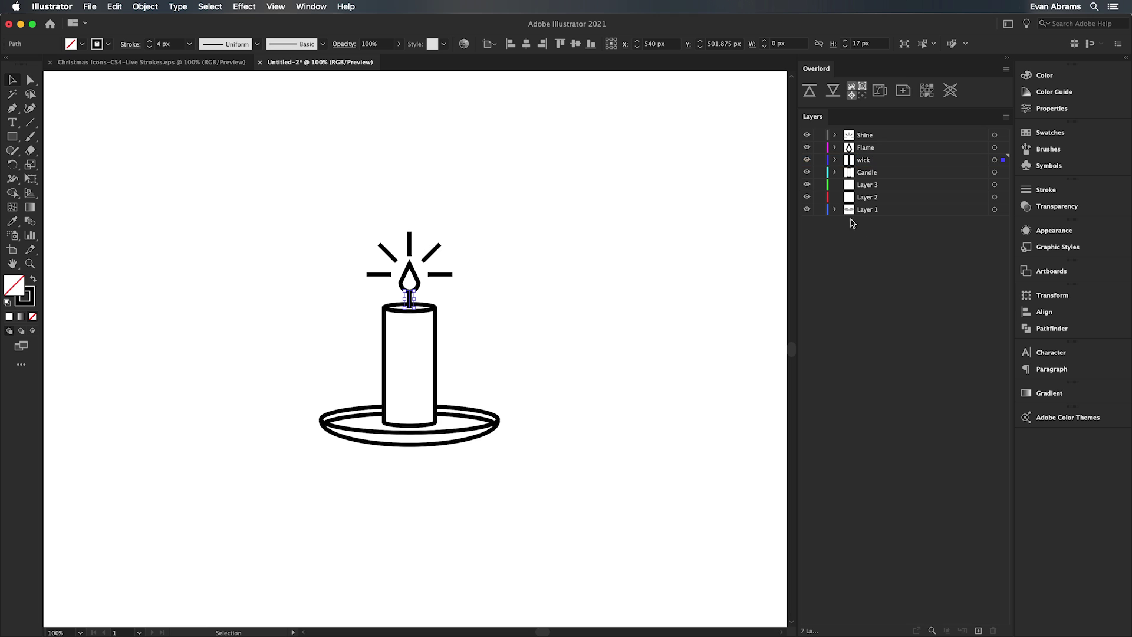
Step: Isolate the plate and close the gap in its rim
alt+click(807, 209)
click(454, 412)
scroll(426, 411, up, 4)
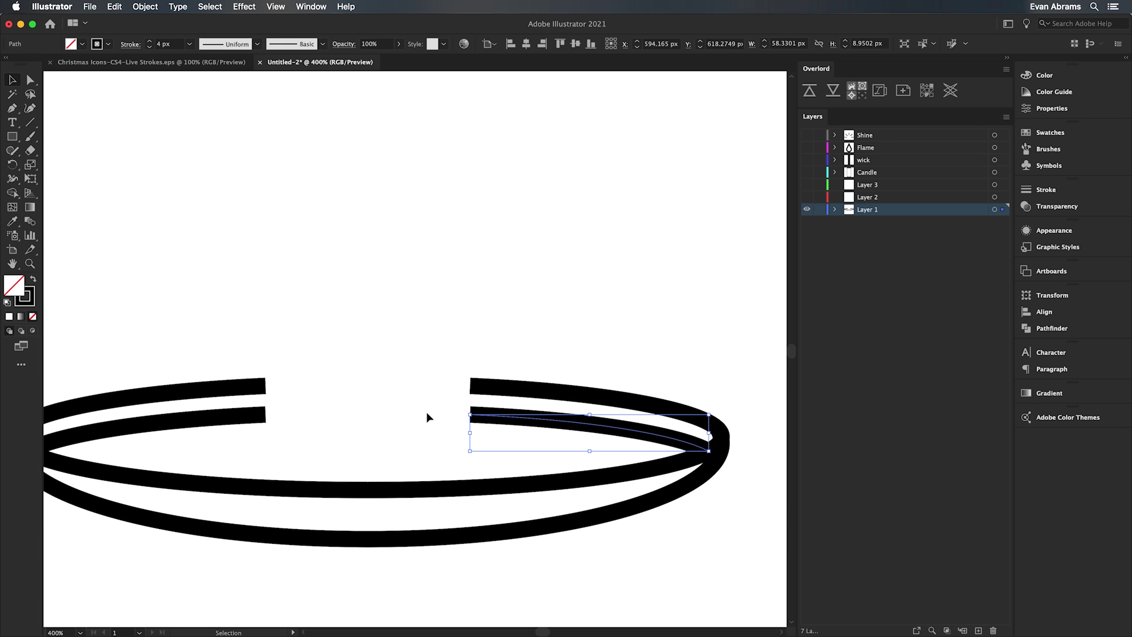
key(a)
drag(474, 389, 311, 396)
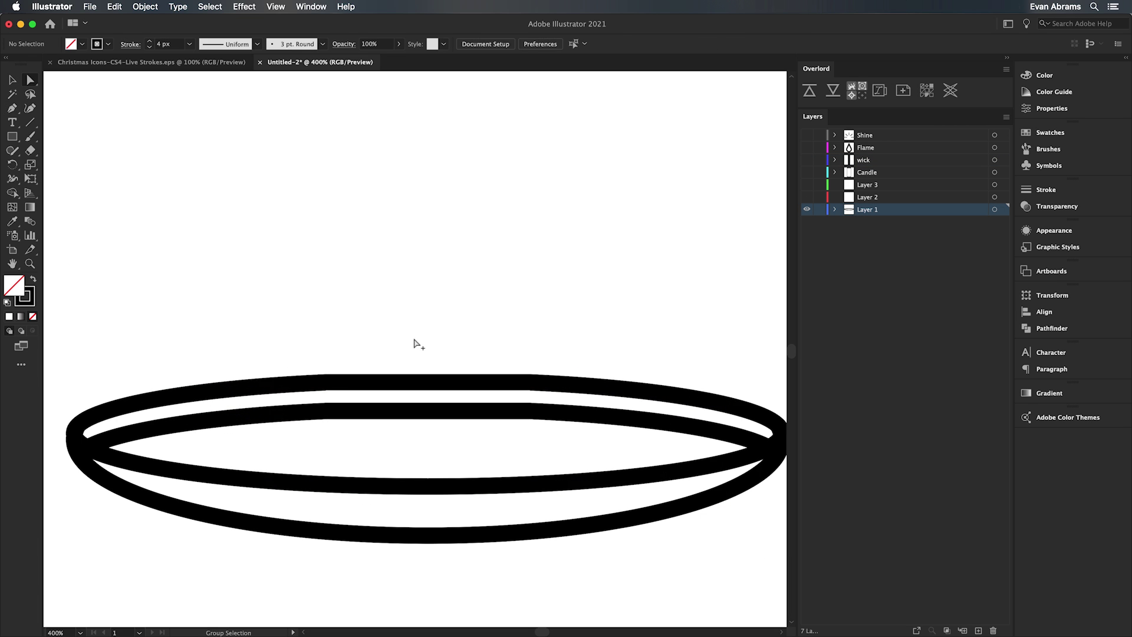
click(423, 383)
scroll(435, 361, up, 2)
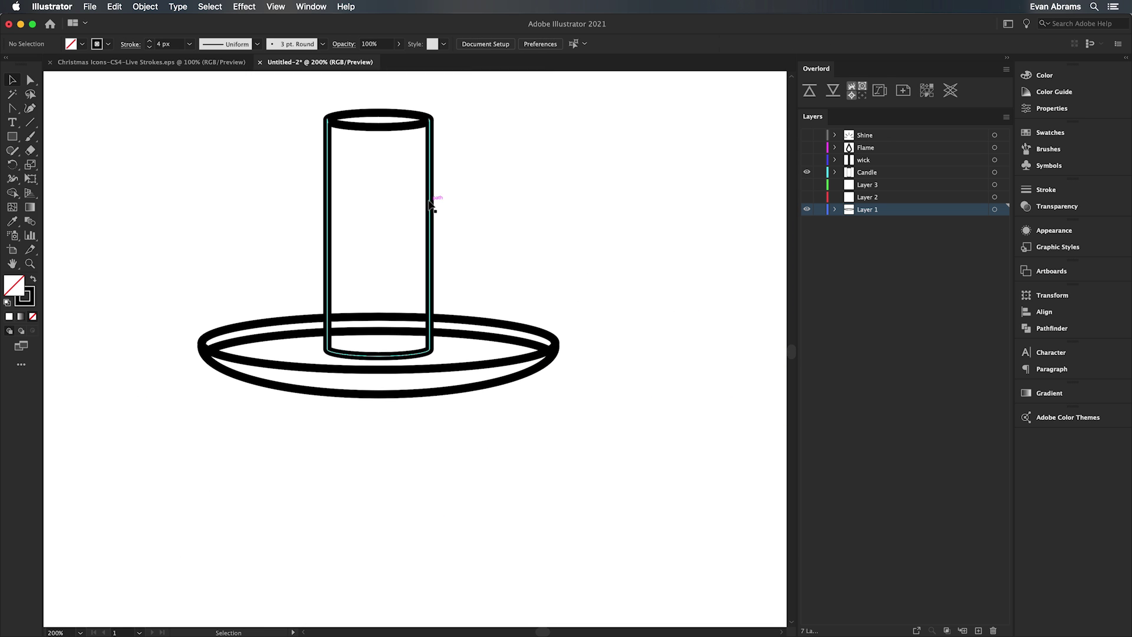
Step: Move the candle up under the flame and rename its layer 'Candle Body'
click(430, 204)
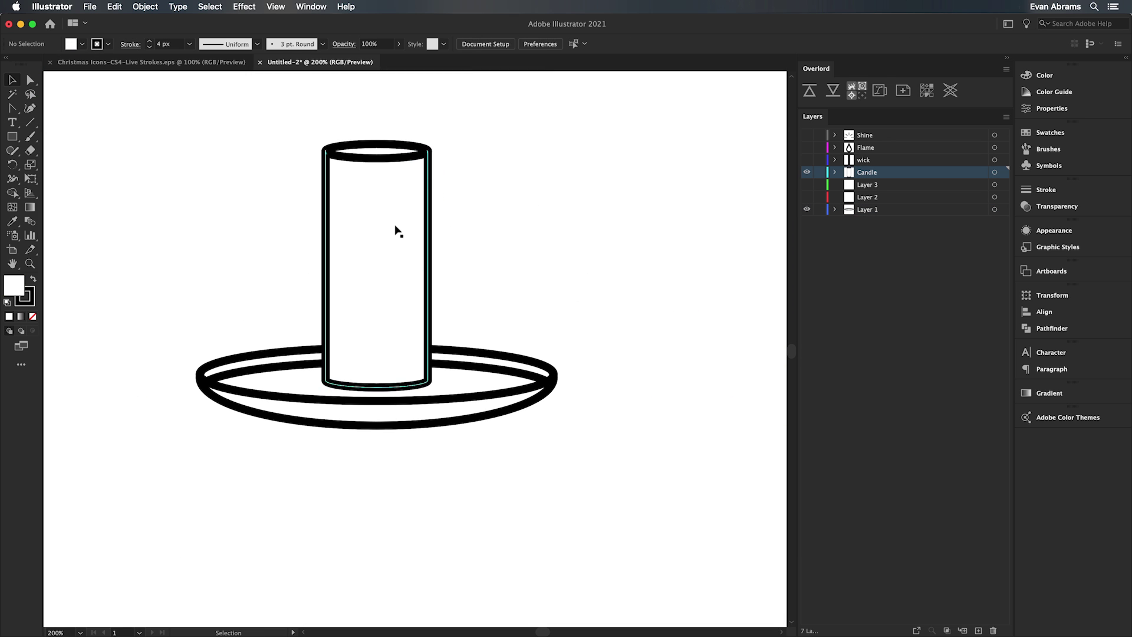
drag(389, 227, 391, 178)
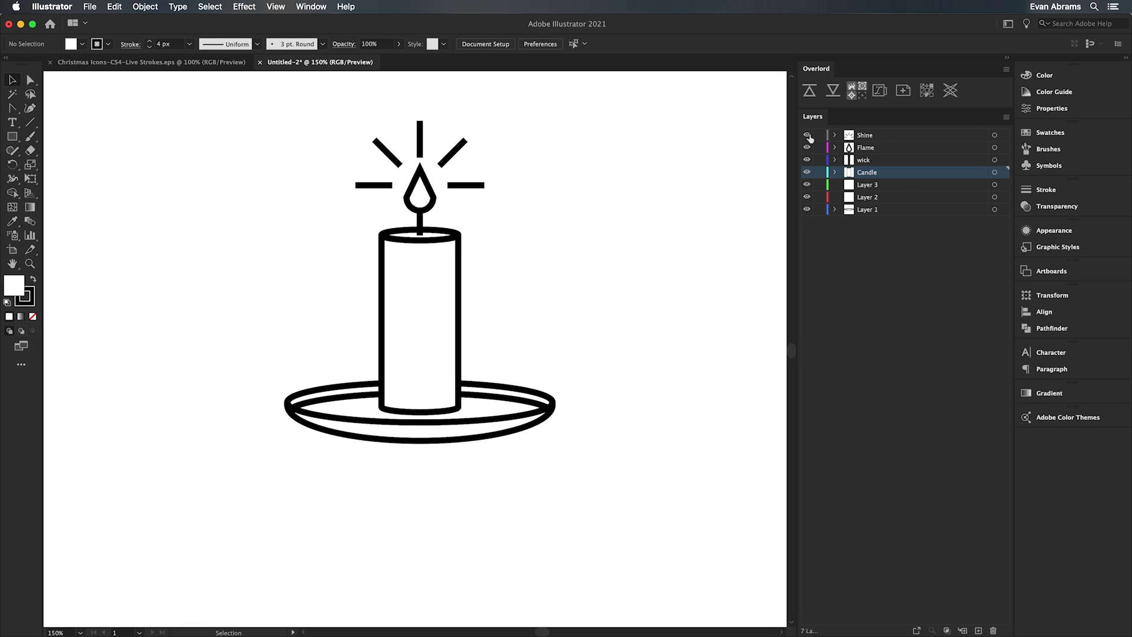
click(459, 321)
double_click(867, 196)
text(Candle Body)
key(Return)
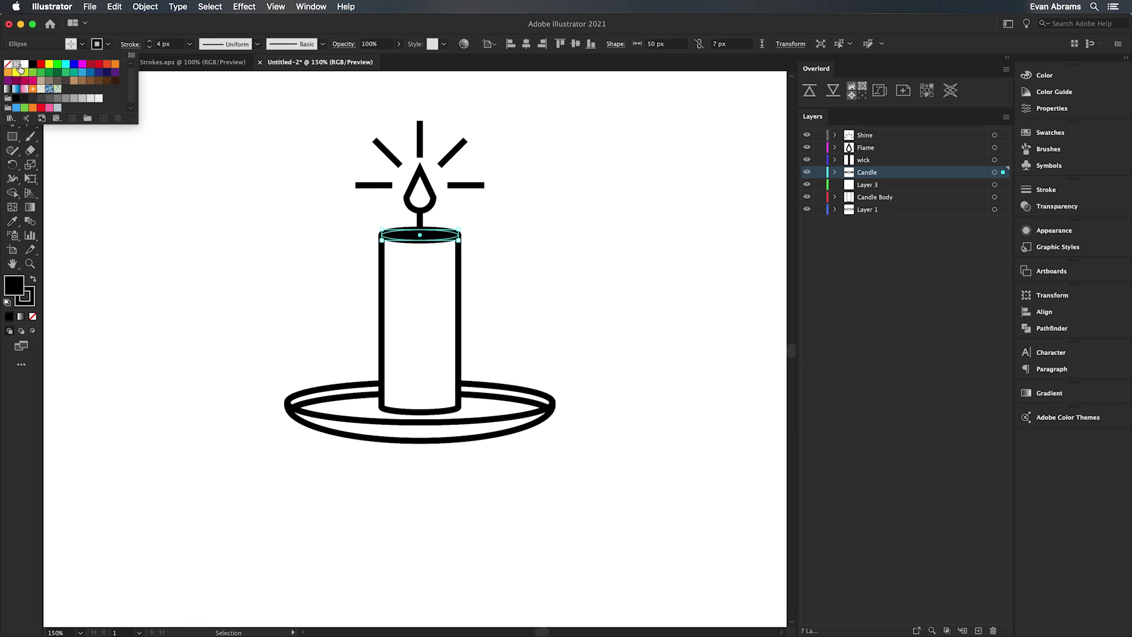
Step: Fill the top ellipse white and rename its reordered layer for the candle top
click(24, 64)
drag(891, 172, 891, 191)
double_click(868, 184)
text(Candle)
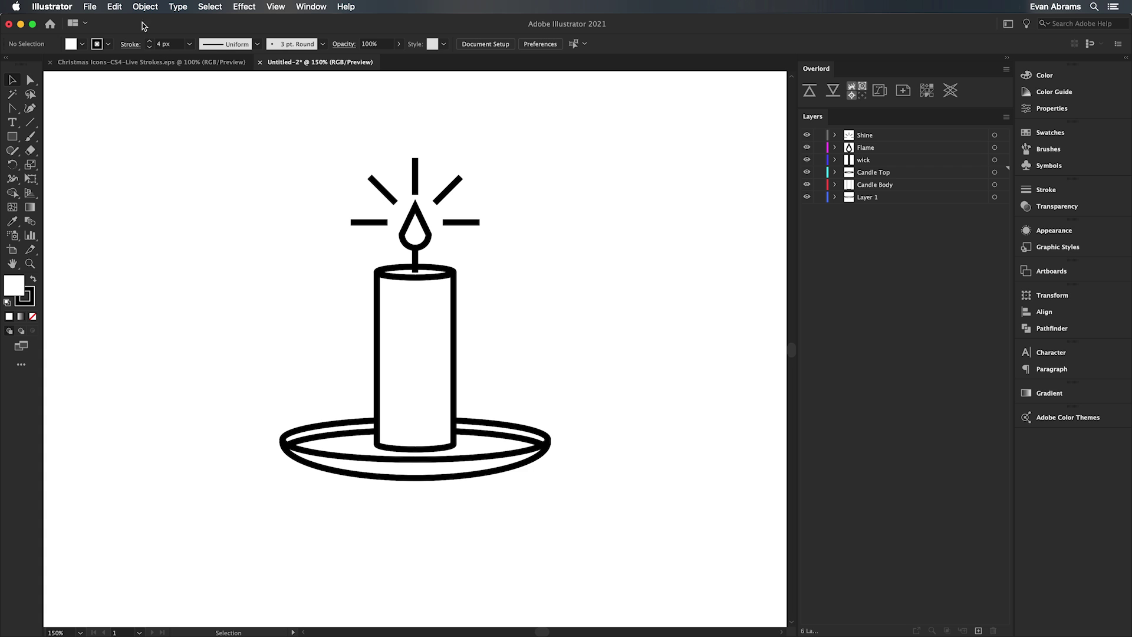
Step: Save the candle document as an Illustrator file
click(90, 6)
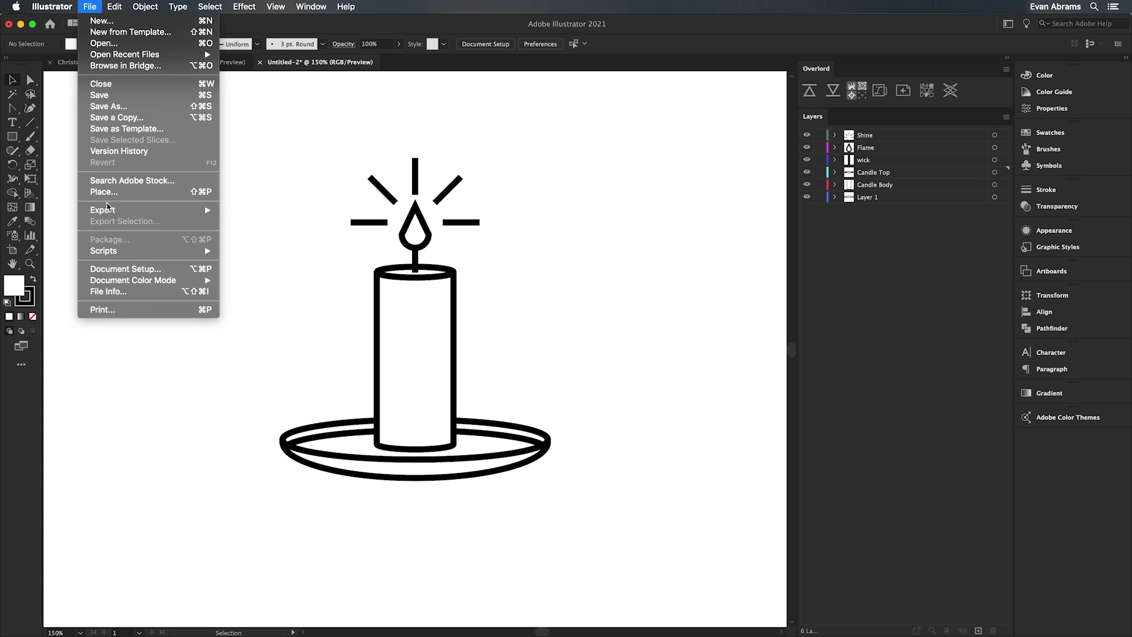
click(116, 95)
key(Return)
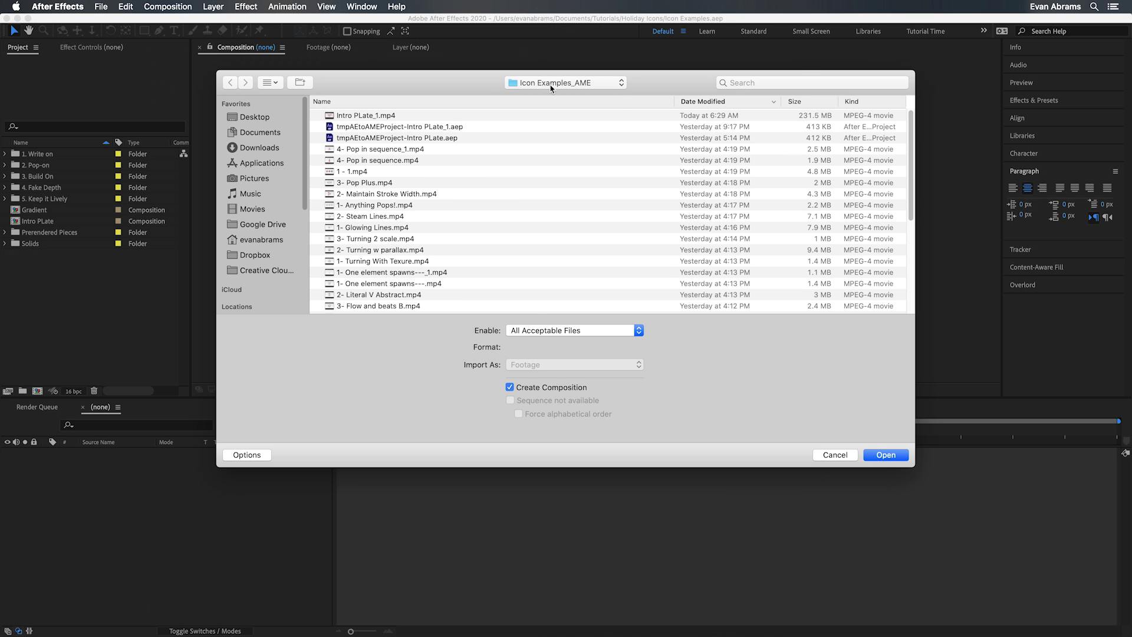
Step: Import Example.ai as a composition with retained layer sizes and open it
click(352, 116)
click(574, 364)
click(566, 377)
click(885, 454)
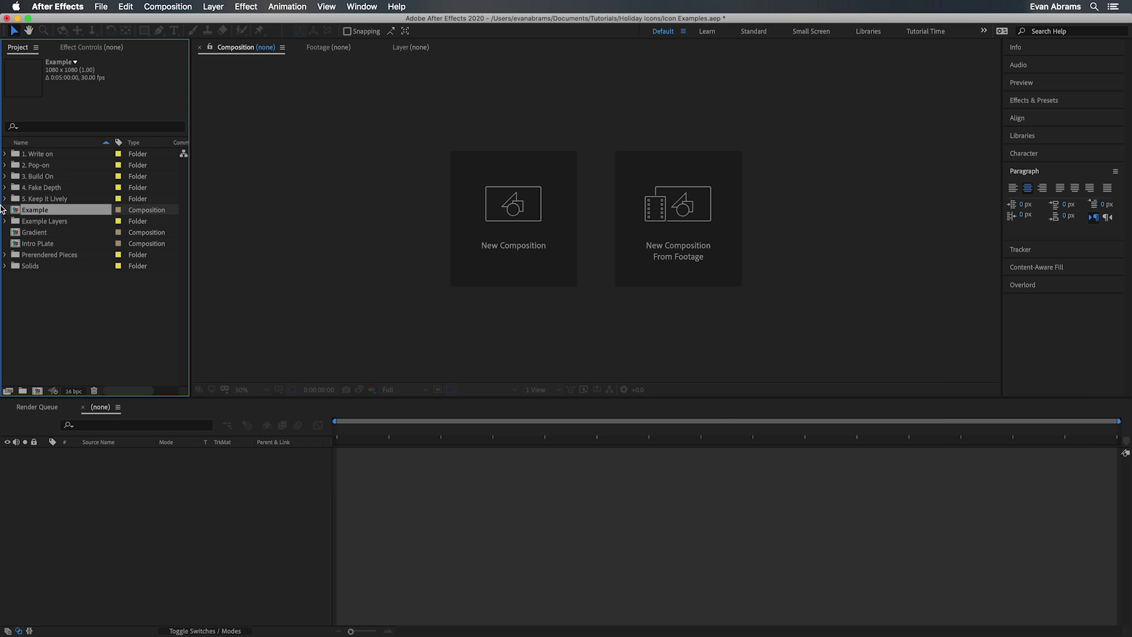
double_click(35, 210)
Step: Convert all six candle layers to shape layers with Create Shapes from Vector Layer
scroll(592, 214, up, 4)
click(117, 504)
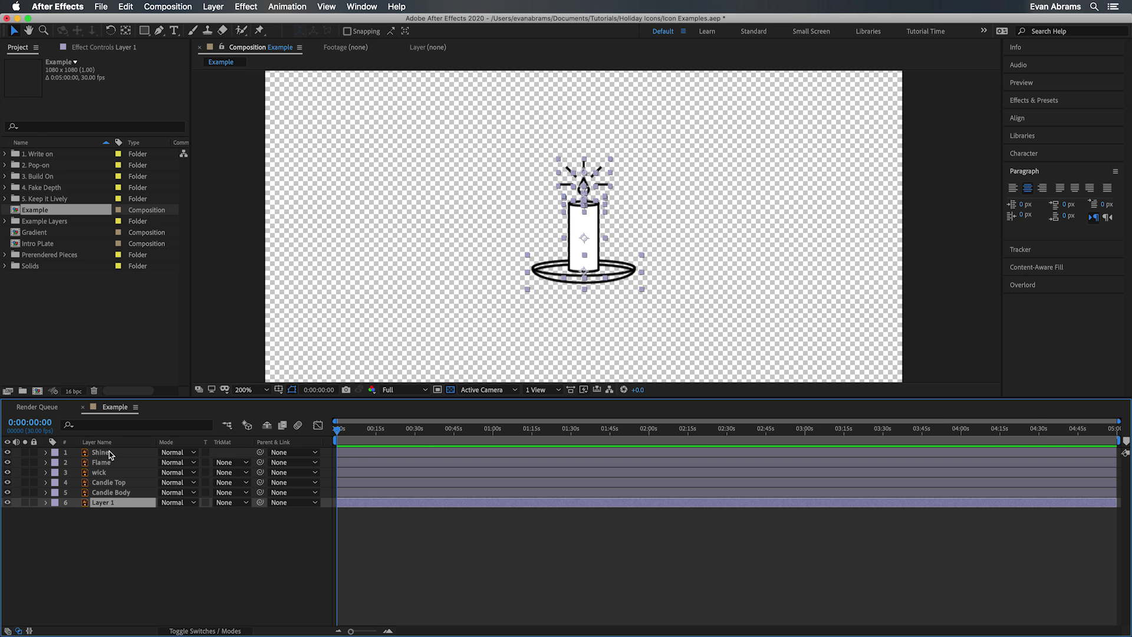
shift+click(108, 453)
right_click(108, 455)
mouse_move(149, 549)
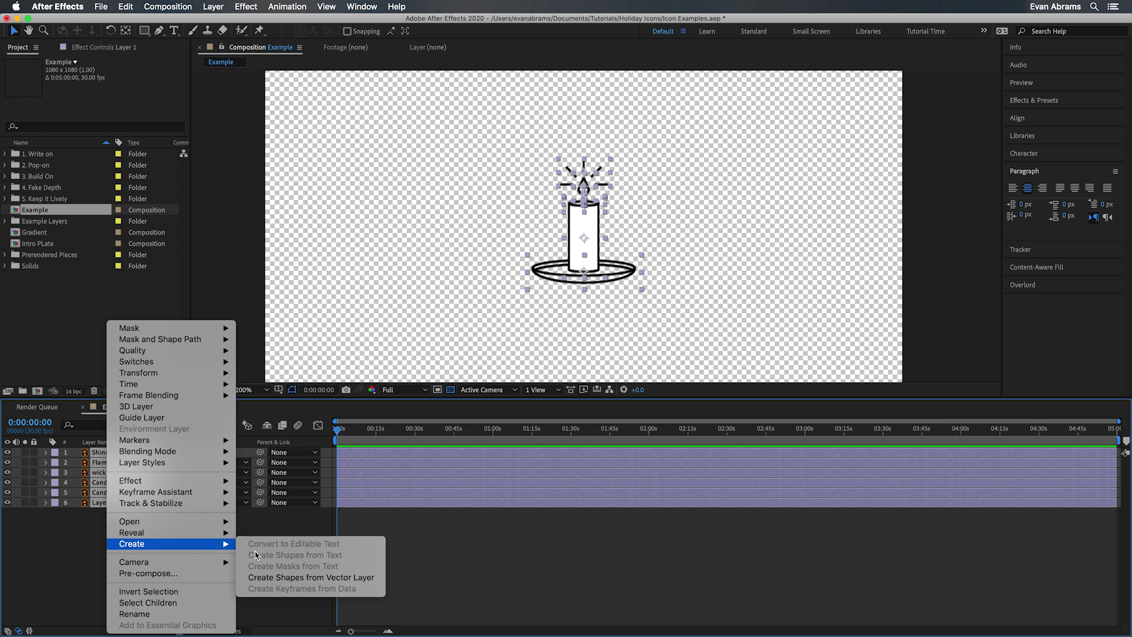
click(298, 579)
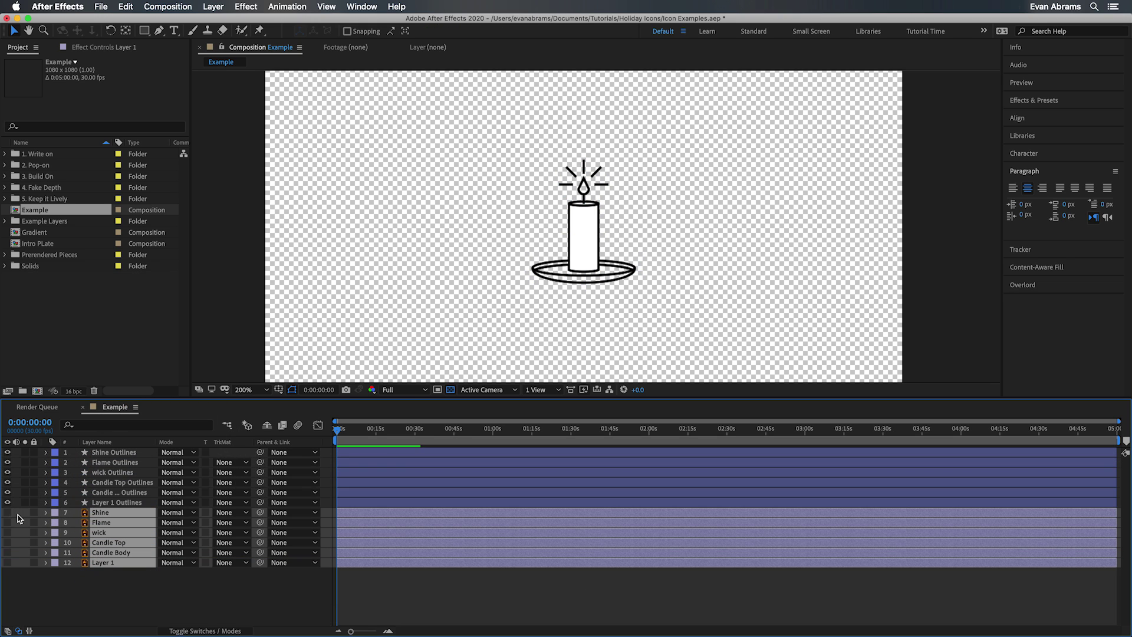
key(super+shift+c)
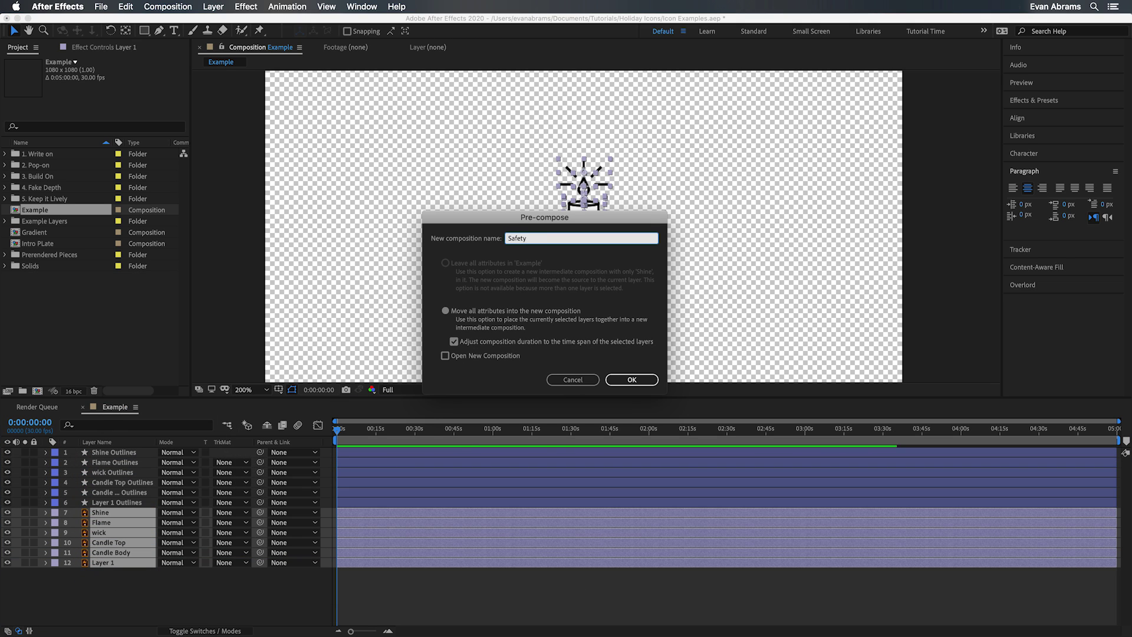
Step: Name the pre-comp 'Safety', turn off its solo, and make it a guide layer
text(Safety)
key(Return)
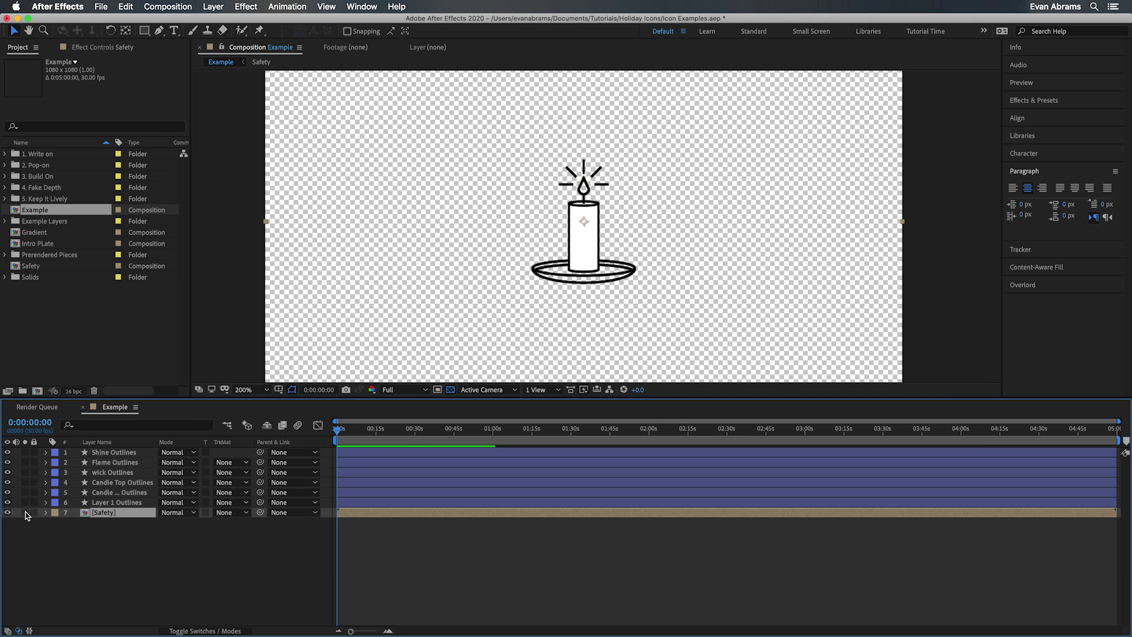
click(25, 512)
click(446, 428)
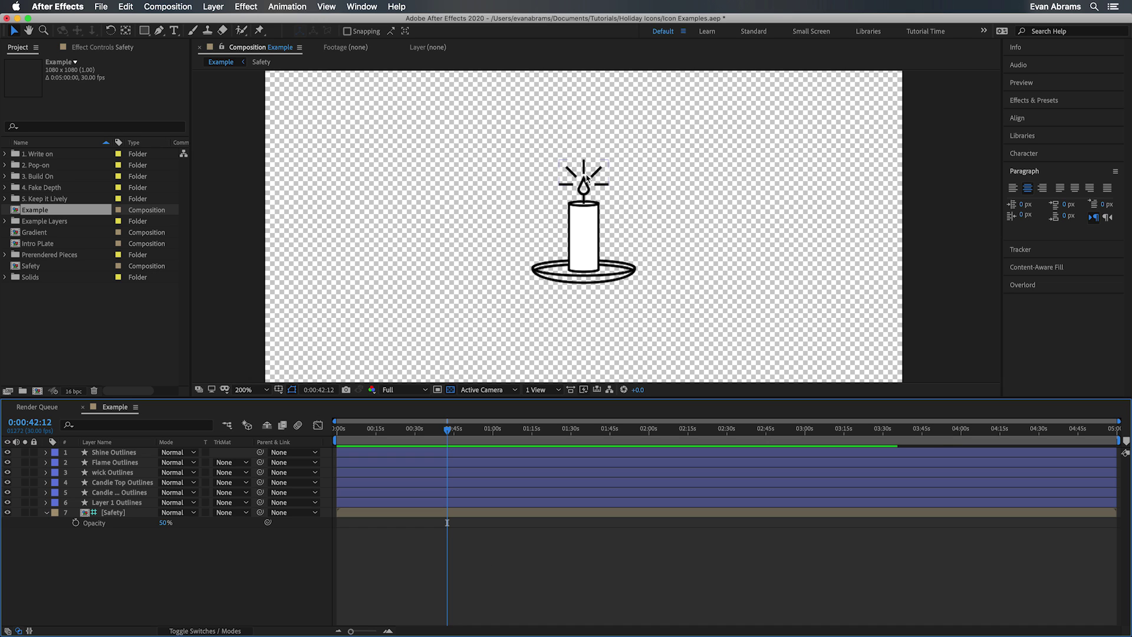
Step: Pre-compose all seven layers into 'Precompose When You're Happy'
key(shift+slash)
key(super+a)
key(super+shift+c)
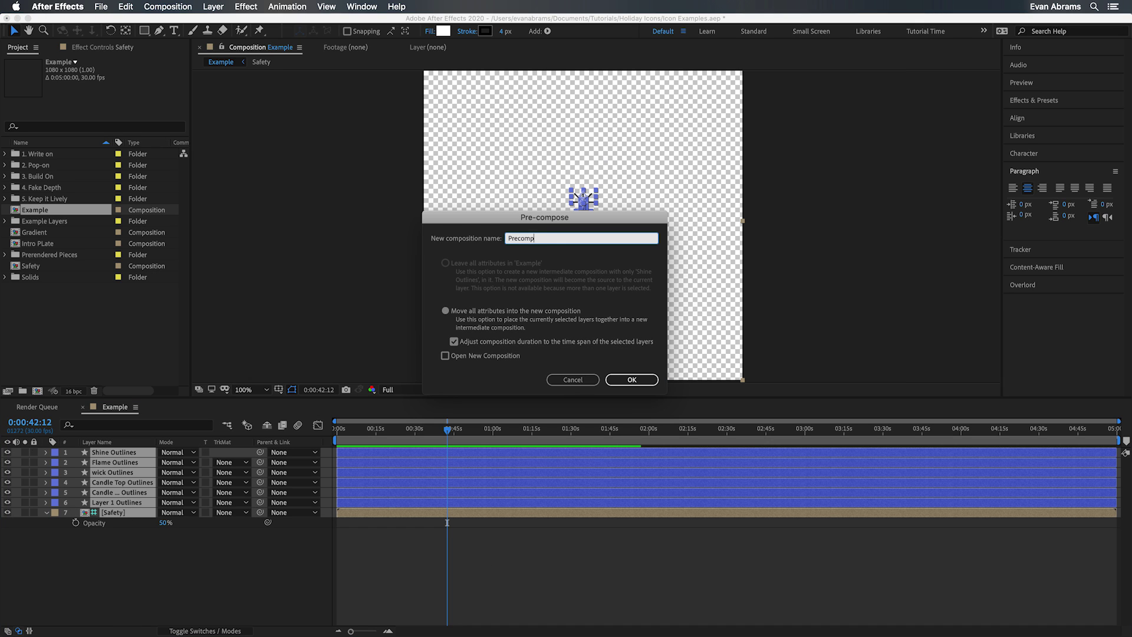
text(Precompose When You're Happy)
key(Return)
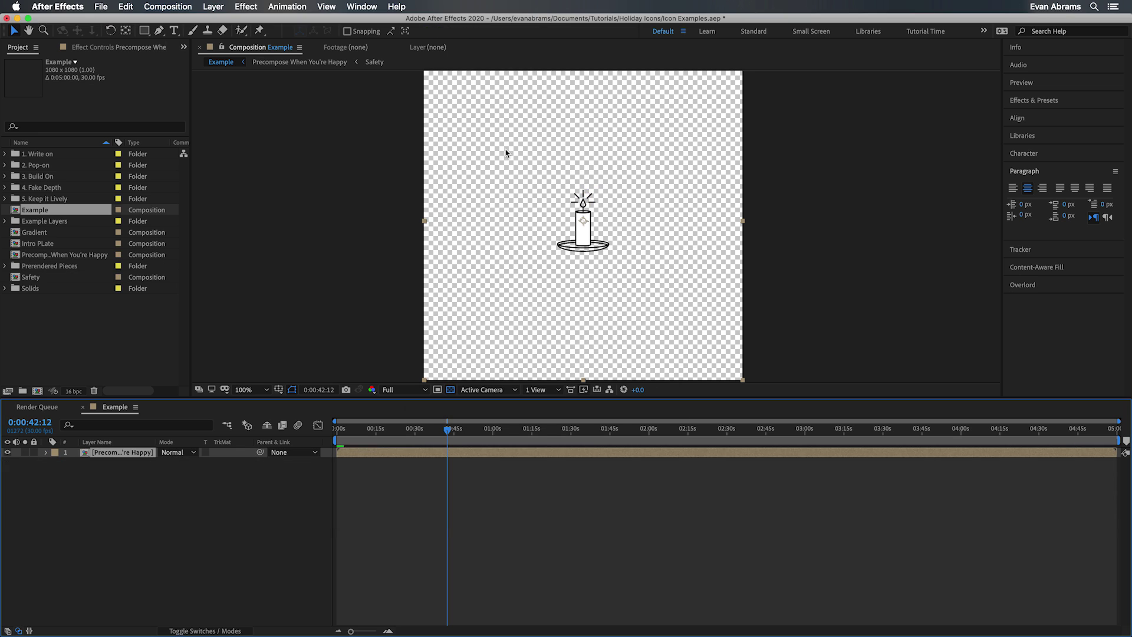
Step: Add the Gradient comp, rotate it 45°, and place it below the candle pre-comp
drag(38, 233, 589, 218)
drag(585, 321, 807, 228)
key(v)
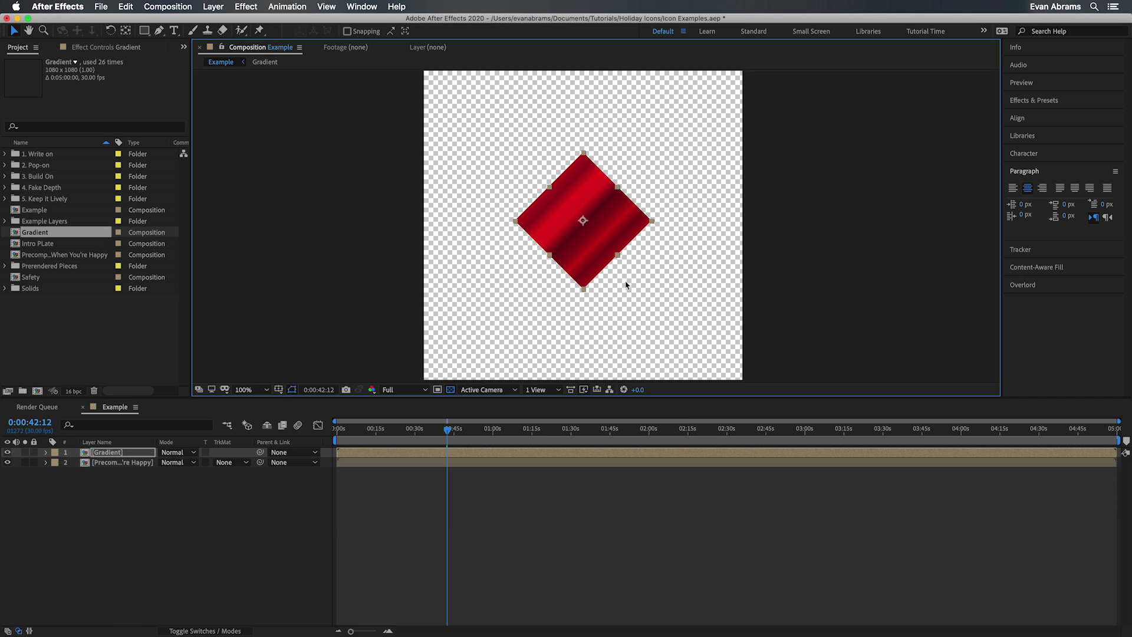
drag(109, 455, 111, 477)
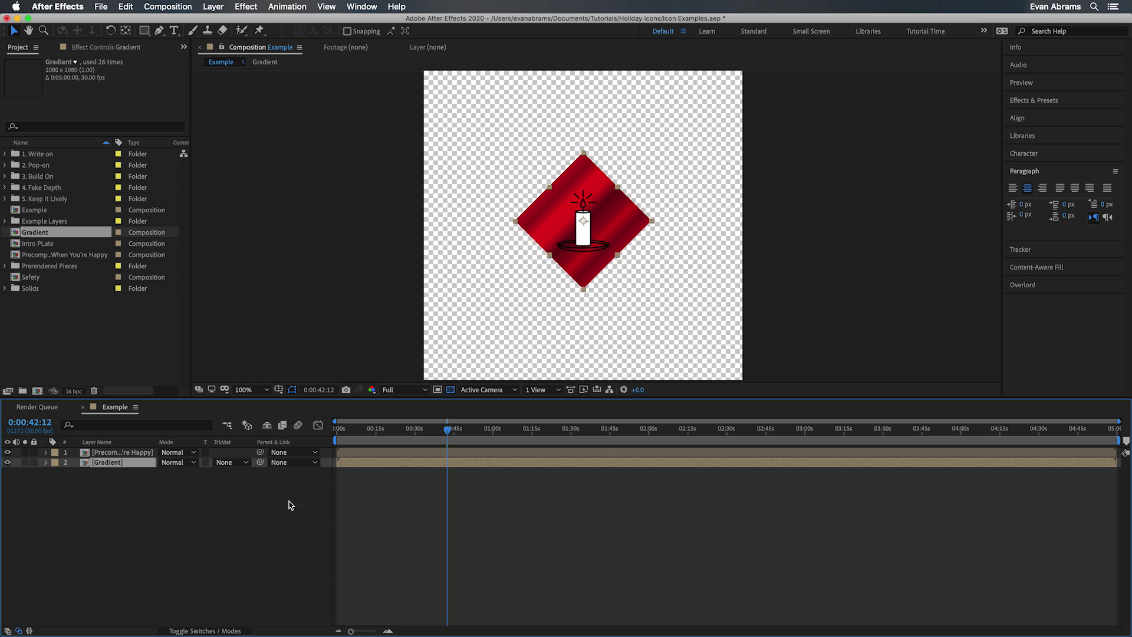
click(235, 465)
click(489, 454)
Step: Apply the Invert effect to the candle pre-comp
click(483, 452)
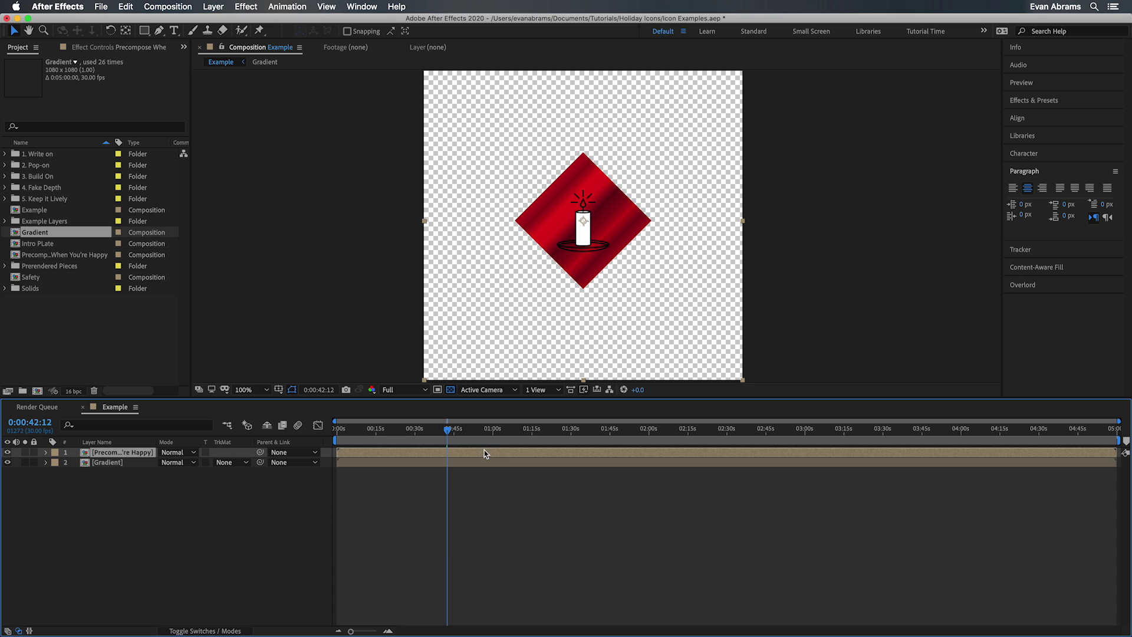
click(1020, 100)
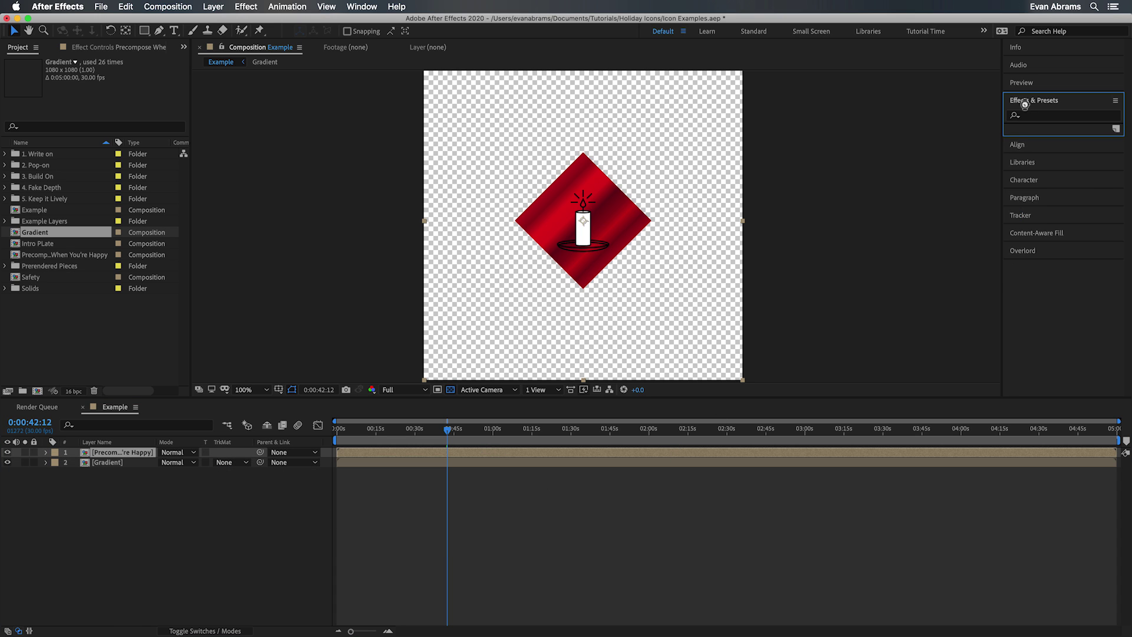
click(1026, 115)
text(invert)
drag(1047, 189, 613, 235)
key(period)
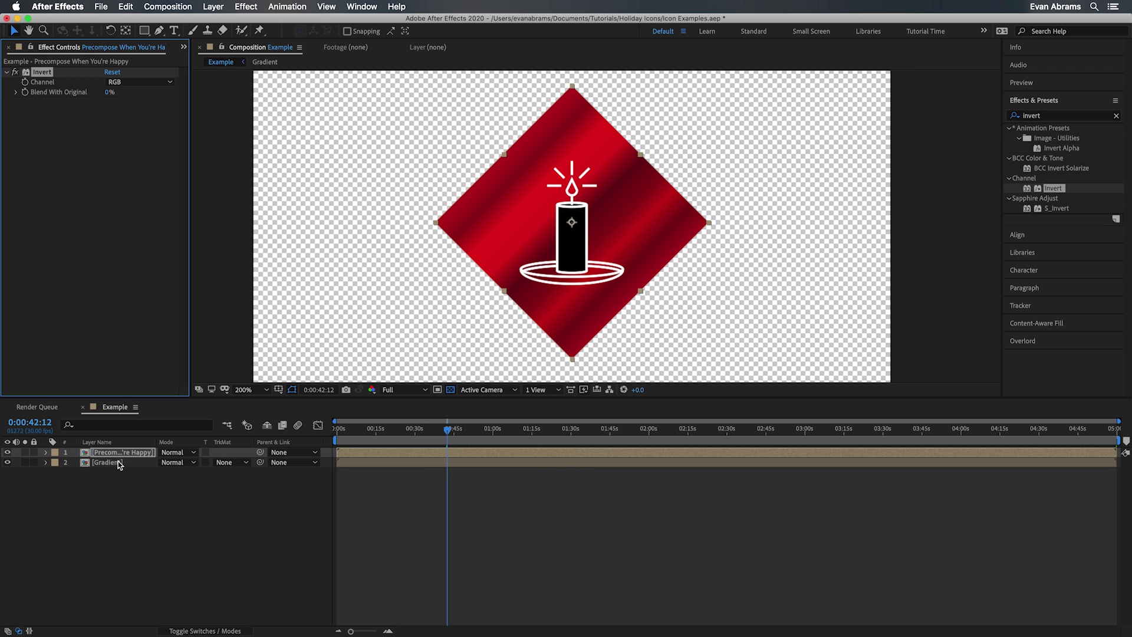
Step: Set the Gradient layer's track matte to Luma Matte
click(118, 464)
click(231, 462)
click(268, 516)
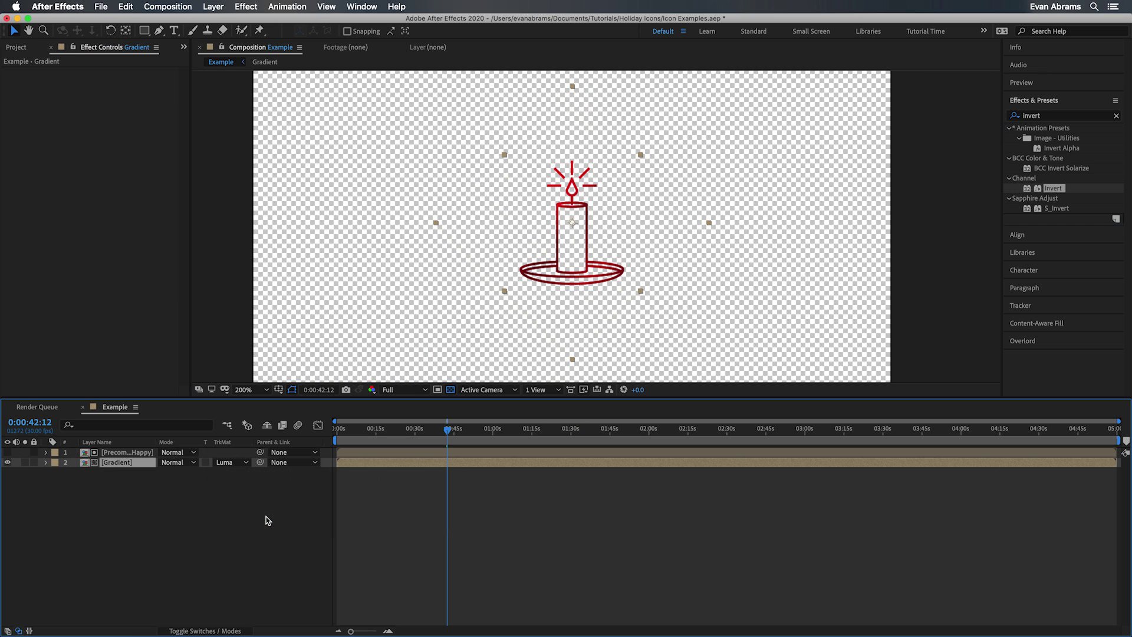
click(482, 546)
Step: Toggle Colorama off and back on to compare it with the plain gradient ramp
scroll(592, 271, up, 1)
drag(591, 211, 578, 286)
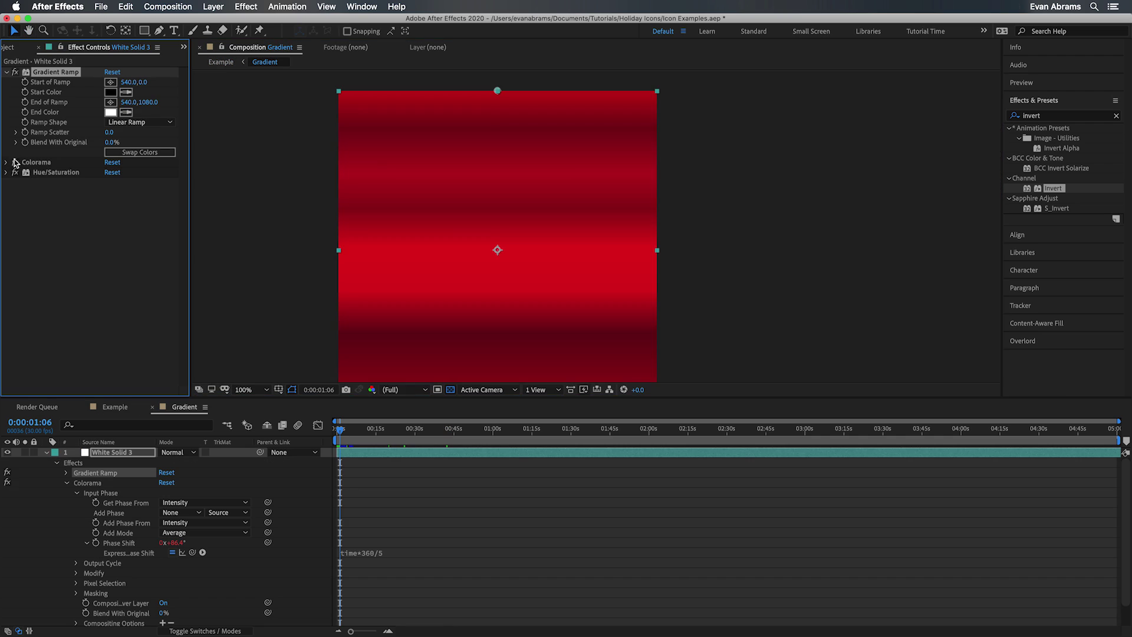
click(16, 162)
drag(455, 272, 492, 249)
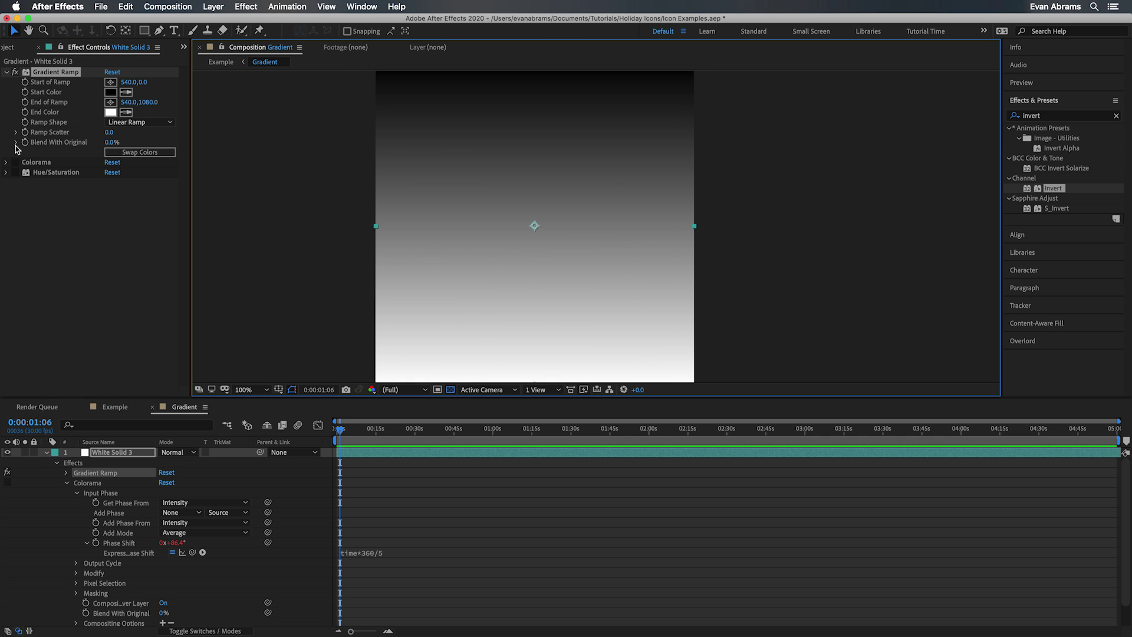
click(42, 162)
click(15, 162)
click(6, 162)
Step: Toggle Hue/Saturation for the red colour and inspect the Phase Shift expression
scroll(47, 155, up, 3)
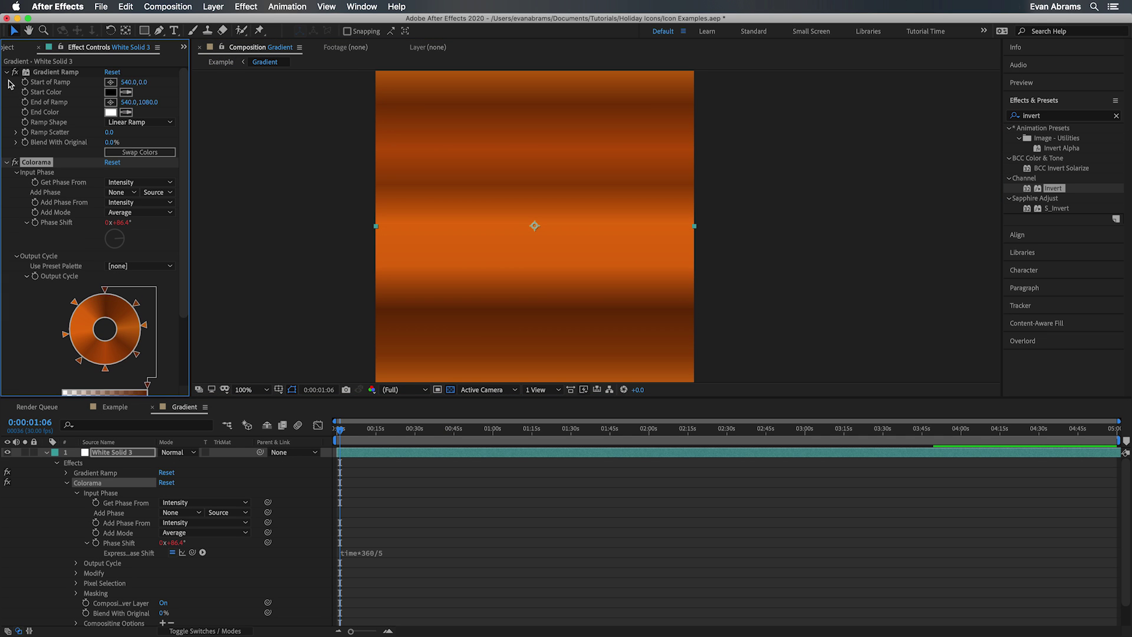
click(6, 72)
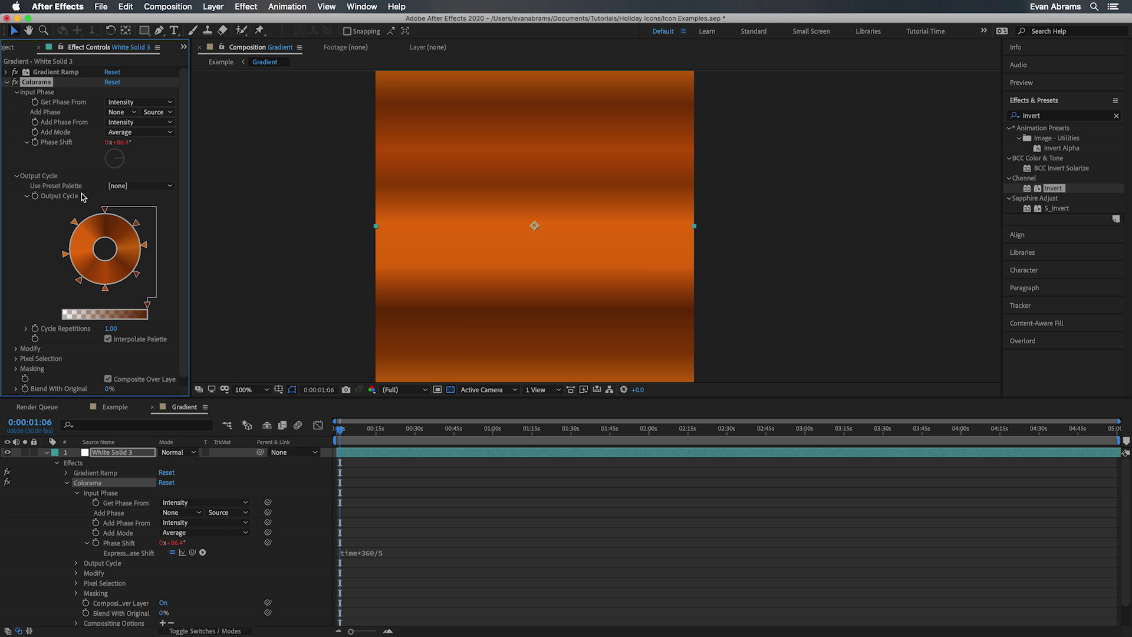
click(6, 82)
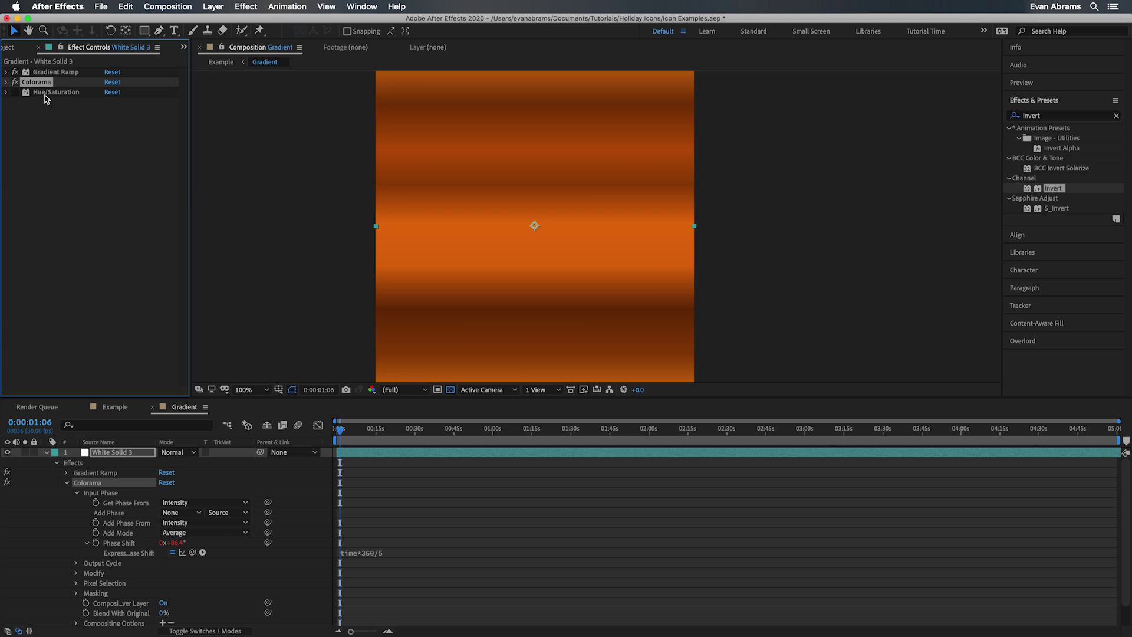
click(16, 93)
click(57, 93)
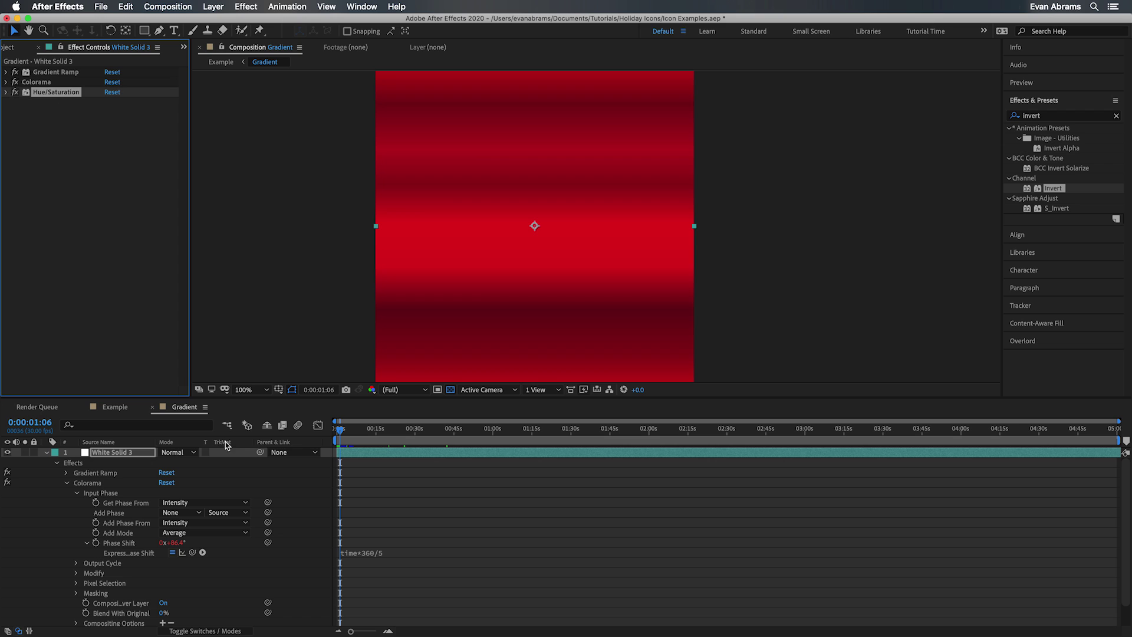
click(411, 557)
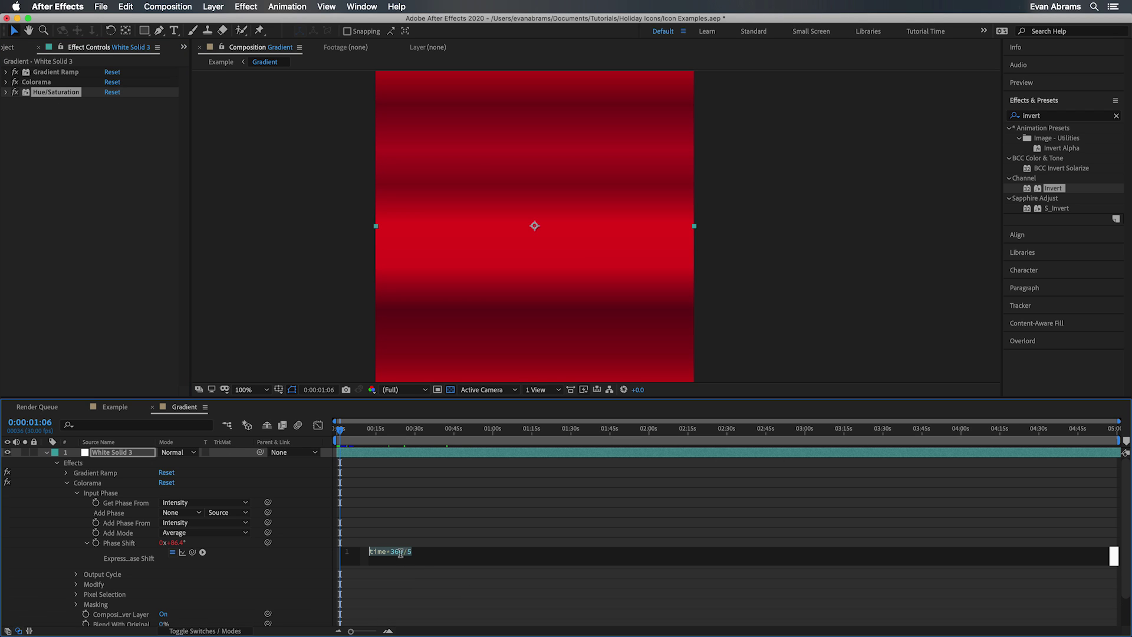
click(414, 507)
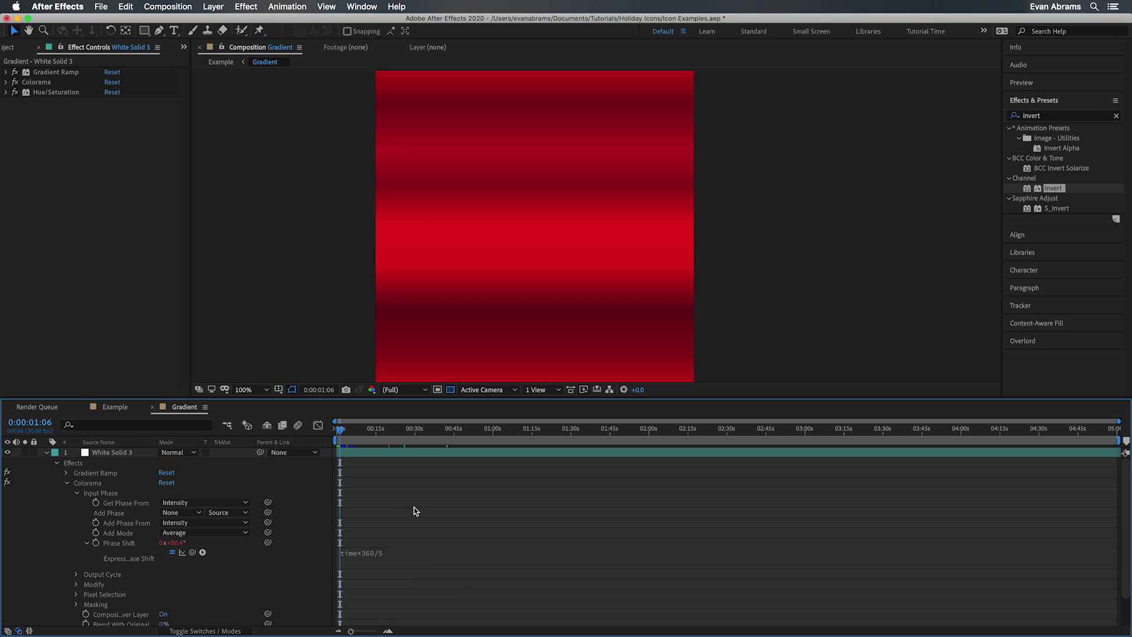
Step: Preview and scrub the timeline to watch the gradient colours cycle
key(space)
key(space)
drag(349, 433, 387, 437)
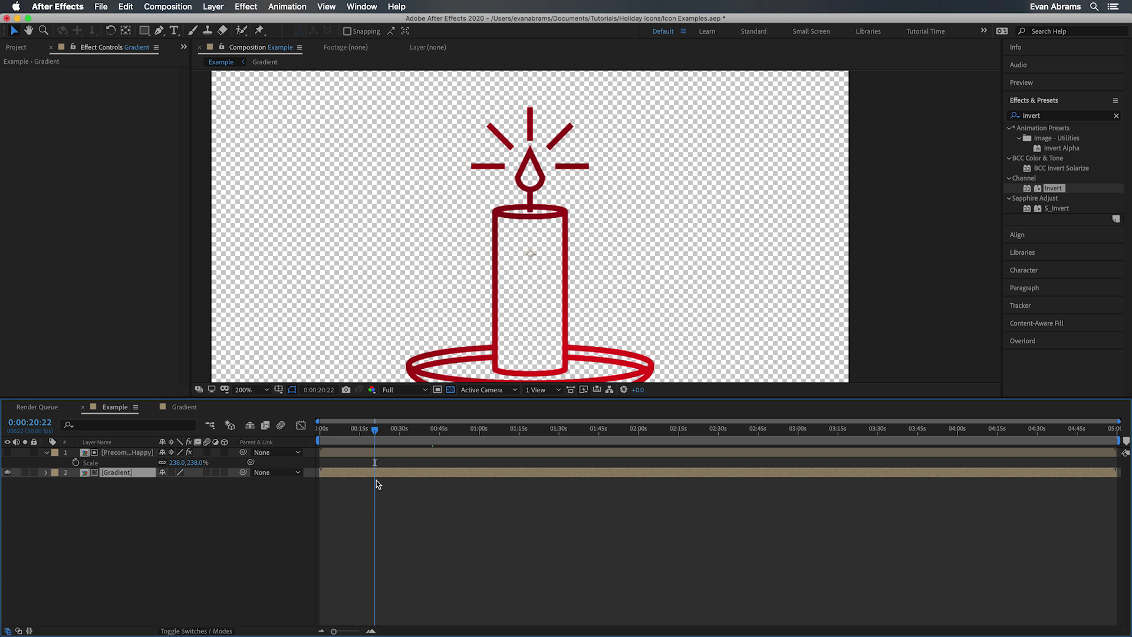
click(440, 503)
key(space)
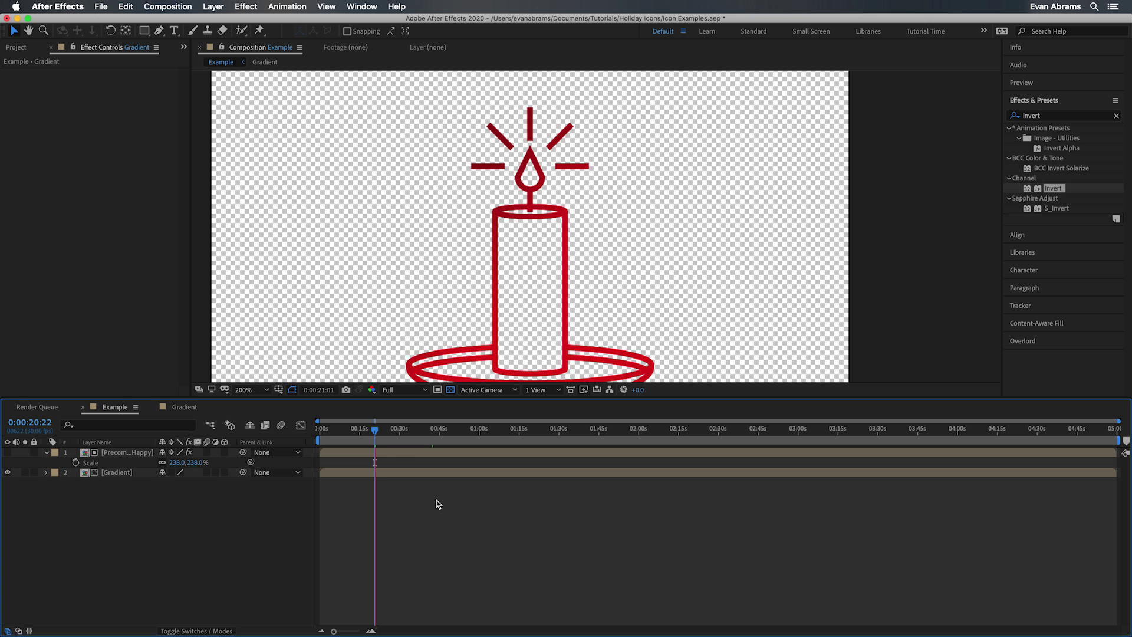
key(space)
scroll(546, 299, down, 1)
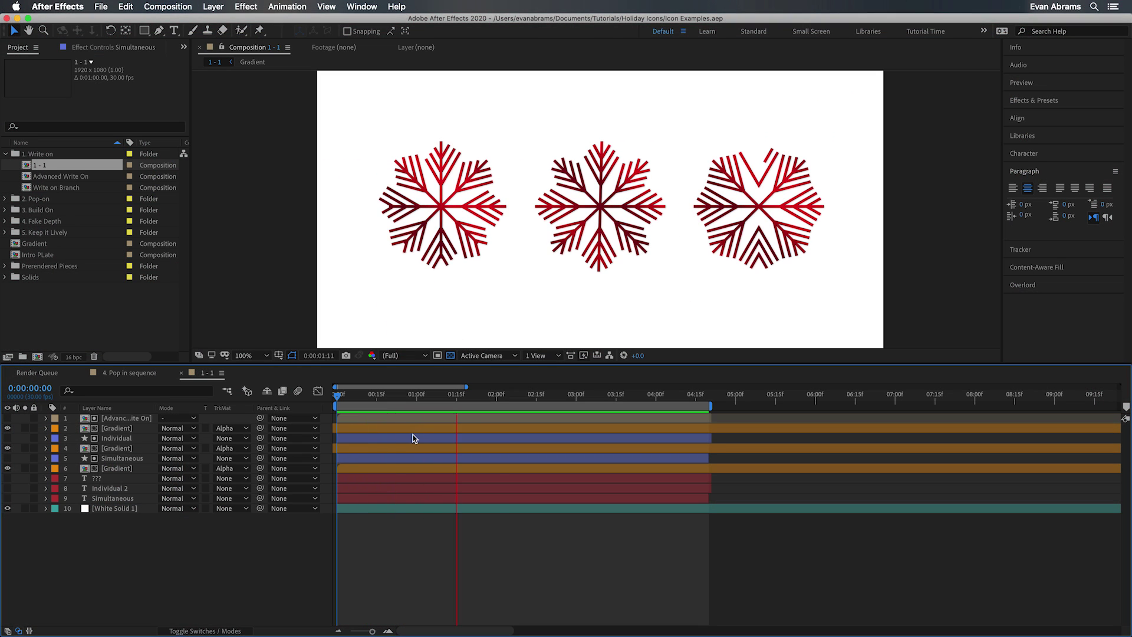
Step: Stop the preview and solo the Simultaneous, Individual and Advanced Write On snowflake layers
key(space)
click(363, 458)
super+click(358, 440)
super+click(202, 420)
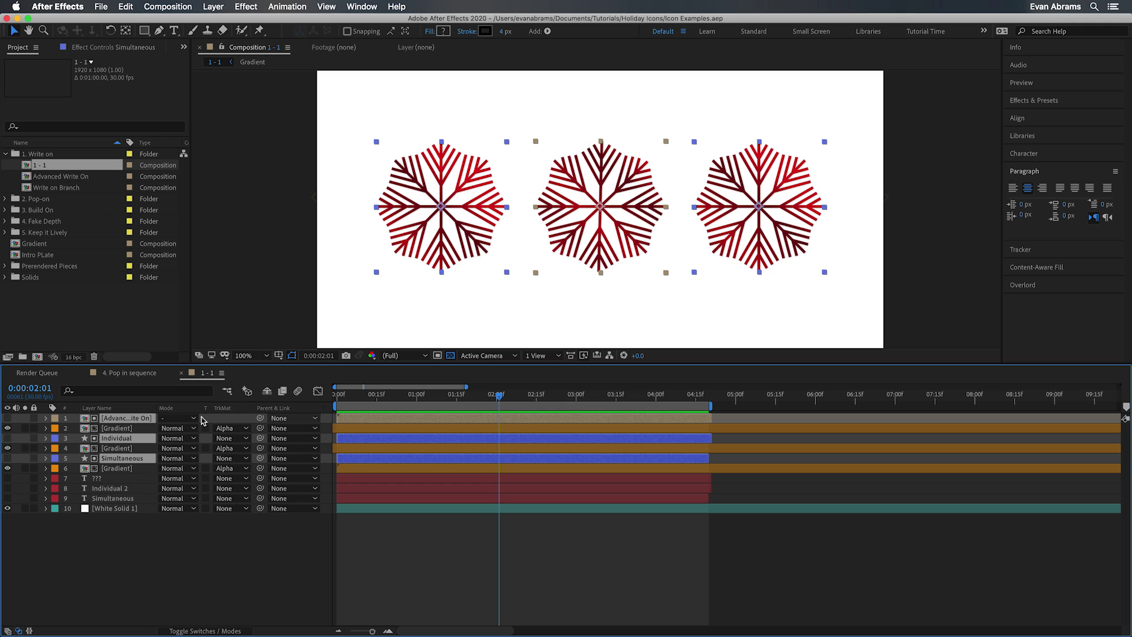
click(24, 418)
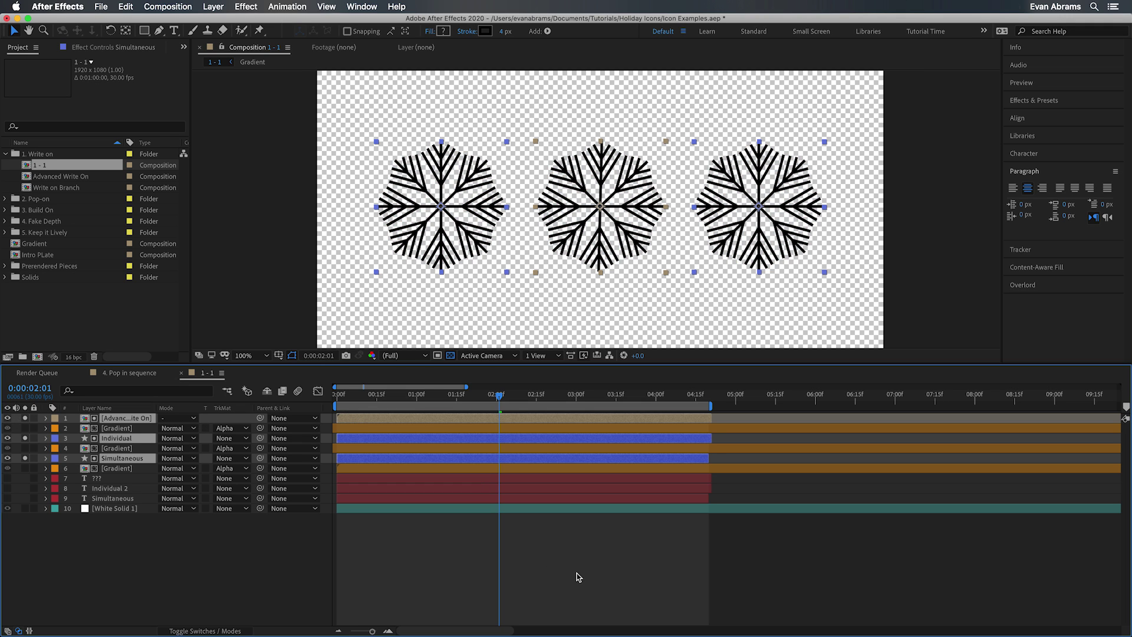
click(577, 573)
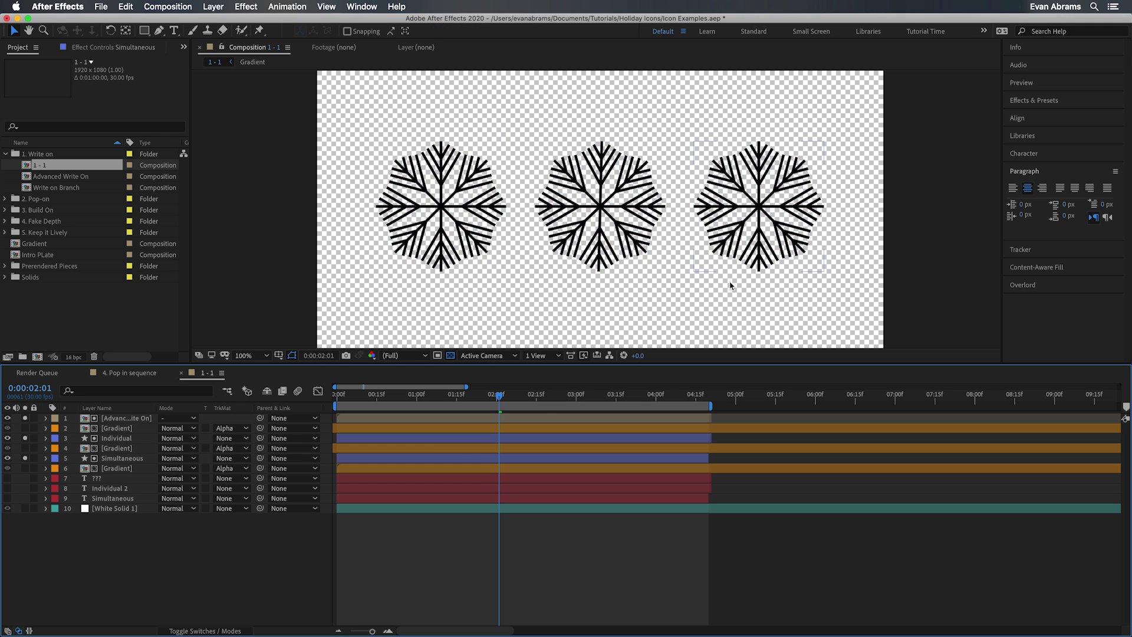
Step: Expand the Individual and Simultaneous layers' contents to show each one's Trim Paths
click(118, 439)
super+click(116, 459)
click(47, 439)
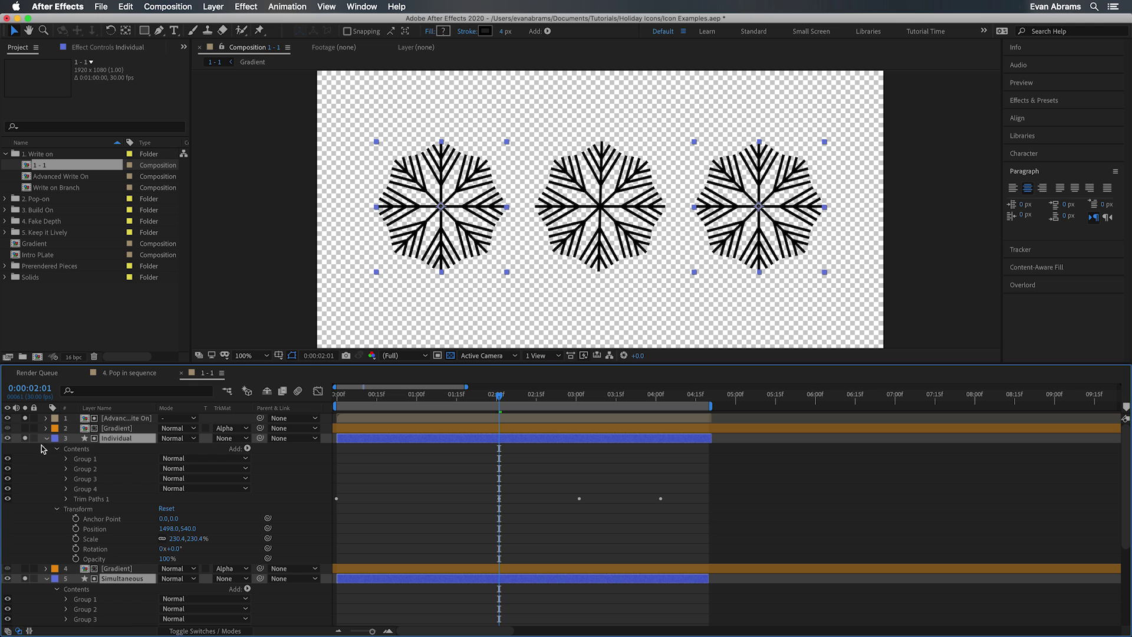
click(56, 509)
click(54, 599)
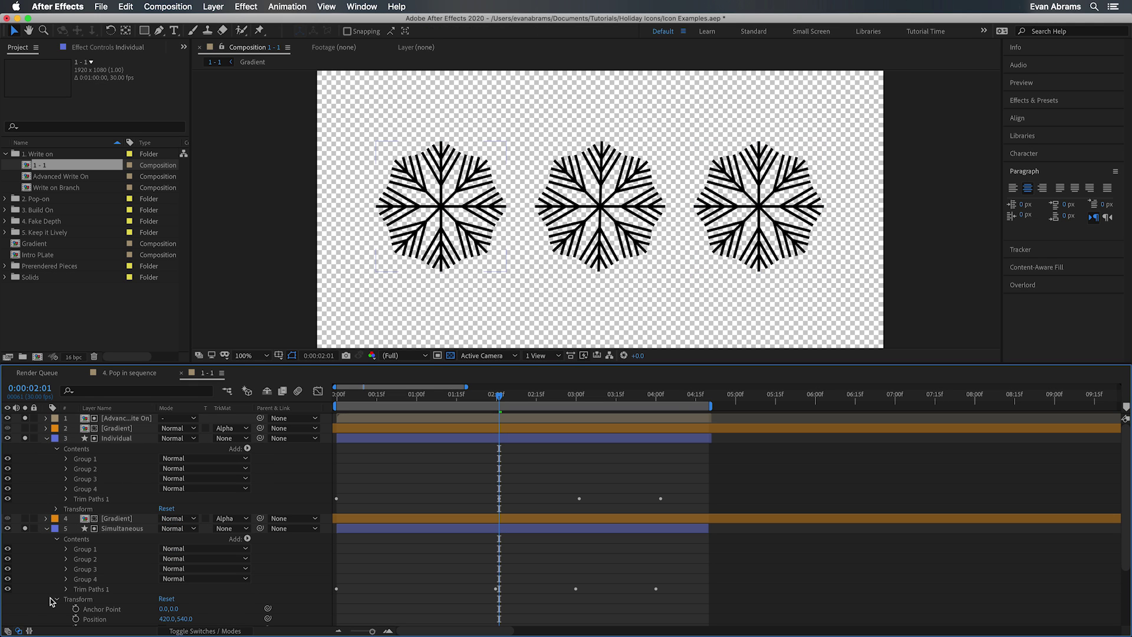
click(56, 599)
click(91, 589)
super+click(91, 499)
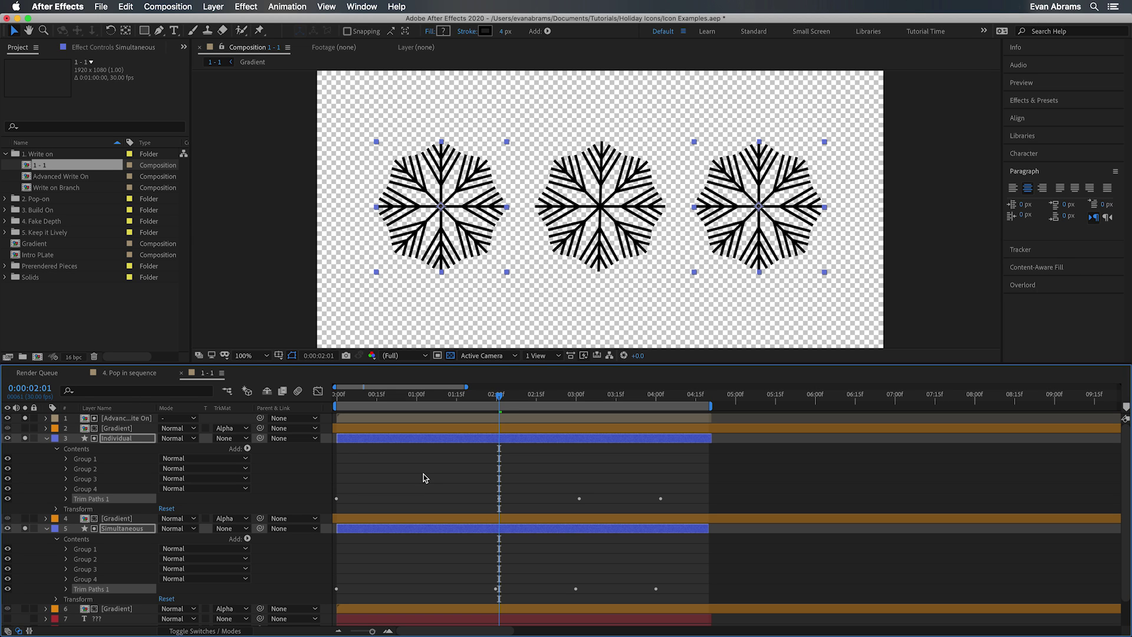
click(211, 509)
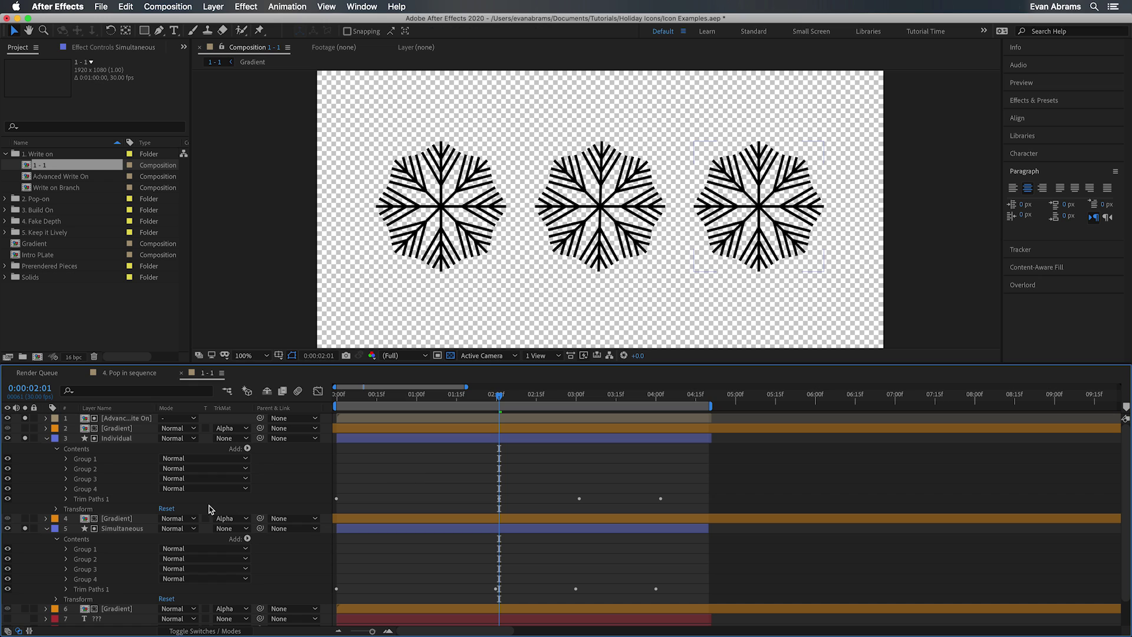
Step: Unsolo Simultaneous and scrub the Individual snowflake's write-on near the start
click(119, 440)
click(343, 400)
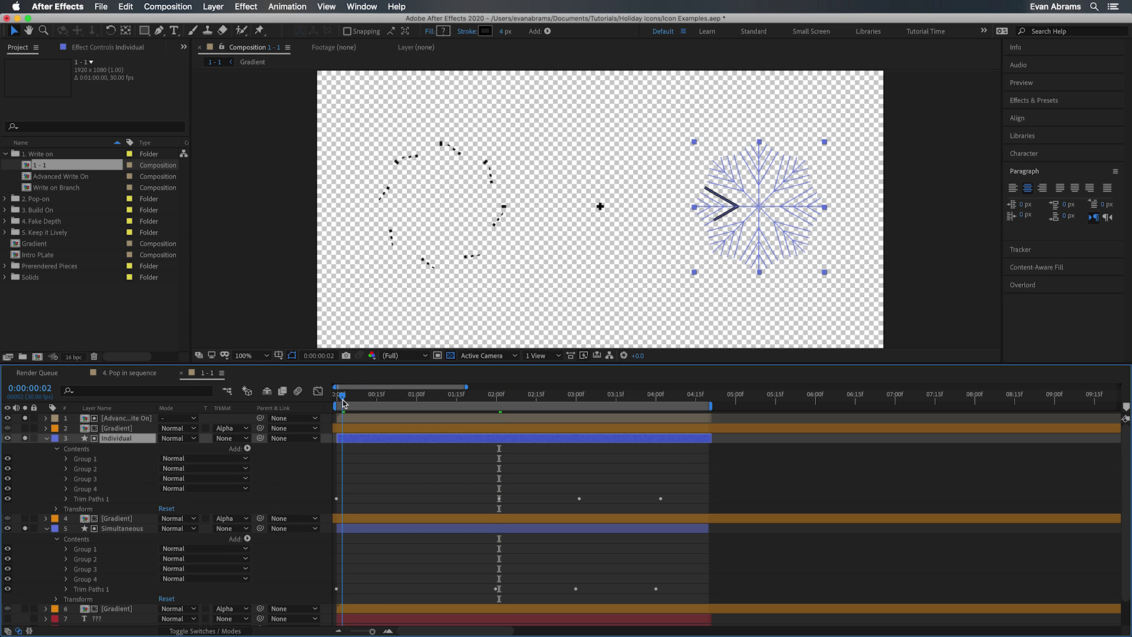
drag(344, 402, 347, 402)
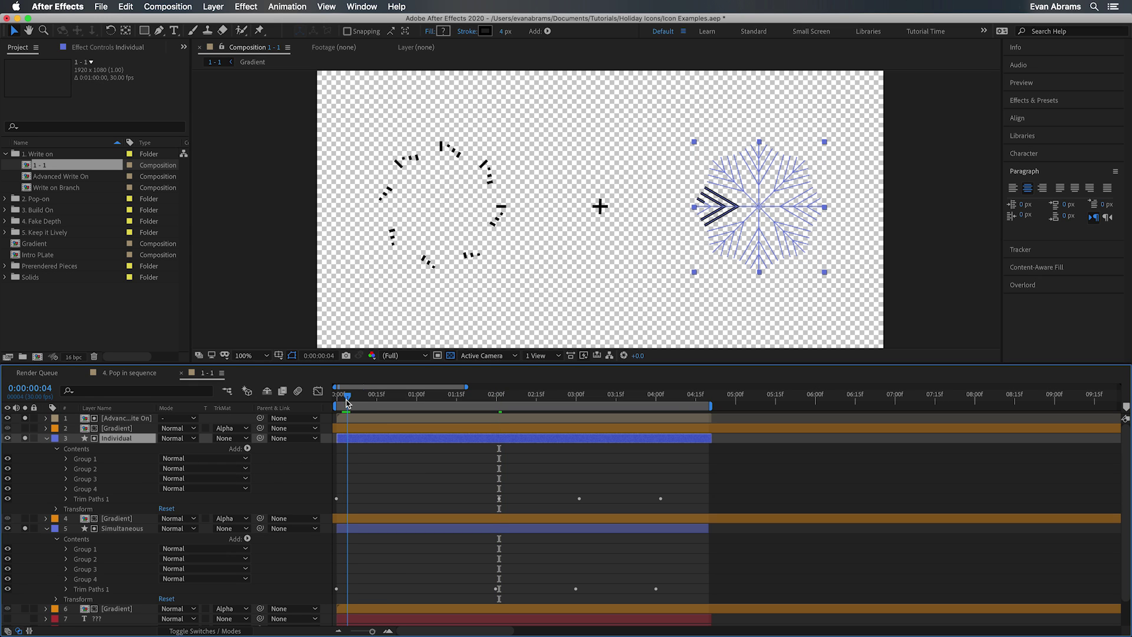
click(25, 528)
drag(658, 264, 523, 266)
scroll(627, 229, up, 2)
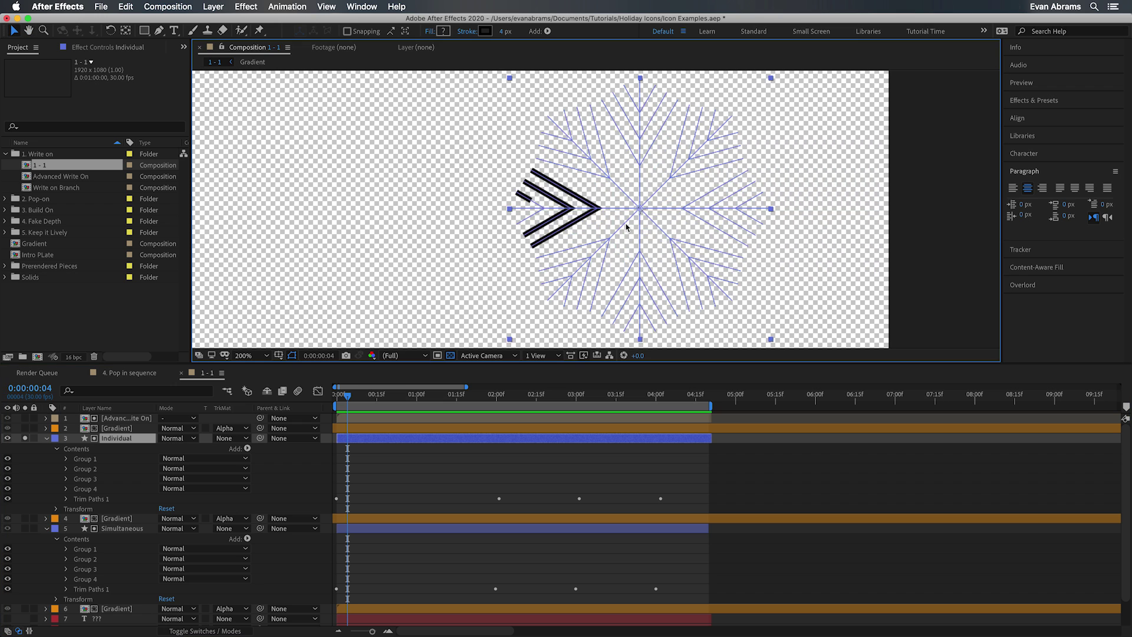
scroll(628, 231, down, 1)
scroll(628, 230, down, 4)
scroll(637, 224, up, 2)
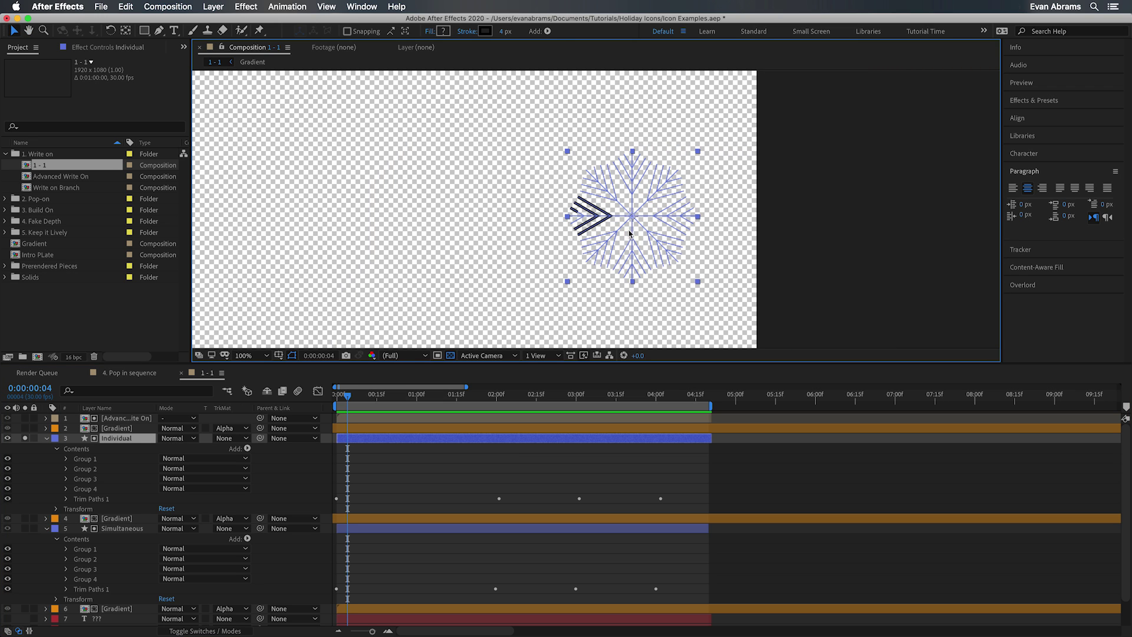
mouse_move(347, 396)
mouse_down()
mouse_move(336, 400)
mouse_move(477, 400)
mouse_up()
Step: Move Group 4 to the top of Individual's contents and preview the write-on
click(326, 495)
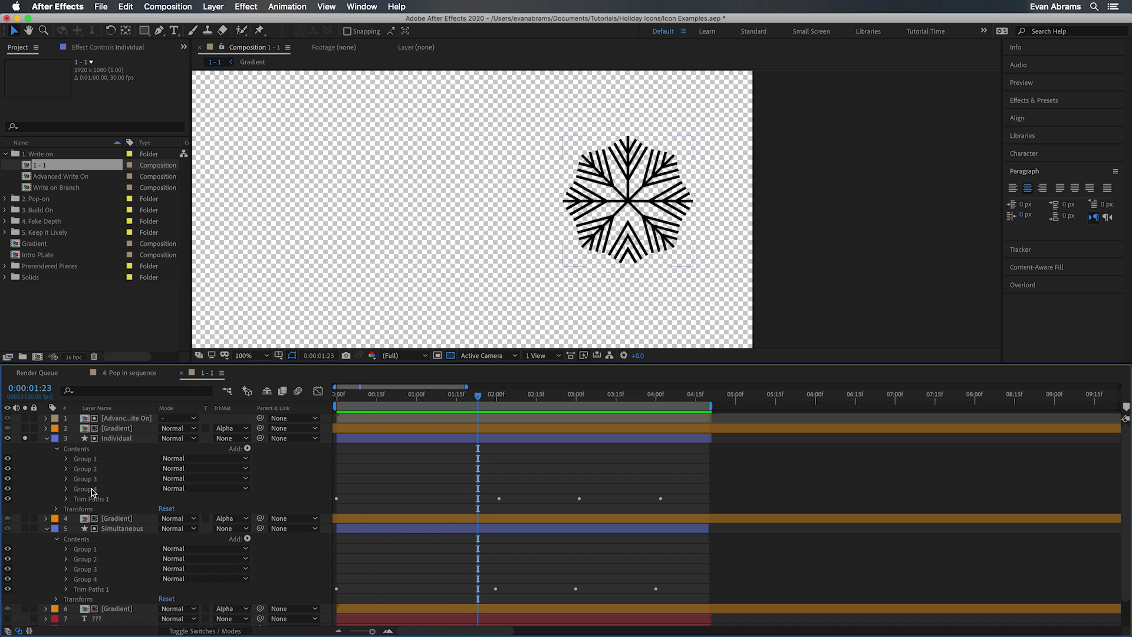
drag(91, 491, 99, 457)
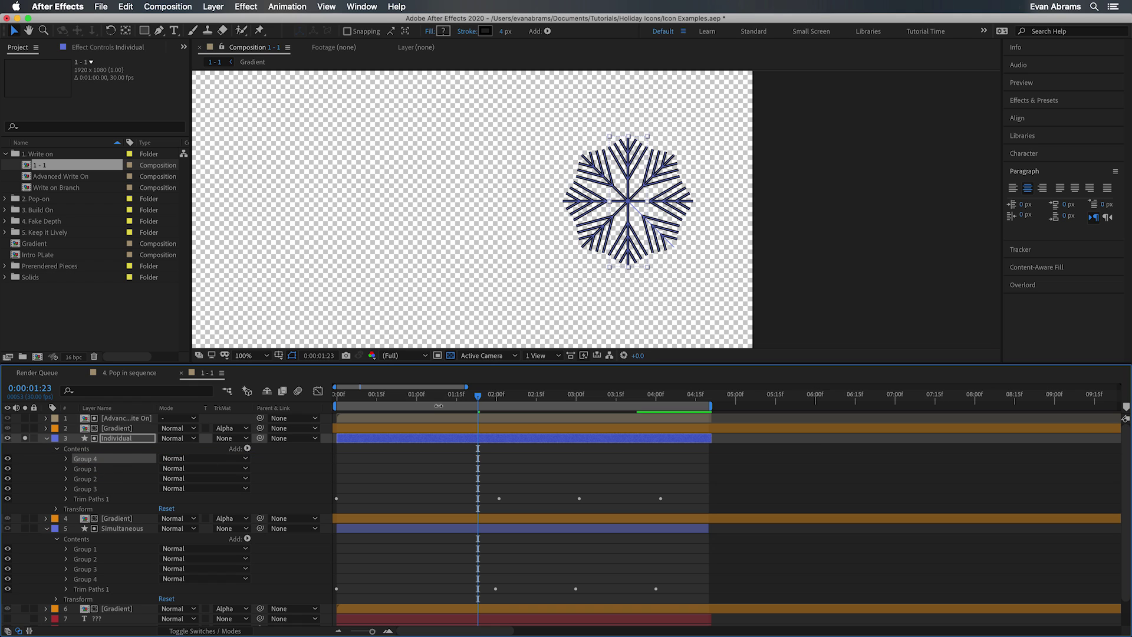
key(space)
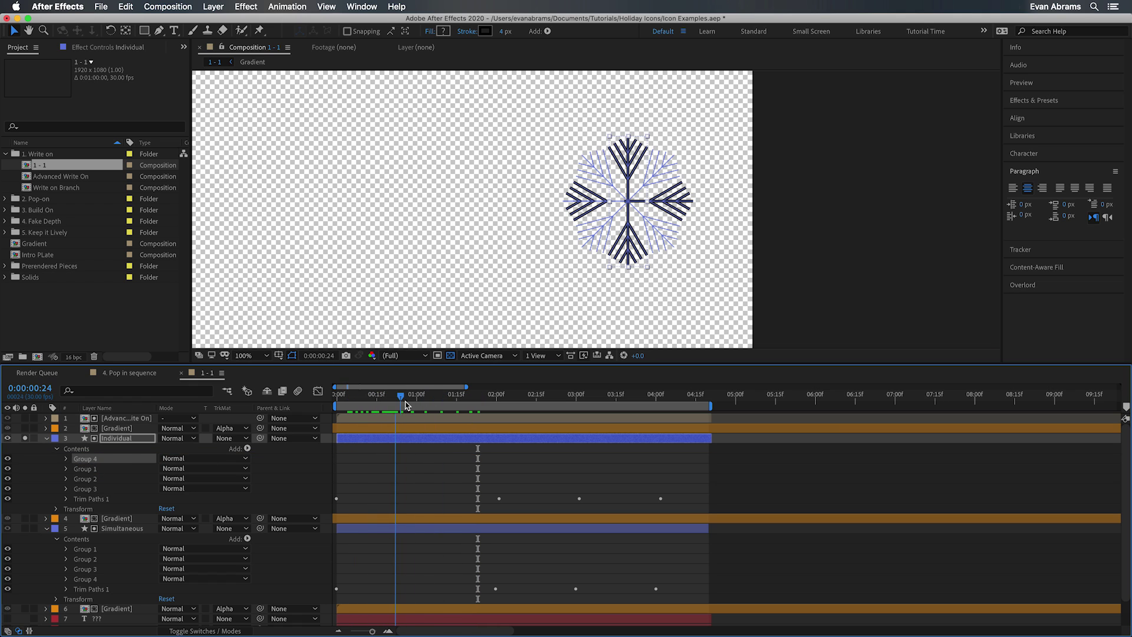
Step: Reverse the path direction of Group 4's Path 1 and scrub to check the branch
super+click(66, 458)
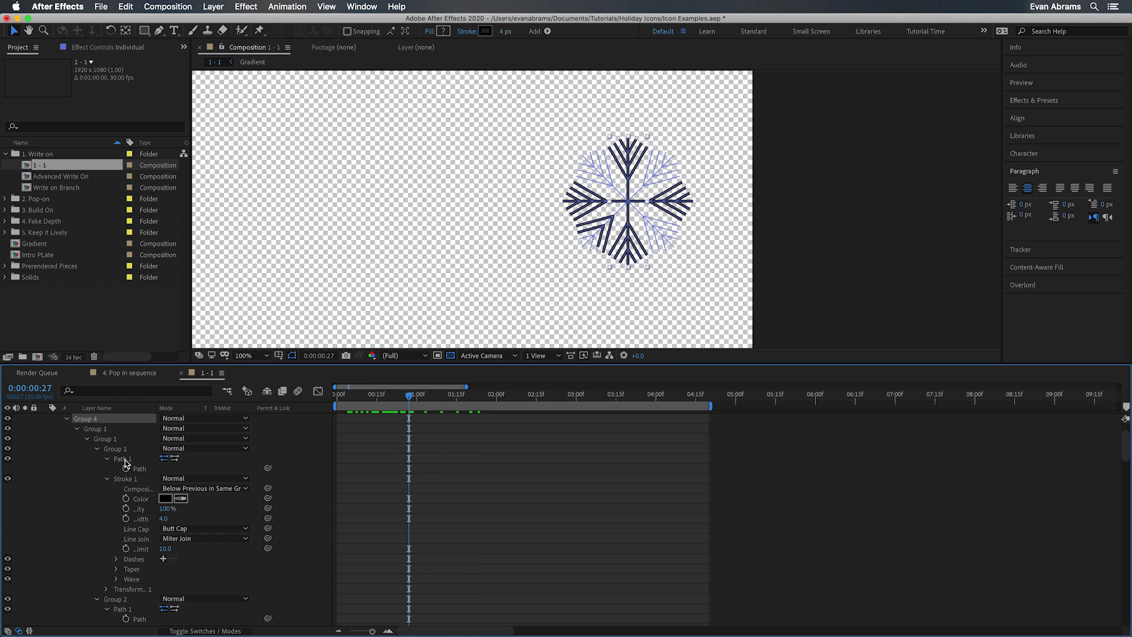
click(122, 459)
click(178, 471)
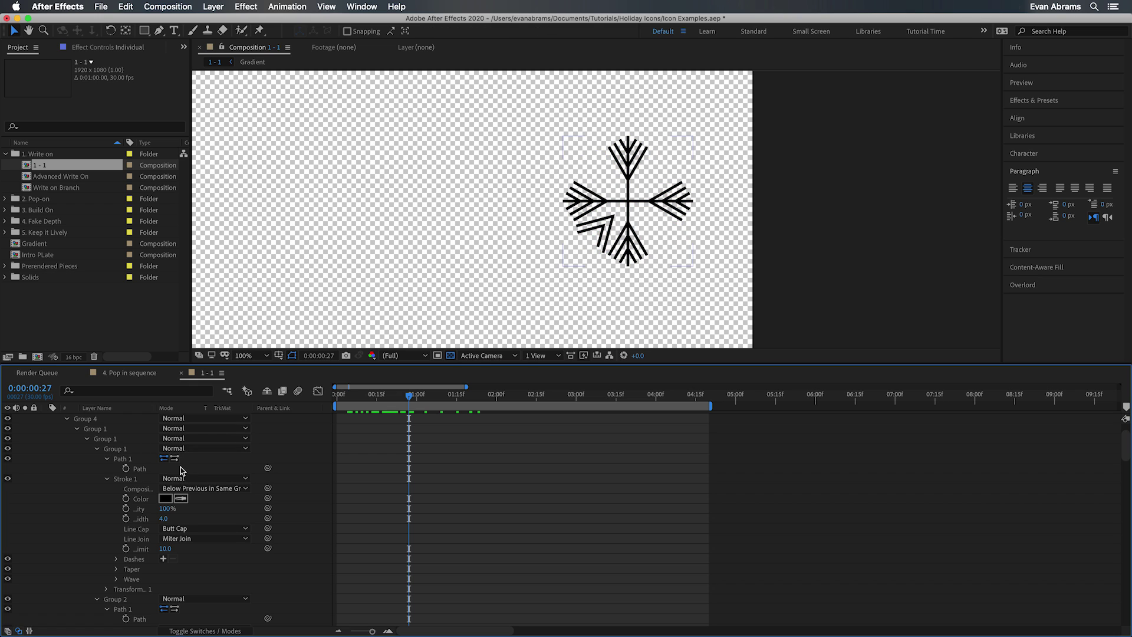
click(171, 459)
mouse_move(382, 401)
mouse_down()
mouse_move(359, 395)
mouse_move(426, 392)
mouse_up()
scroll(138, 466, up, 3)
Step: Solo Simultaneous instead of Individual and preview its write-on from the start
click(46, 438)
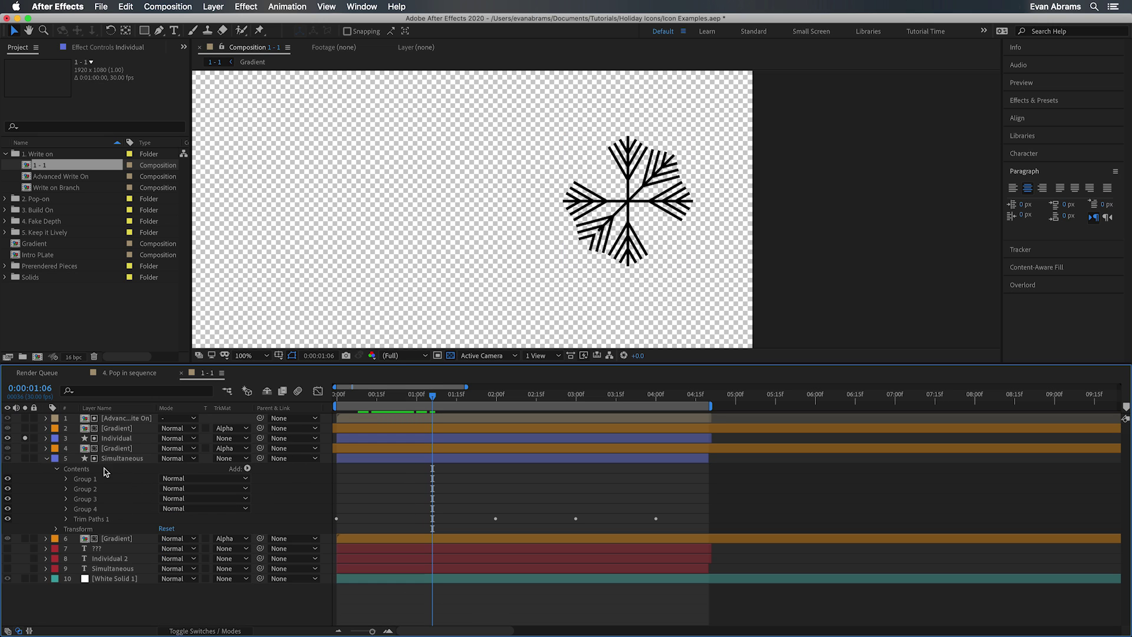
click(25, 438)
click(25, 458)
click(405, 459)
drag(423, 402, 278, 430)
click(377, 479)
drag(448, 247, 581, 238)
click(377, 501)
key(space)
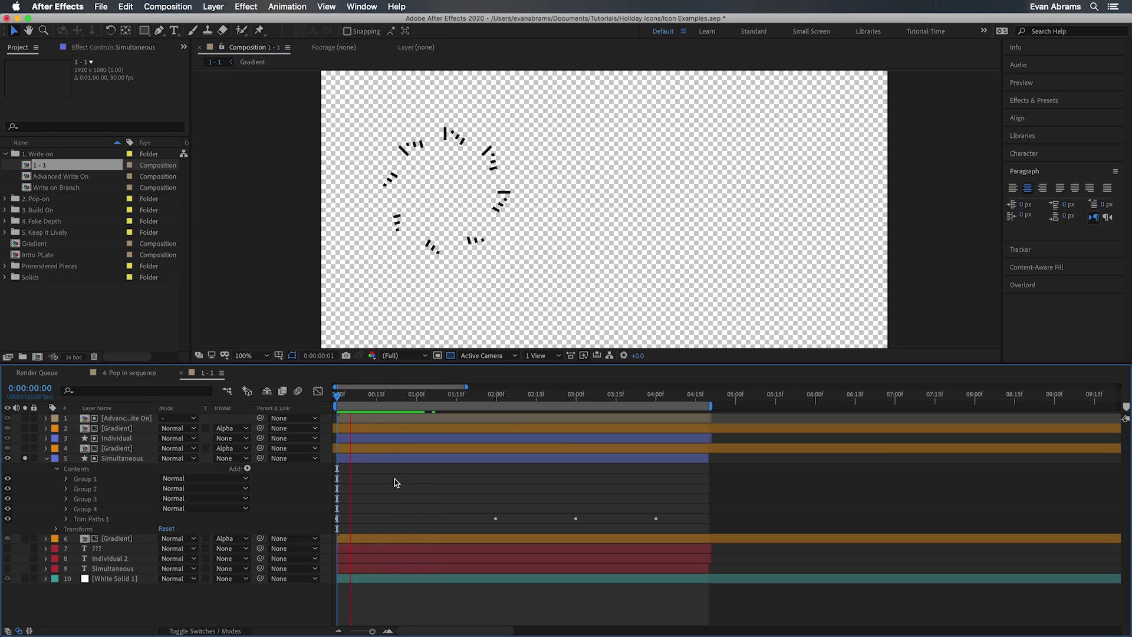
key(space)
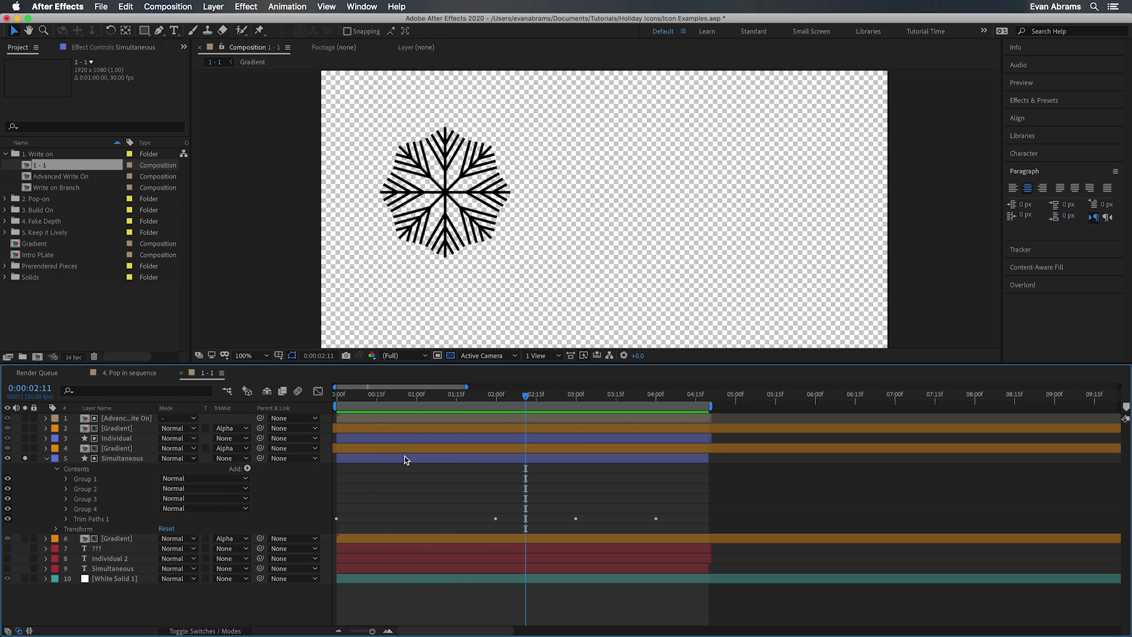
Step: Drag Group 3 above Group 2 in Simultaneous and preview the reordered write-on
mouse_move(416, 413)
mouse_down()
mouse_move(388, 411)
mouse_move(424, 412)
mouse_up()
mouse_move(85, 498)
mouse_down()
mouse_move(105, 497)
mouse_move(101, 484)
mouse_move(98, 512)
mouse_up()
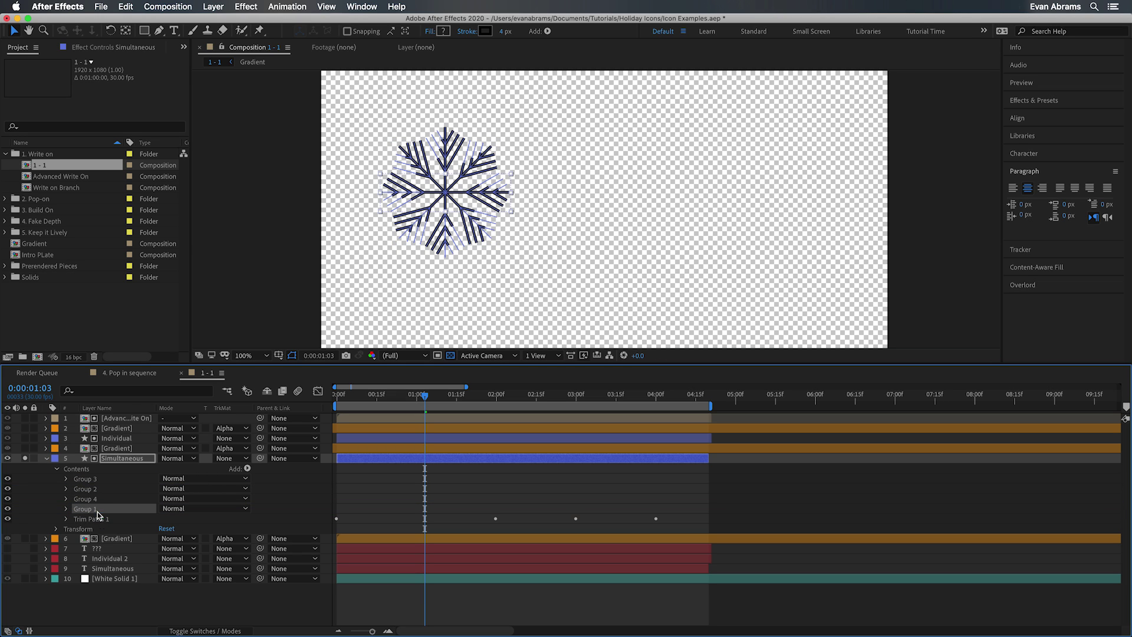
key(space)
key(space)
Step: Collapse Simultaneous, solo the Advanced Write On layer and preview it
click(50, 496)
click(47, 459)
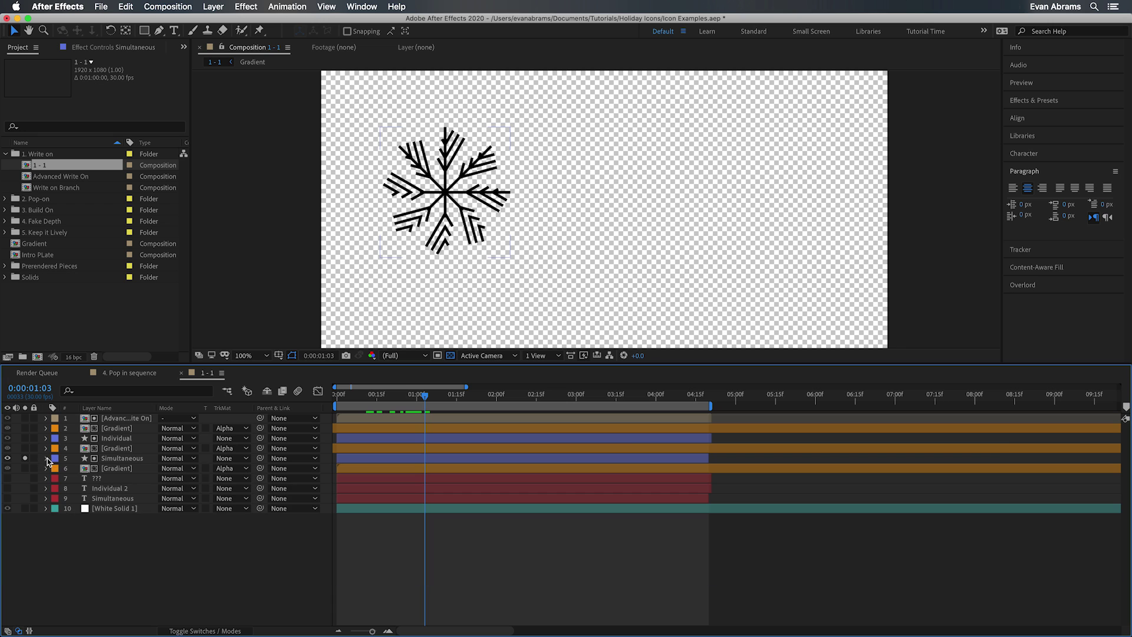
click(368, 419)
key(space)
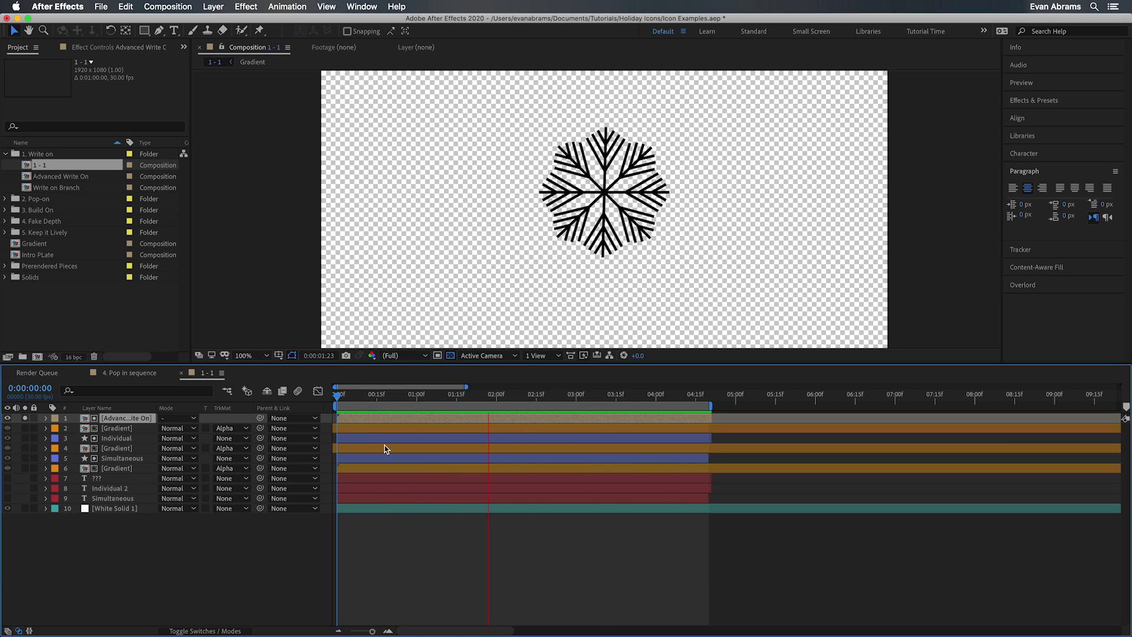
key(space)
Step: Double-click into the Advanced Write On precomp, then into a Write on Branch layer
double_click(466, 419)
drag(323, 402, 354, 416)
double_click(339, 419)
Step: Preview the branch write-on and inspect Layer 6's Start and End keyframes at frame 10
click(356, 399)
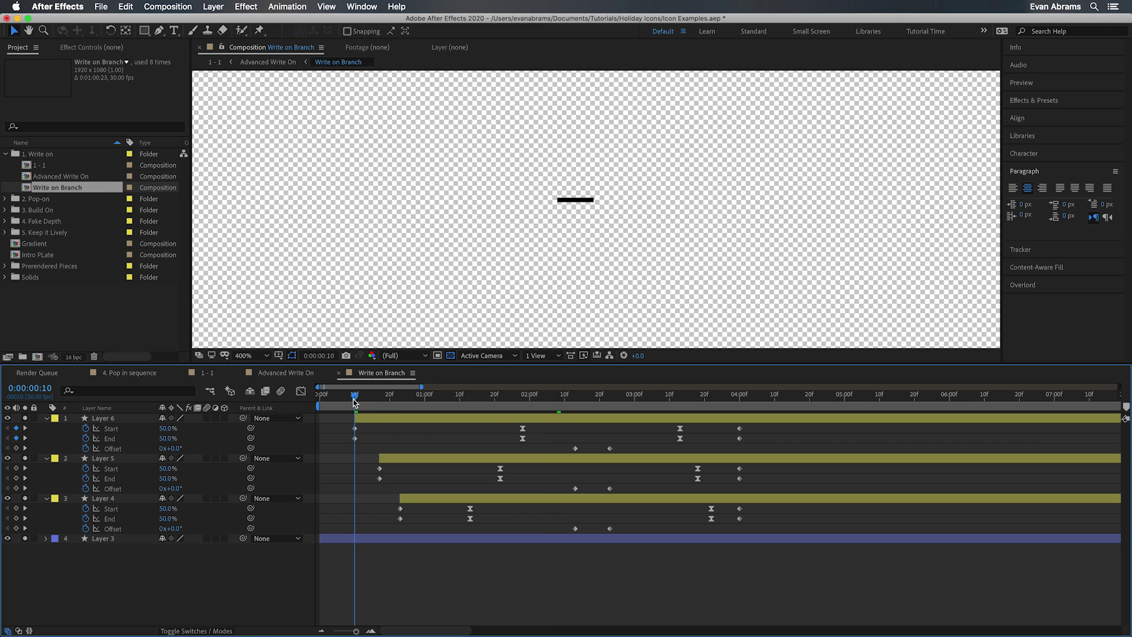
key(period)
key(space)
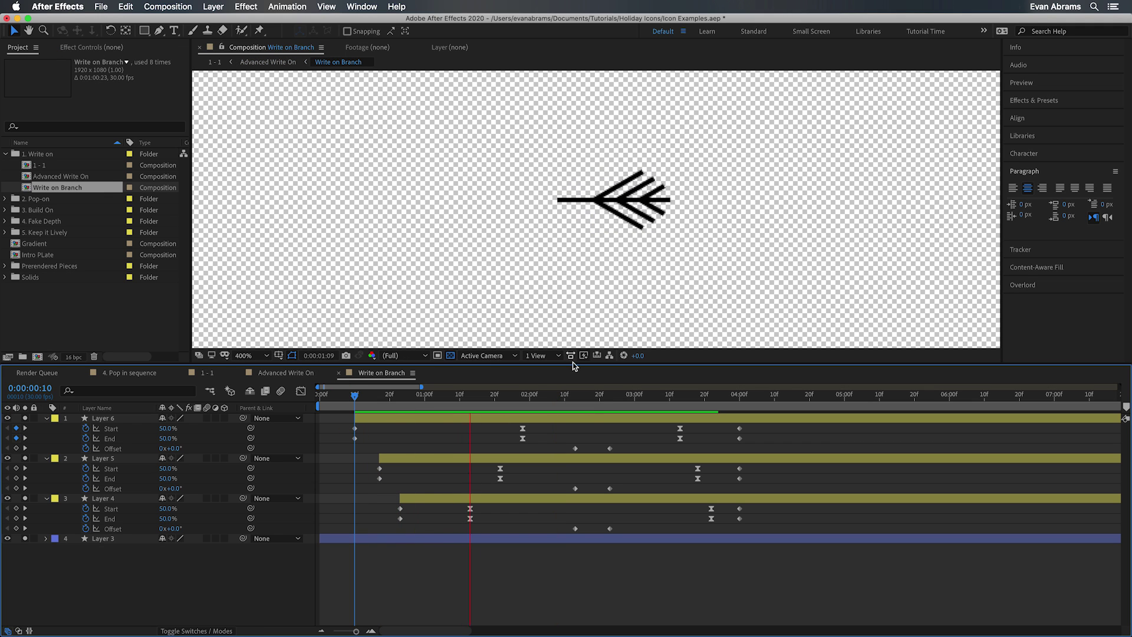
drag(573, 402, 544, 404)
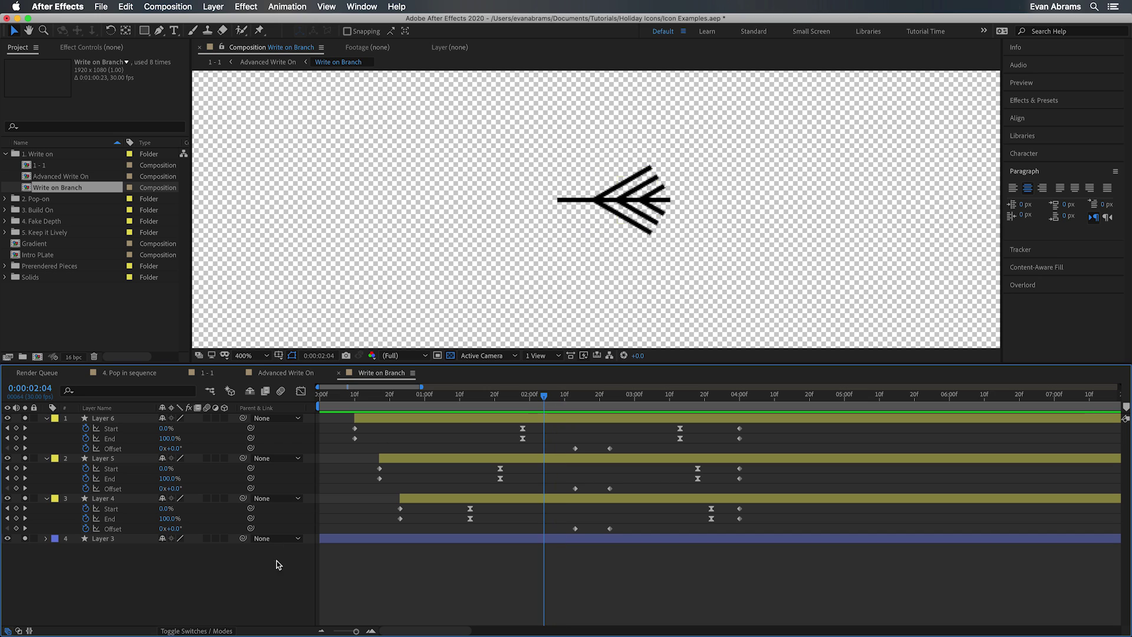
click(364, 419)
click(356, 403)
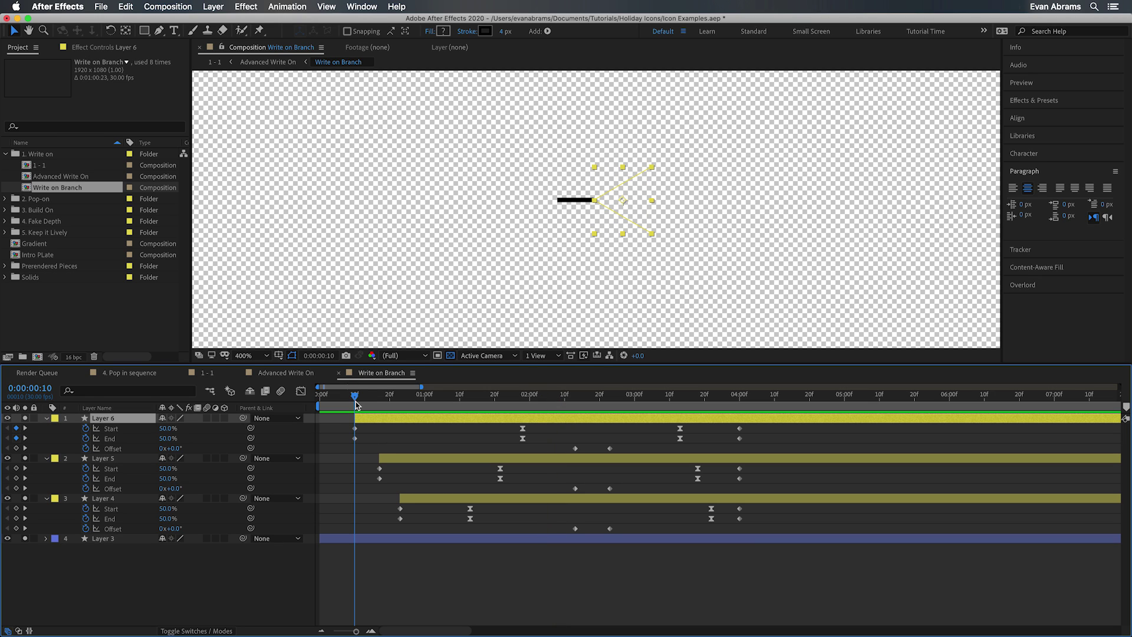
click(119, 427)
shift+click(119, 438)
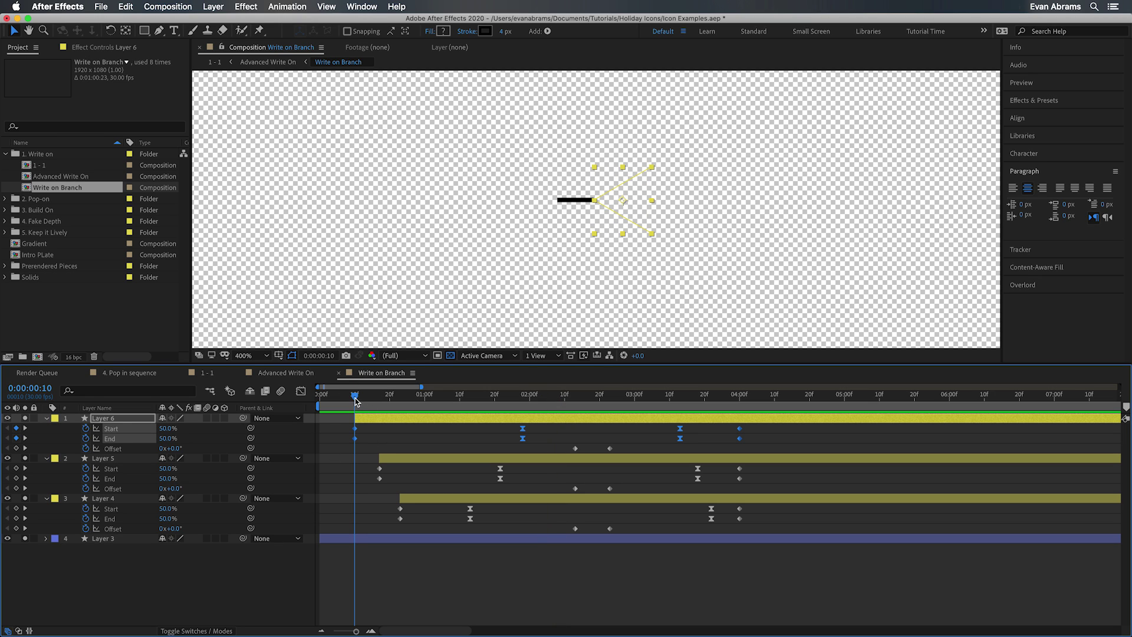
drag(355, 403, 280, 415)
Step: Inspect Layer 3's Start and End keyframes while scrubbing, then preview the branch again
click(353, 539)
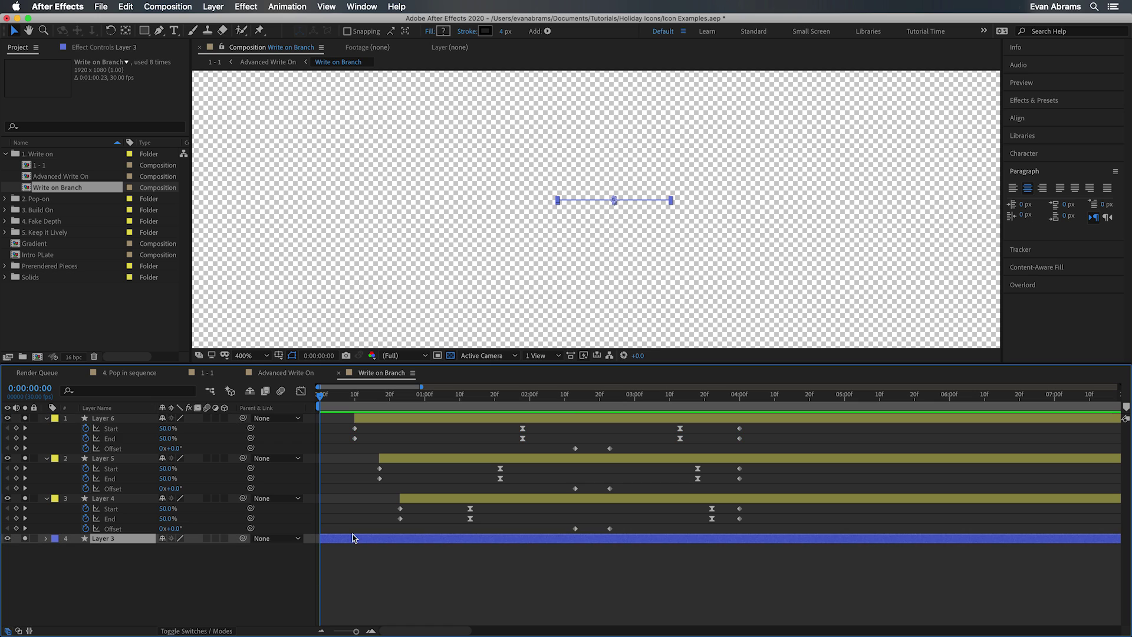
mouse_move(318, 397)
mouse_down()
mouse_move(456, 405)
mouse_move(513, 416)
mouse_move(511, 434)
mouse_up()
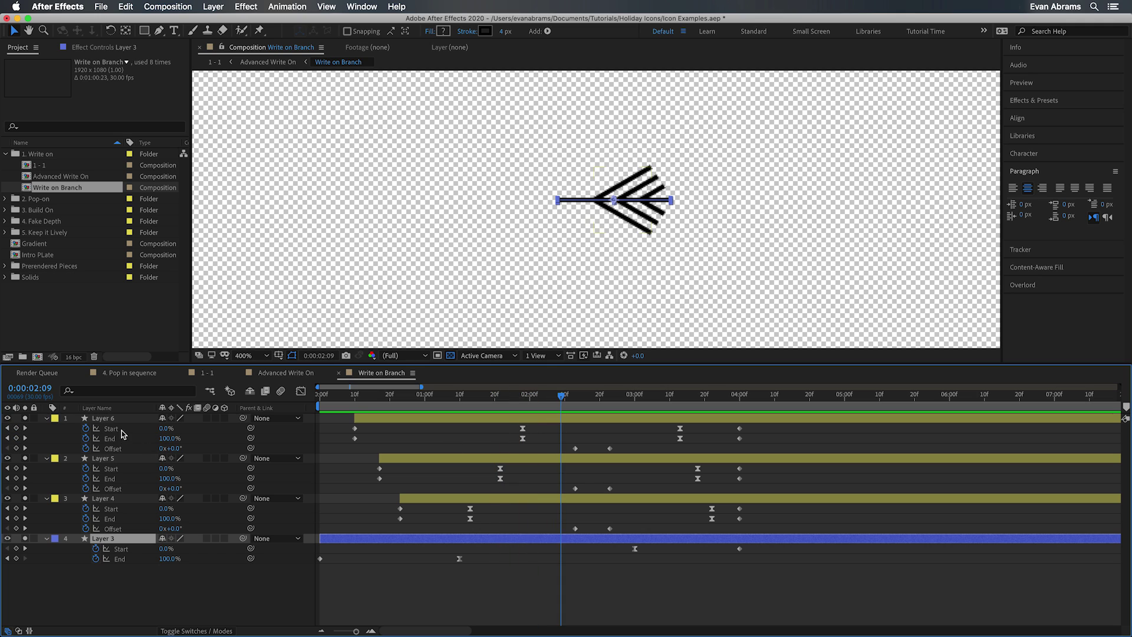
drag(121, 430, 119, 478)
drag(156, 595, 122, 548)
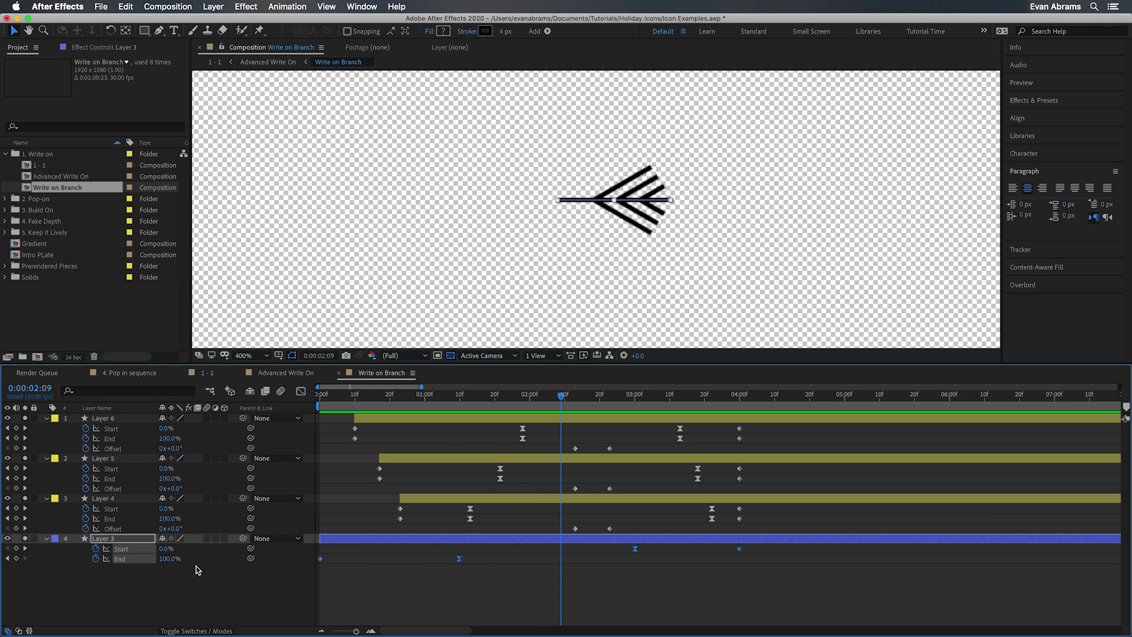
click(198, 570)
key(space)
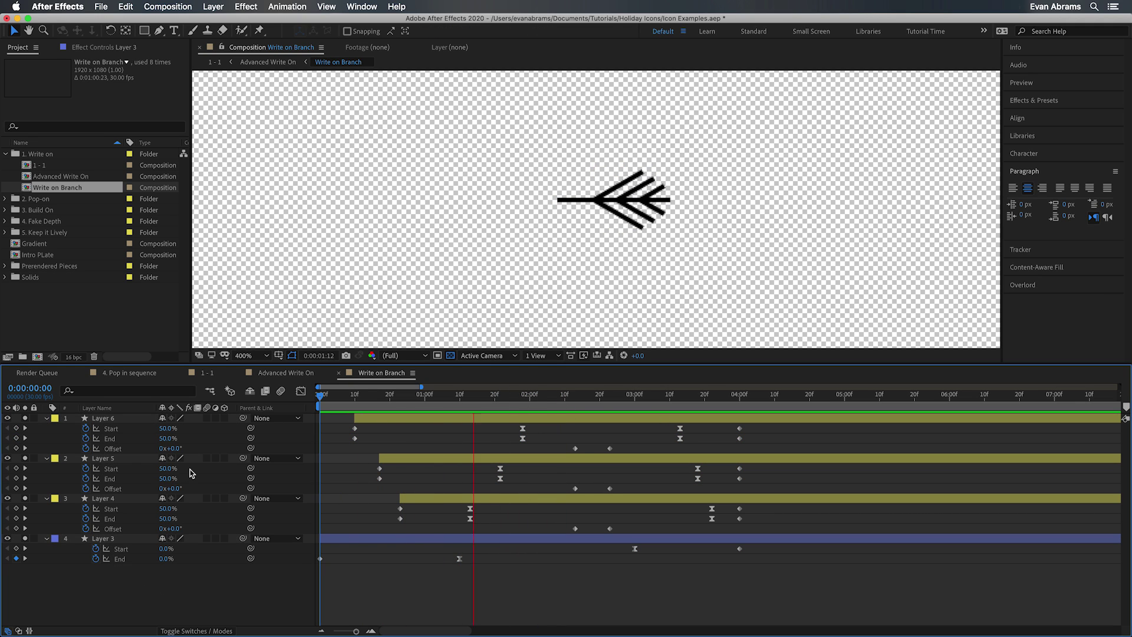
key(space)
Step: Return to the Advanced Write On composition and preview the snowflake write-on
click(295, 373)
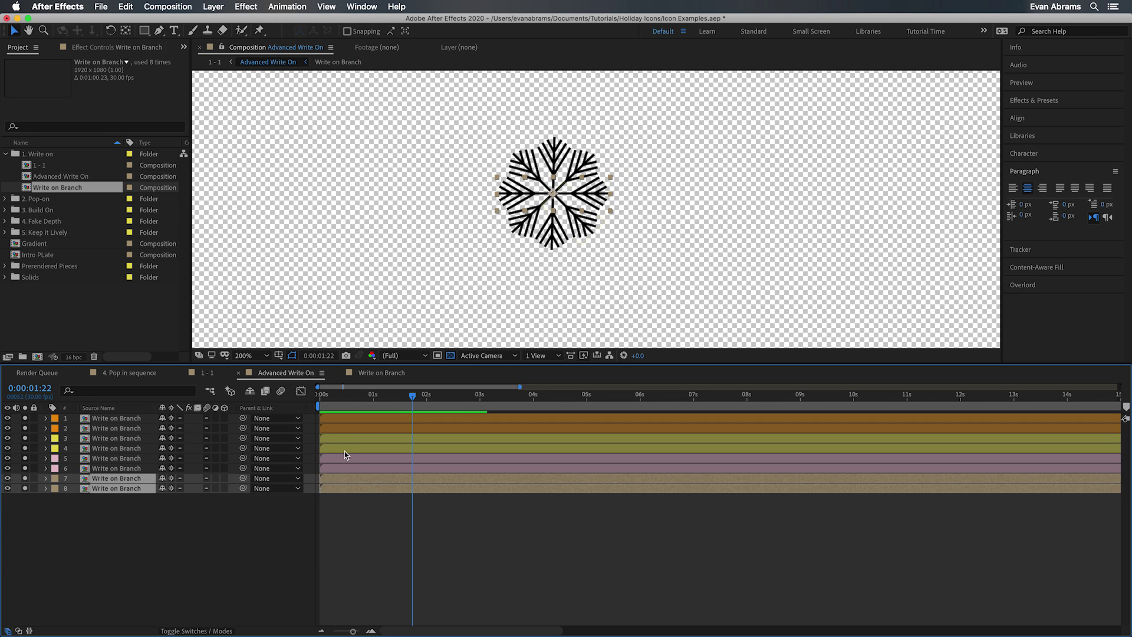
key(space)
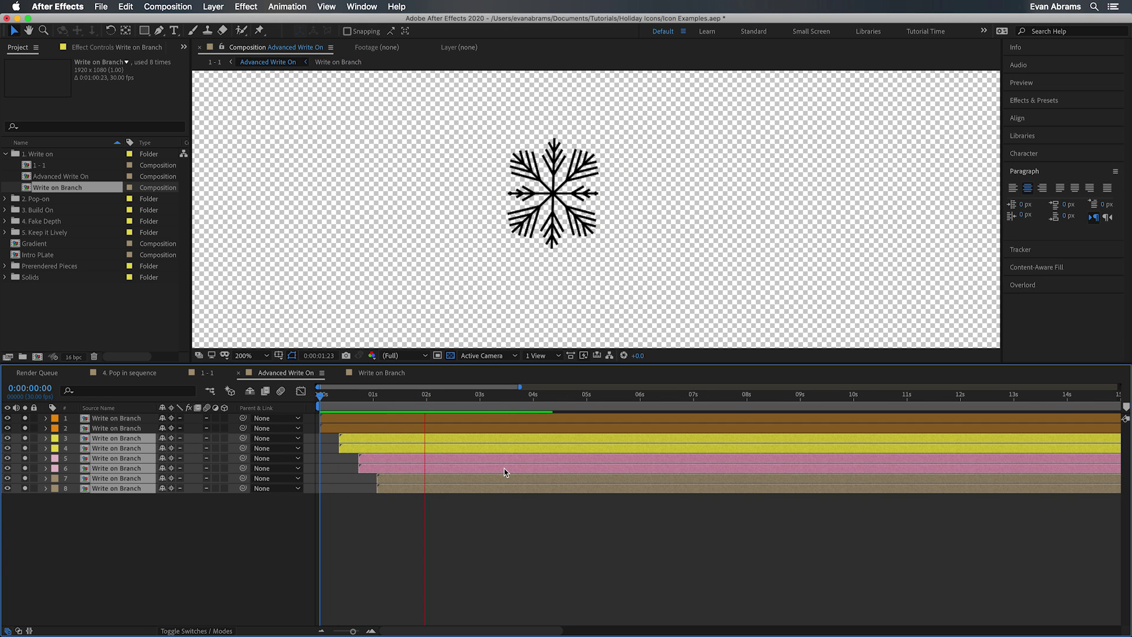
key(space)
Step: Select every other Write on Branch layer and shift them later in time
click(421, 501)
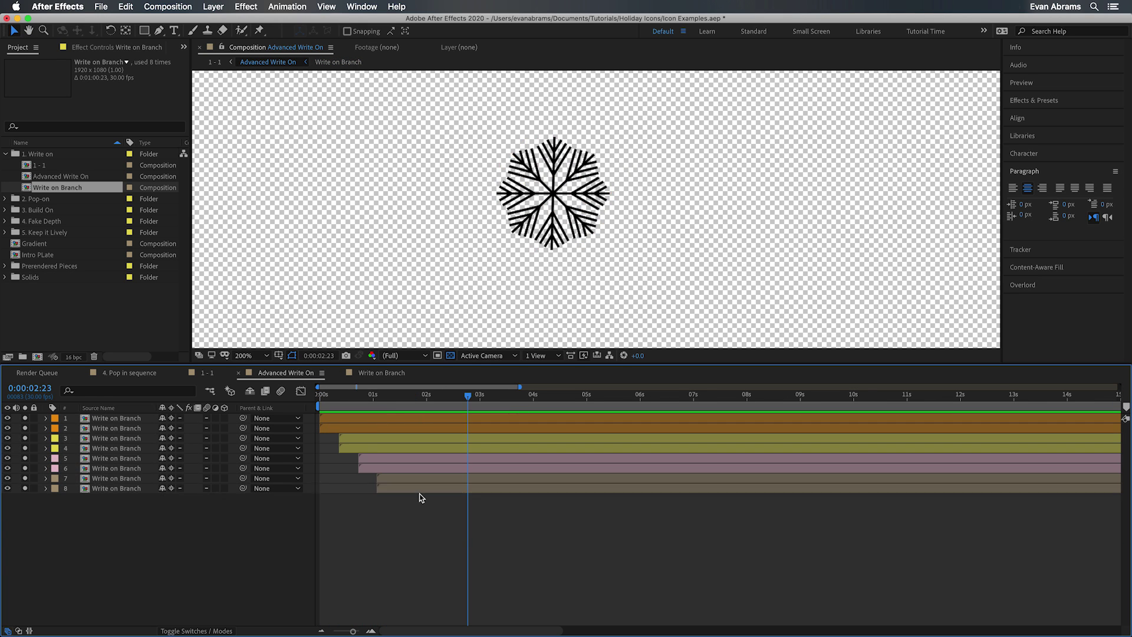
click(413, 489)
click(356, 429)
super+click(368, 449)
super+click(383, 469)
super+click(395, 488)
drag(395, 489, 402, 489)
Step: Preview the staggered branches, realign all layers back to 0, and go to the 1 - 1 comp
key(Home)
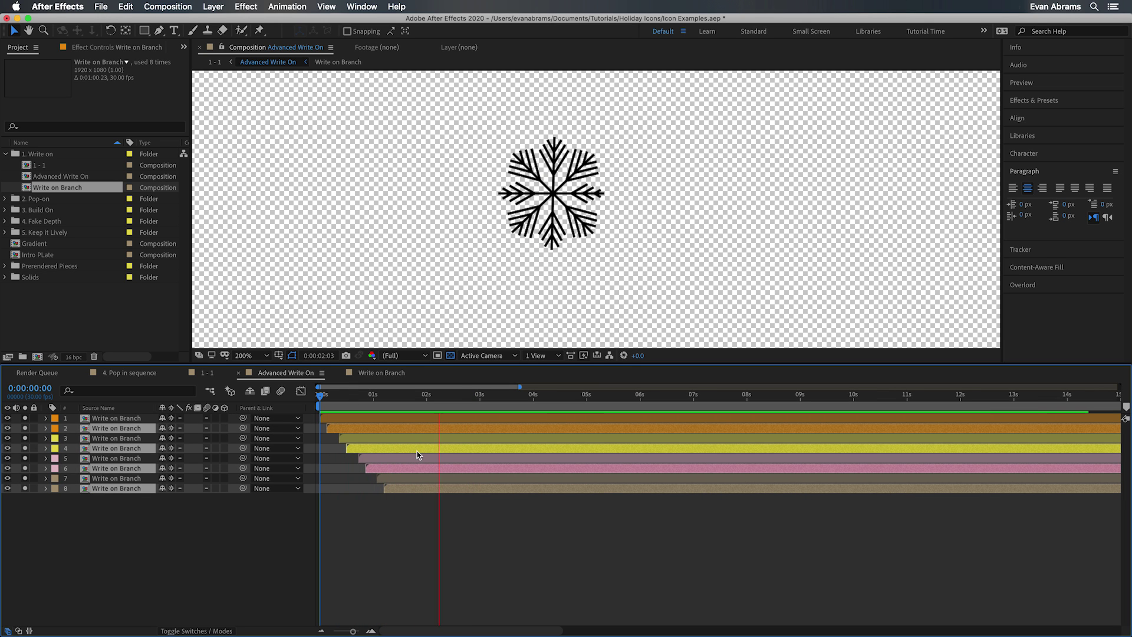
key(space)
key(space)
key(Home)
key(super+a)
key(bracketleft)
key(space)
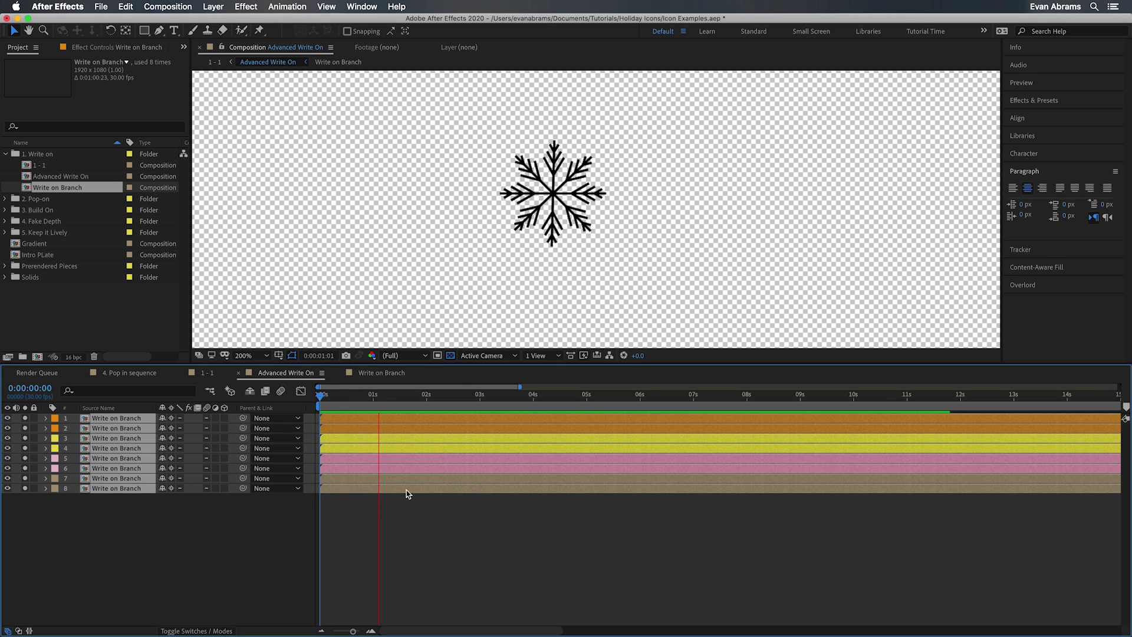
key(space)
click(360, 448)
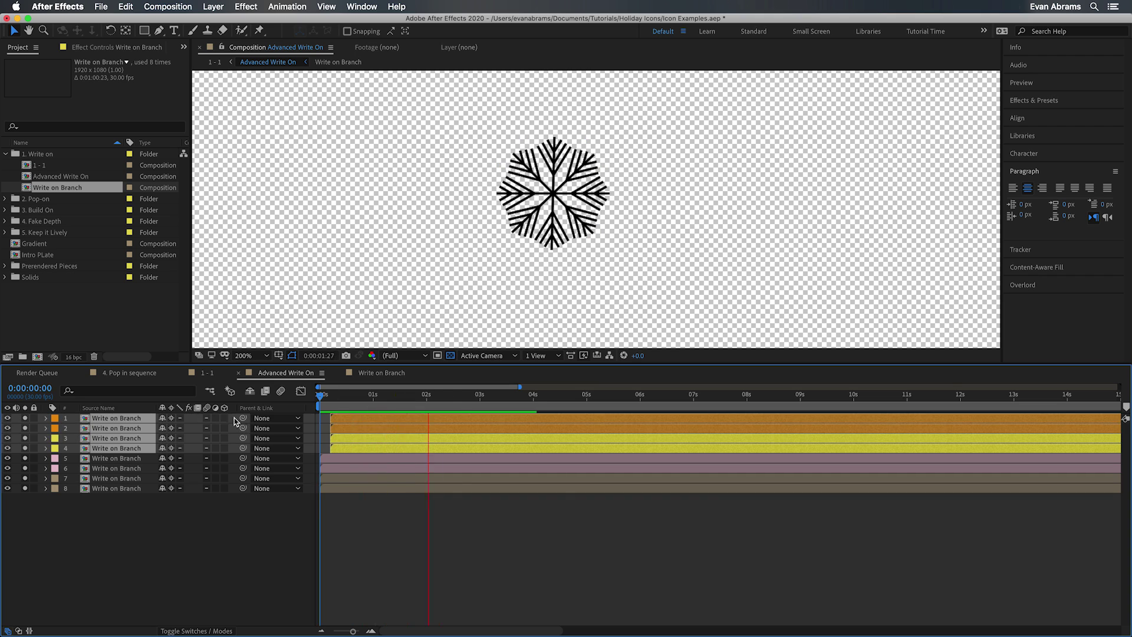
click(207, 372)
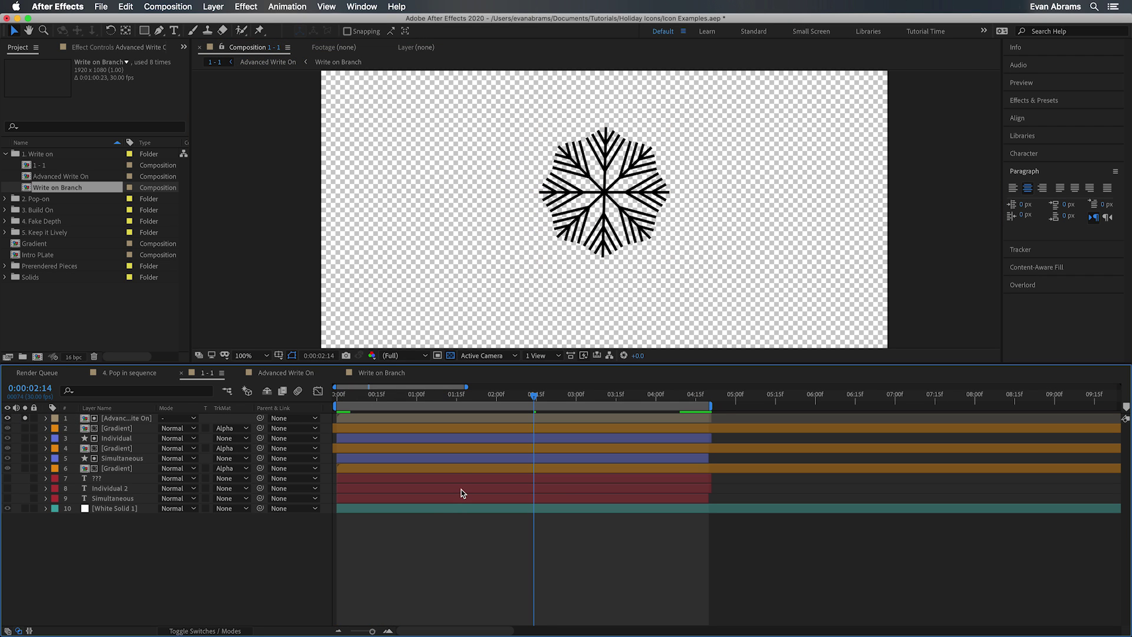
Step: Show the Individual and Simultaneous layers' Start and End keyframes and move to 0:00:02:29
click(649, 438)
super+click(647, 458)
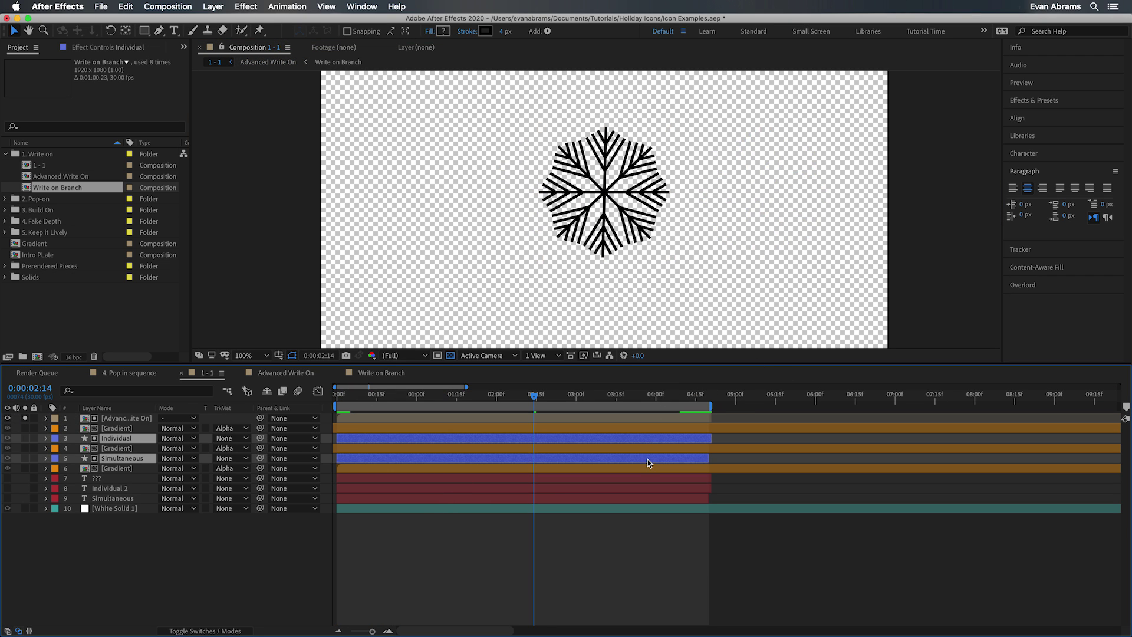
key(u)
click(633, 456)
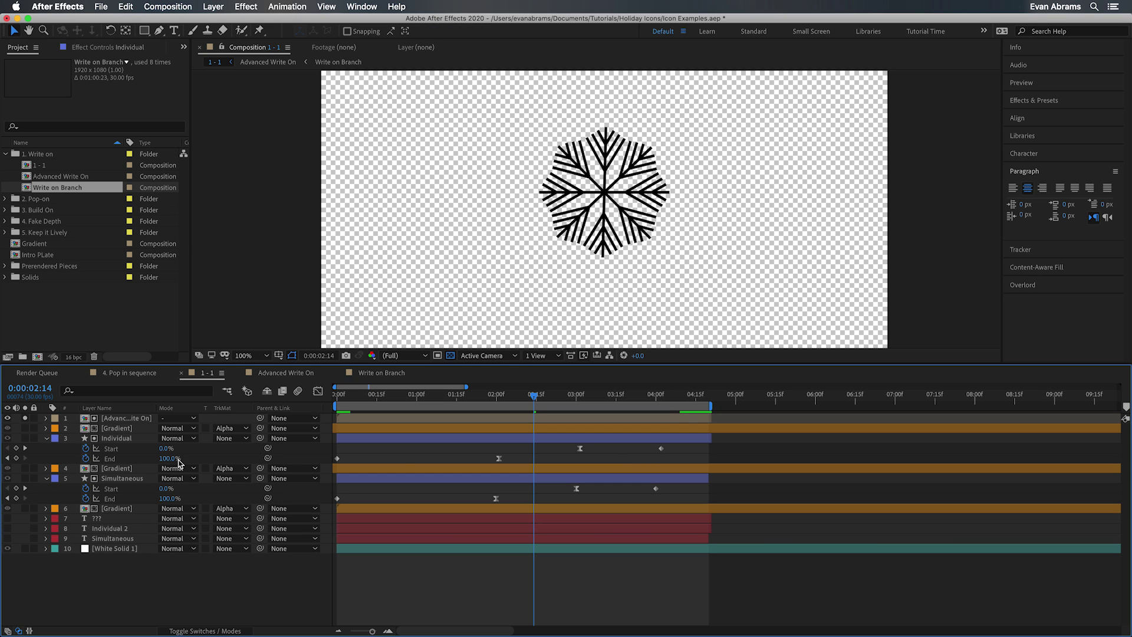
click(124, 449)
super+click(118, 489)
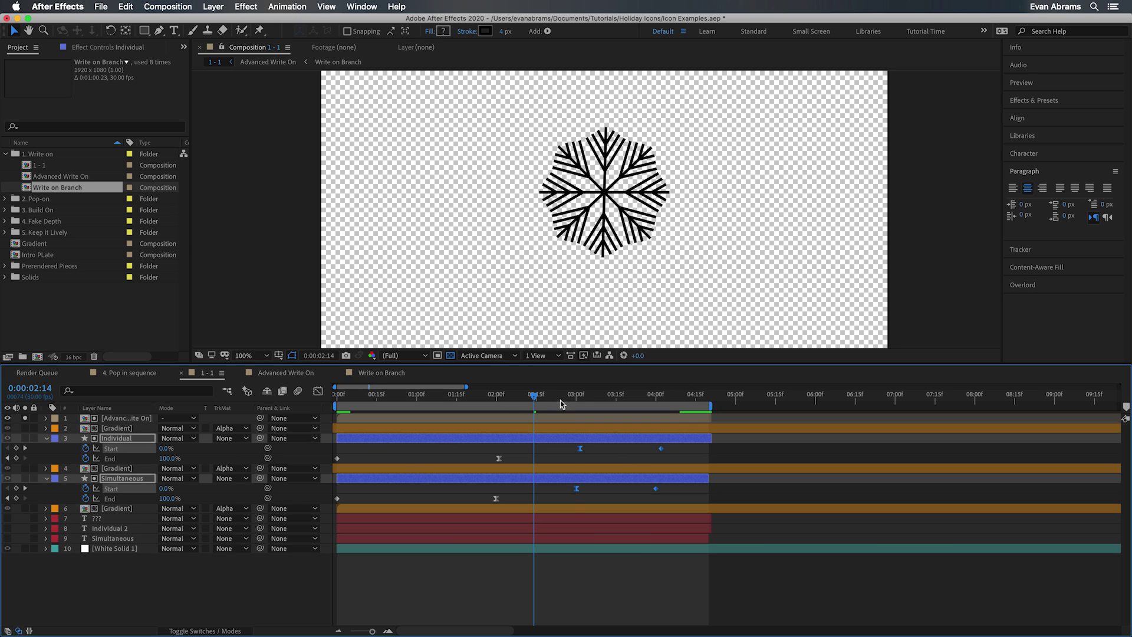
click(573, 395)
Step: Solo both snowflakes, scrub to watch them un-draw, and open the Advanced Write On precomp
click(25, 438)
click(25, 478)
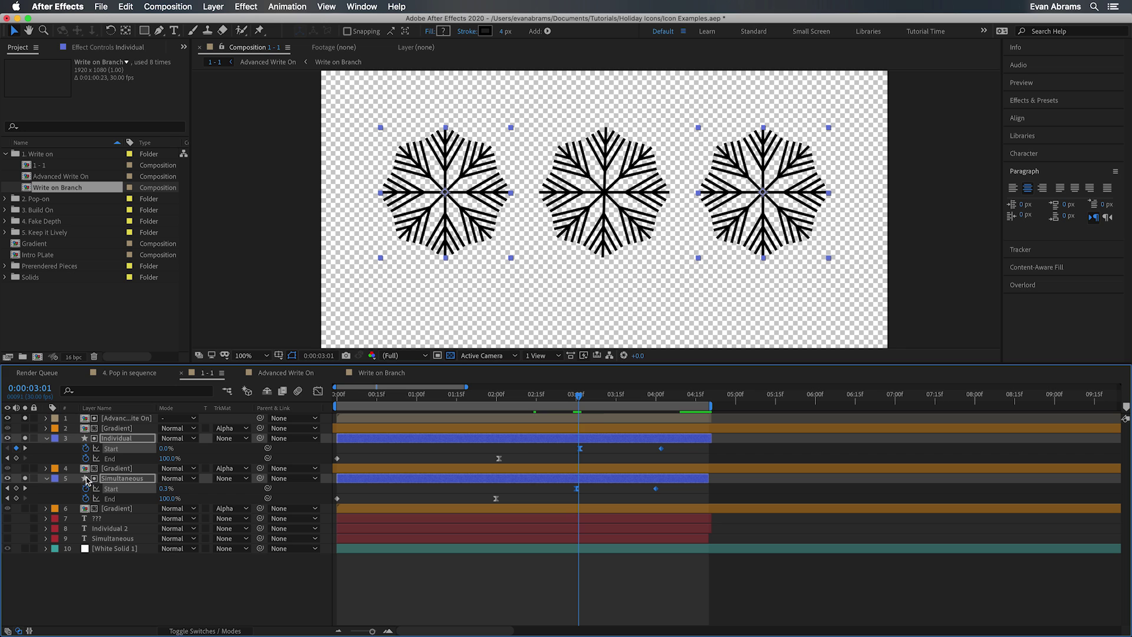
mouse_move(580, 401)
mouse_down()
mouse_move(671, 412)
mouse_move(578, 421)
mouse_up()
double_click(588, 418)
Step: Enter the Write on Branch comp and scrub through Layer 6's Offset keyframes
drag(490, 400, 529, 402)
double_click(439, 420)
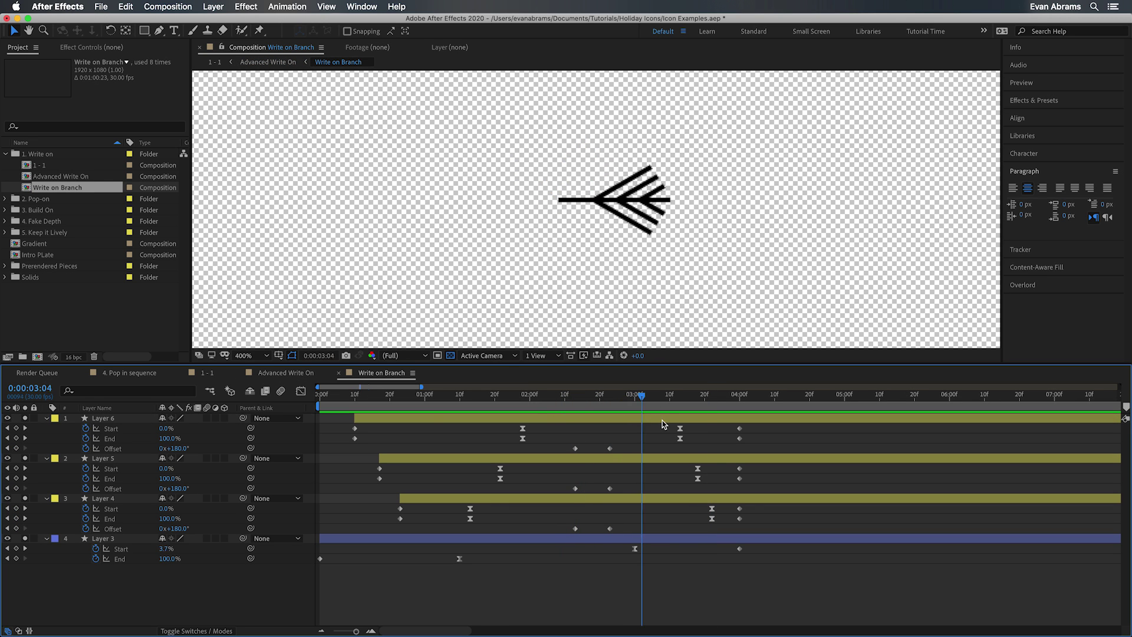
click(593, 418)
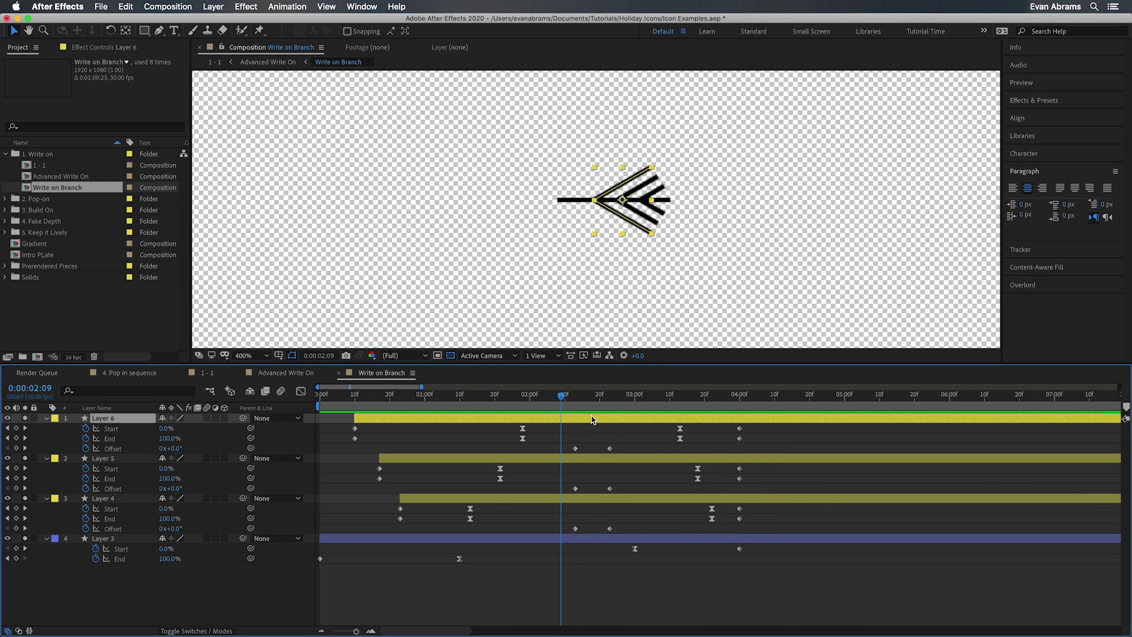
click(126, 449)
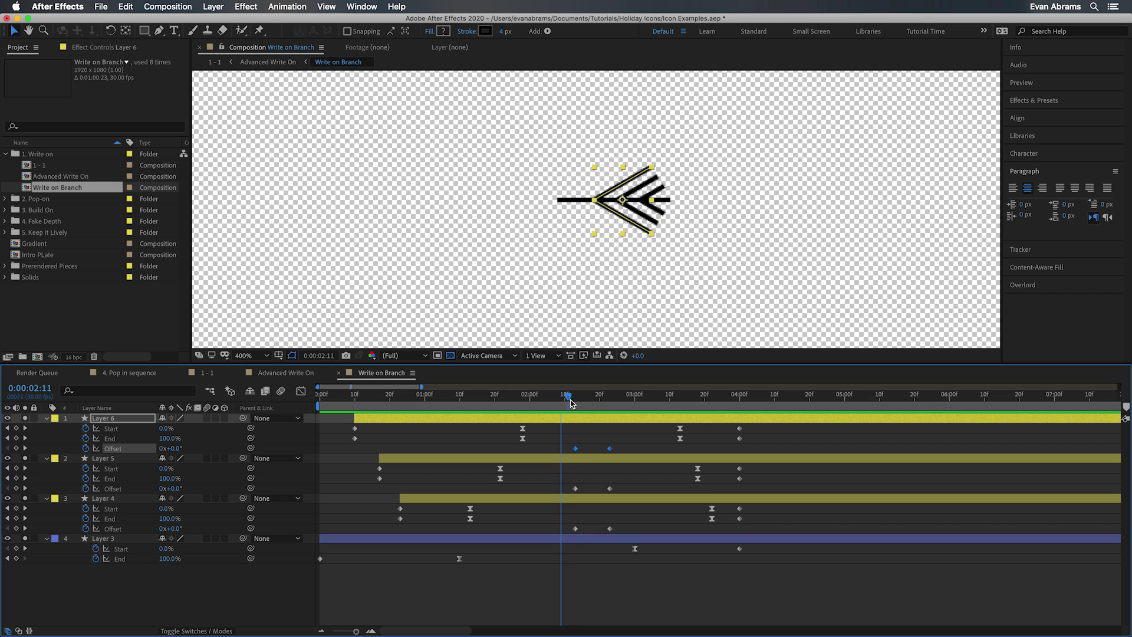
drag(570, 403, 715, 424)
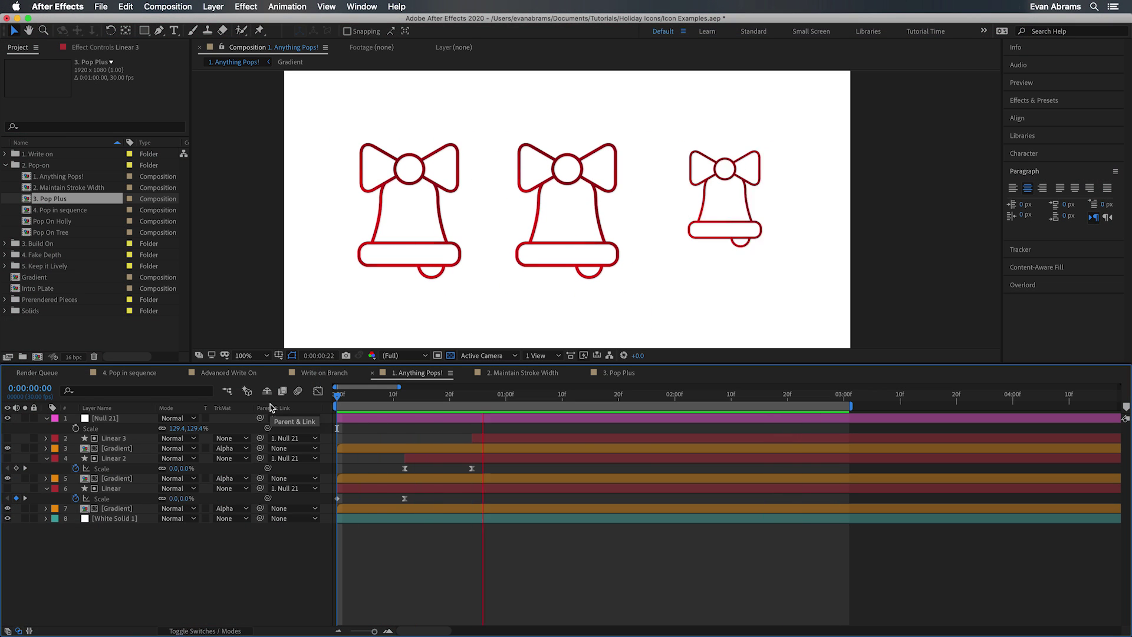
key(space)
Step: Reveal the bells' Scale keyframes, delay Linear 3 about 14 frames and Linear 2 about 7, and preview
key(ctrl+a)
key(u)
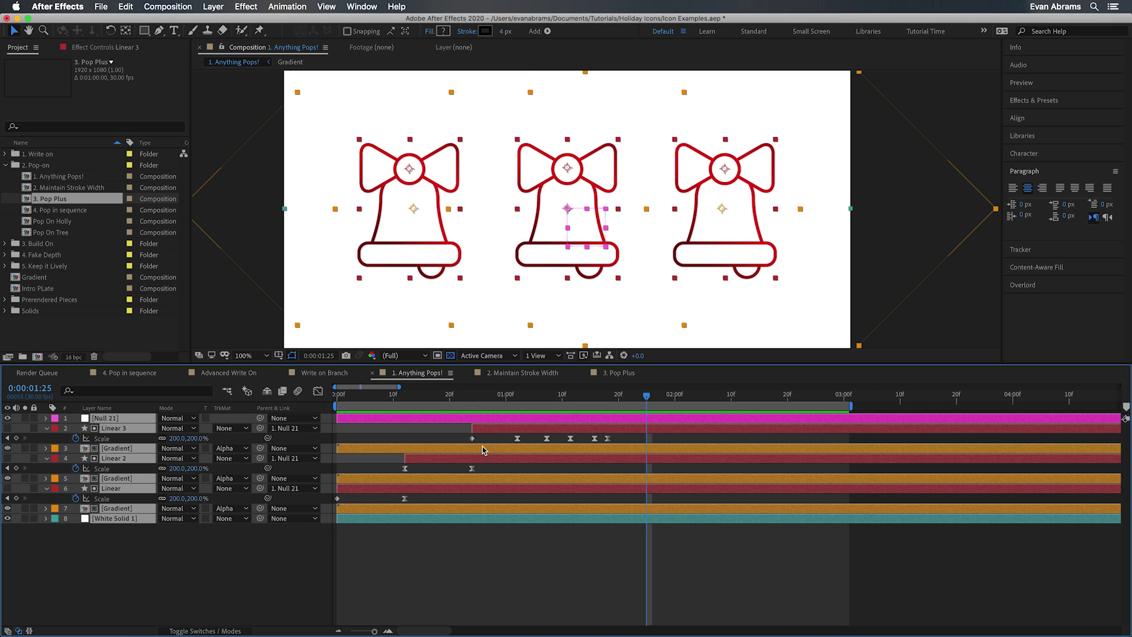
click(510, 554)
drag(584, 428, 662, 428)
drag(576, 458, 615, 458)
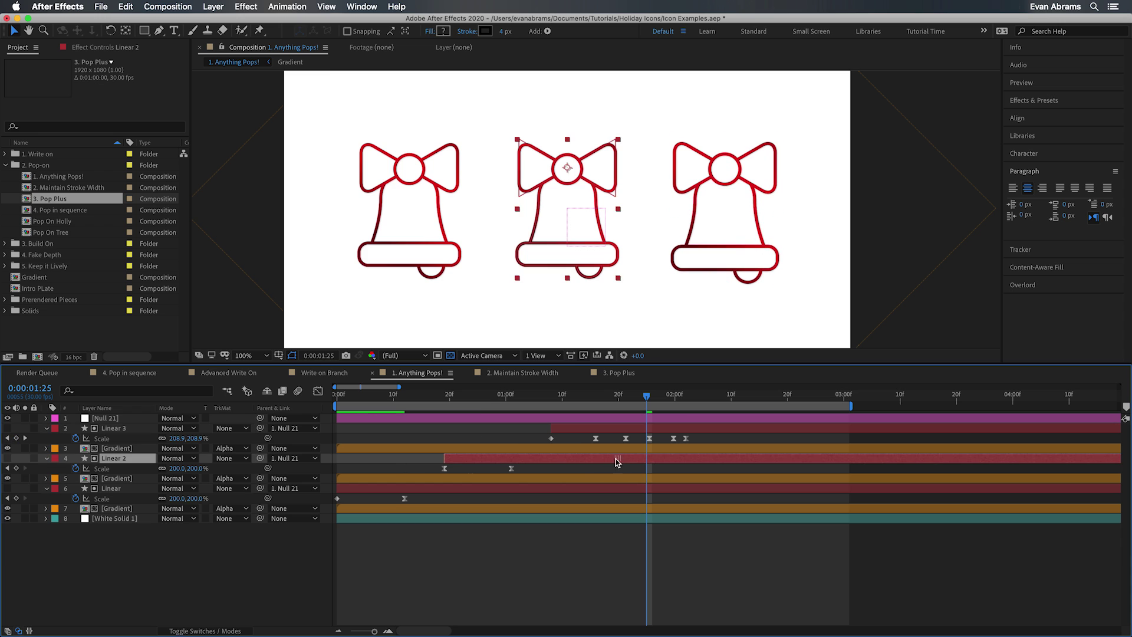
key(super+shift+a)
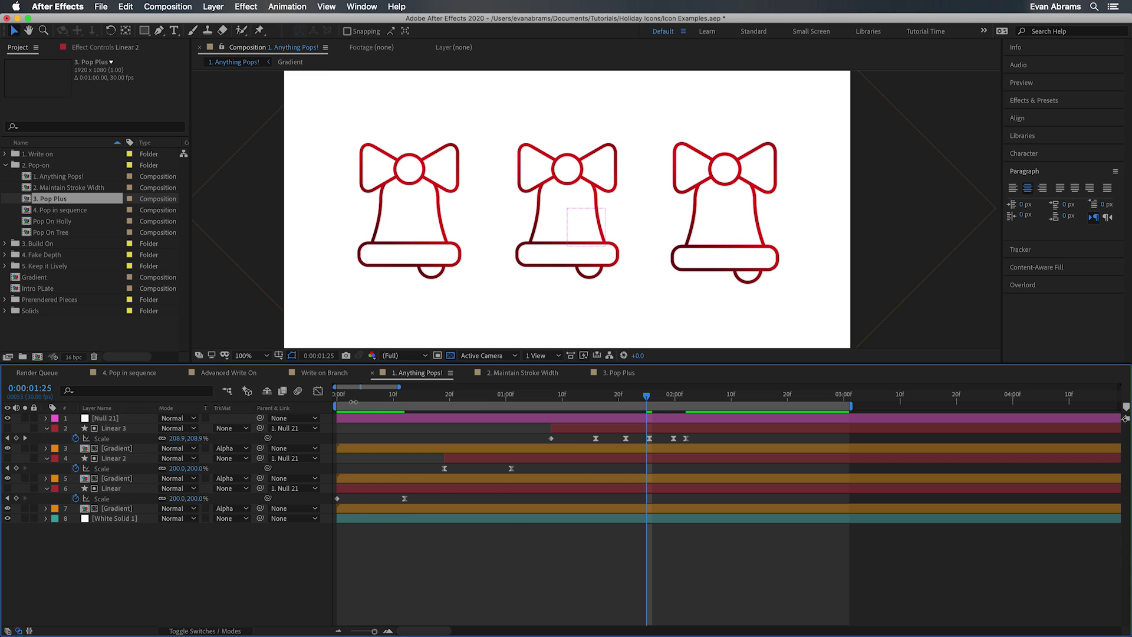
key(space)
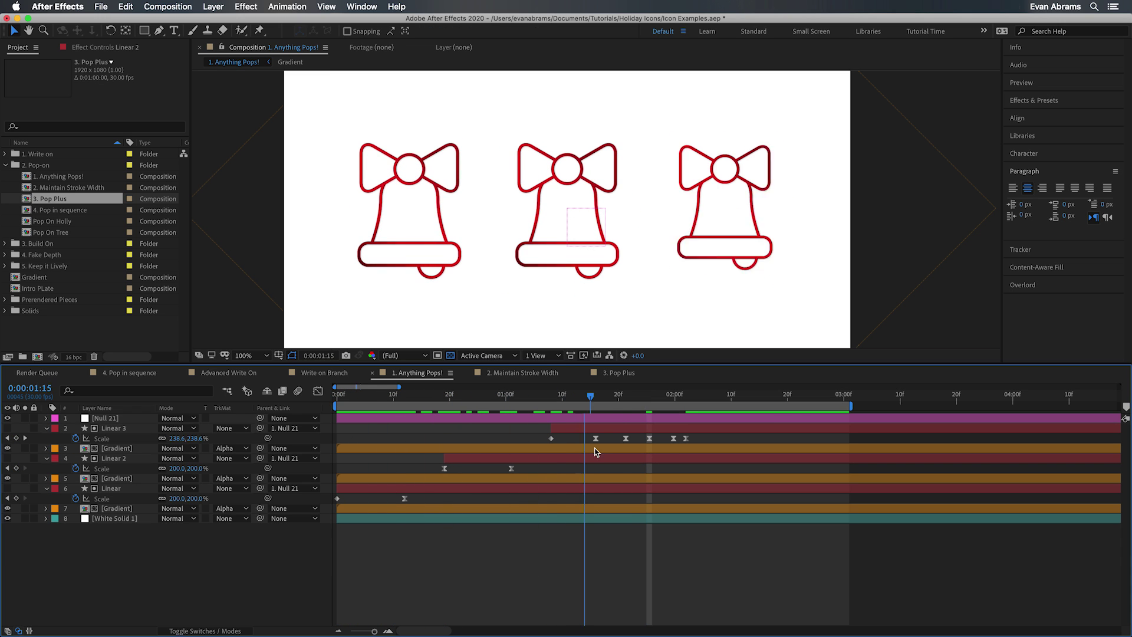
key(space)
click(111, 500)
Step: In the Scale speed graph, set the final keyframe's ease influence to 100%
key(shift+F3)
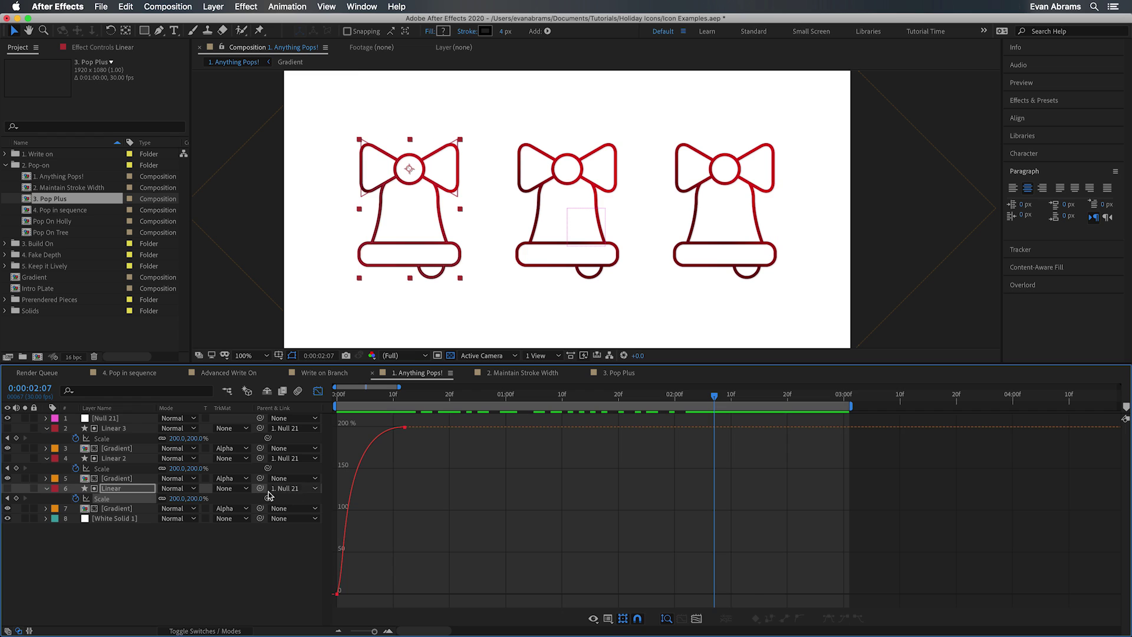
click(608, 619)
click(643, 534)
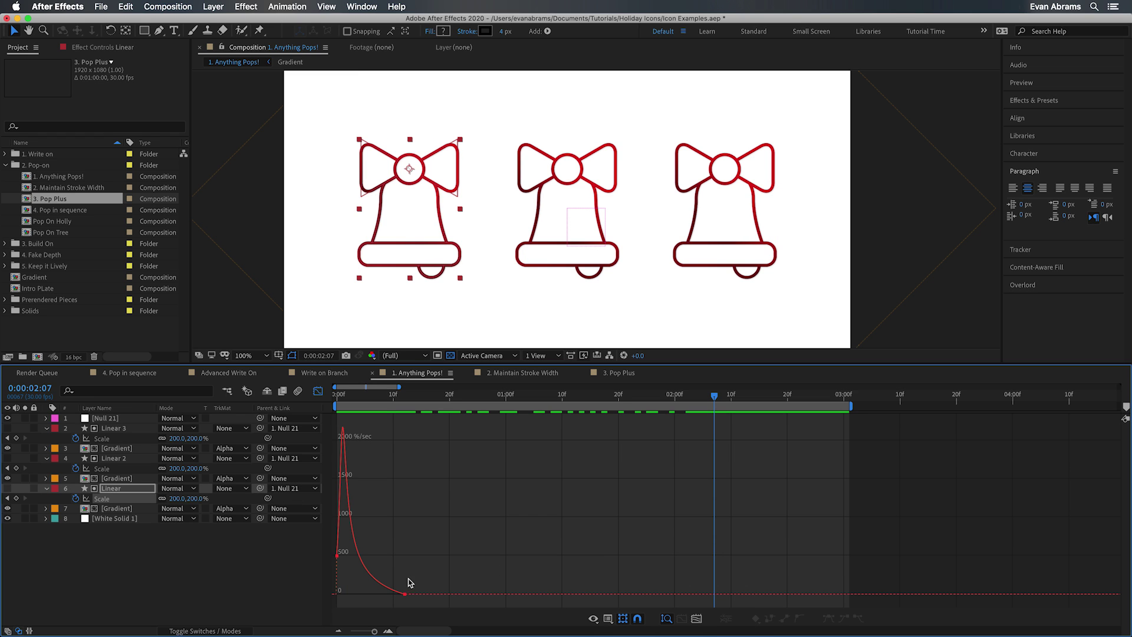
click(403, 595)
drag(336, 398, 405, 410)
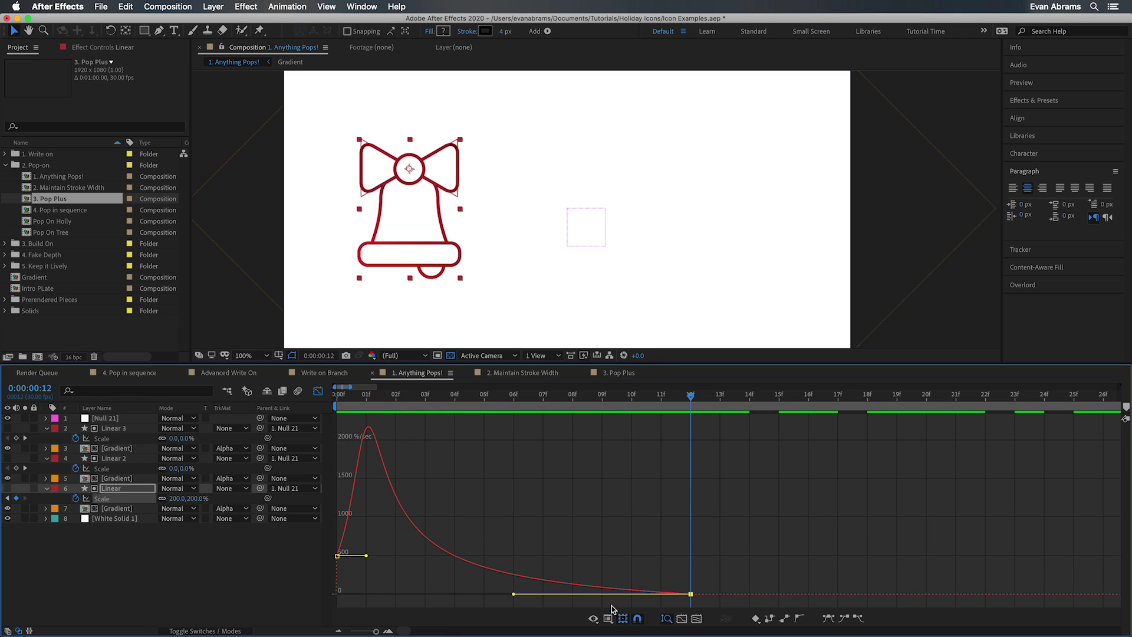
drag(514, 596, 489, 599)
click(571, 551)
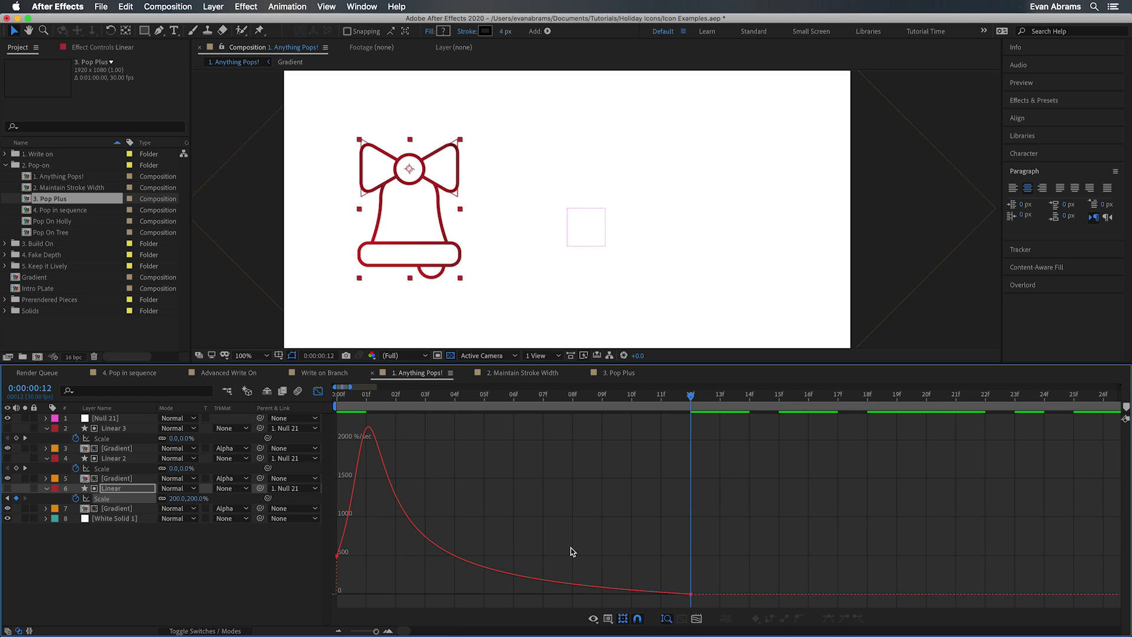
Step: Show Linear 2's Scale curve and select all of its keyframes
click(101, 468)
drag(409, 630, 419, 632)
click(131, 473)
Step: On the value graph, pull the first and last Scale keyframe handles to create an overshoot
click(607, 617)
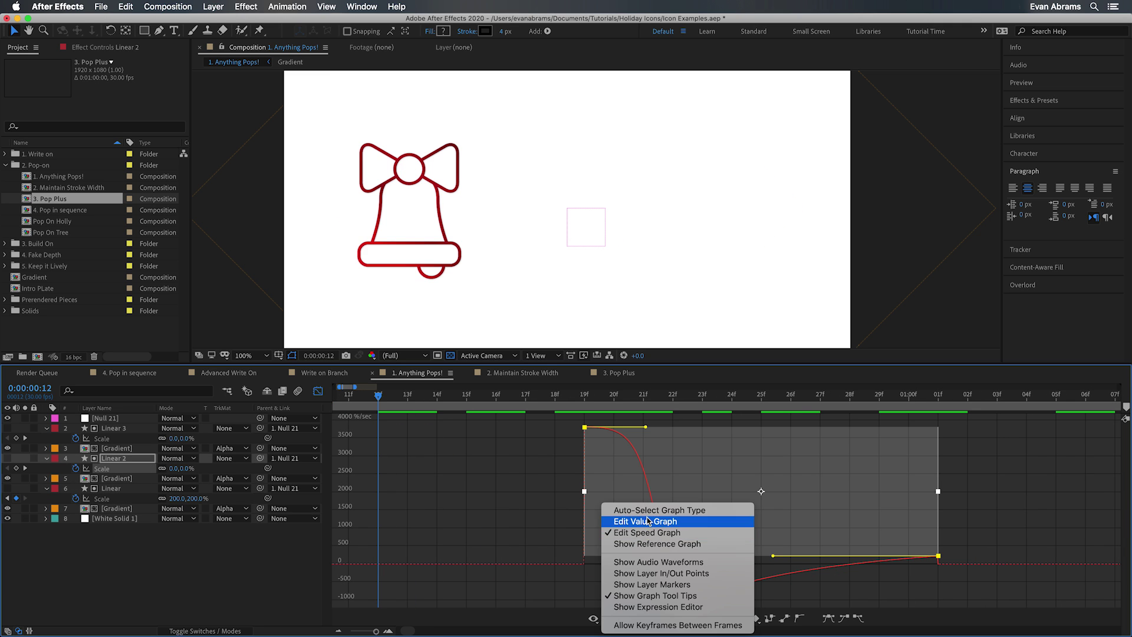
click(646, 519)
click(588, 592)
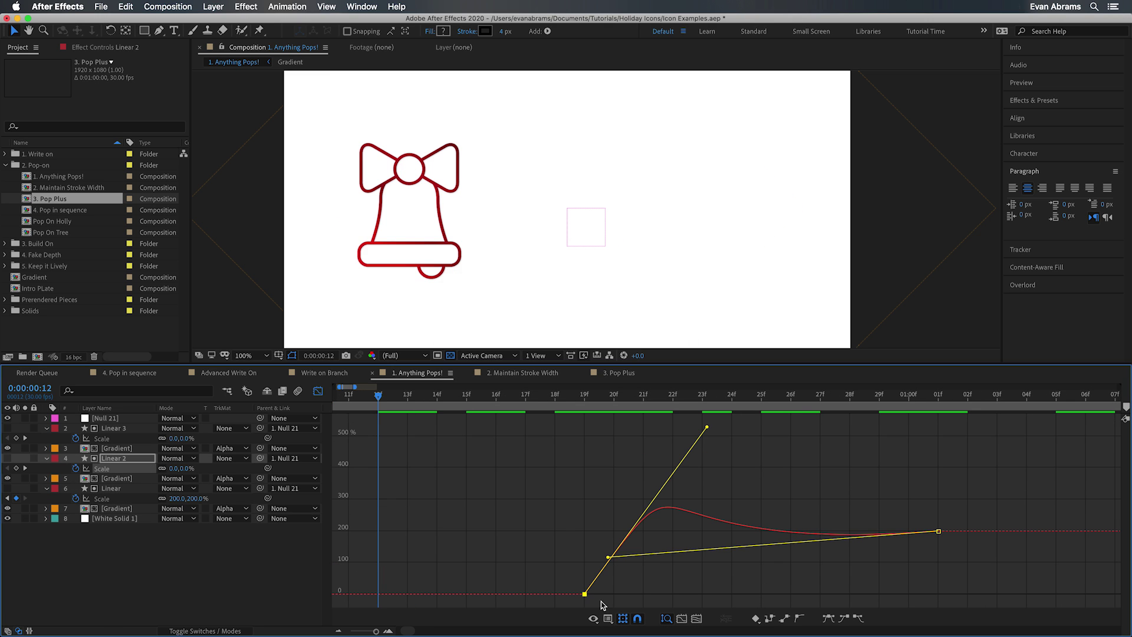
drag(707, 426, 670, 411)
drag(608, 567, 641, 570)
Step: Refine the curve handles while scrubbing and previewing the second bell's overshoot from frame 19
click(583, 396)
drag(583, 399, 930, 470)
drag(641, 569, 662, 541)
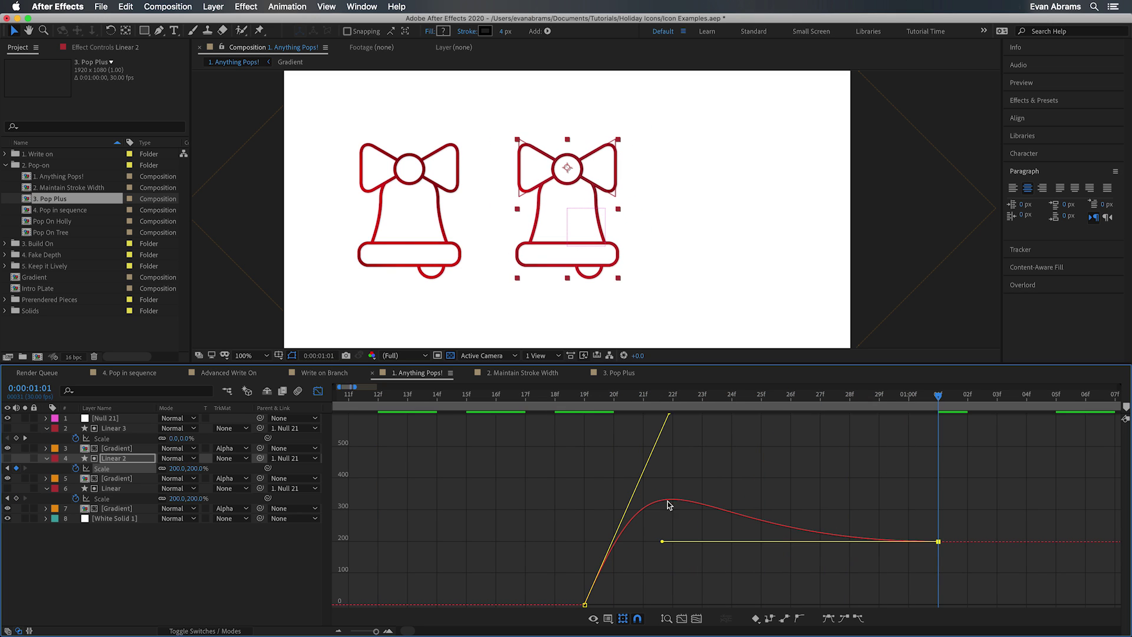
drag(669, 424, 727, 426)
click(584, 398)
key(space)
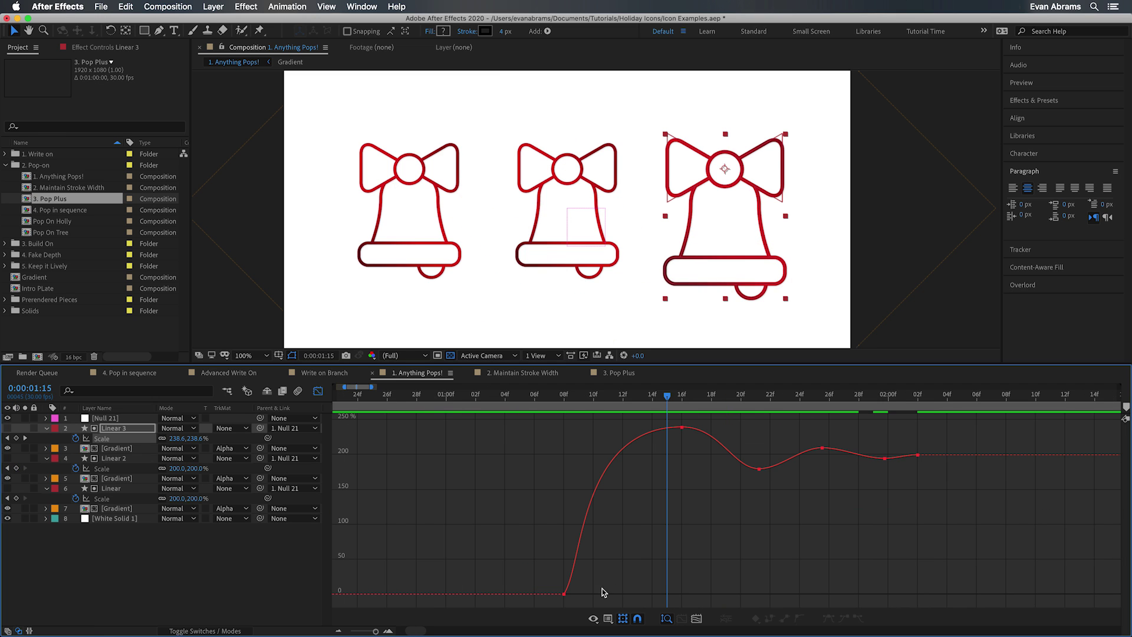
Step: Fit the Scale curve, check the third bell's bounce on the speed graph, then return to the value graph
click(696, 619)
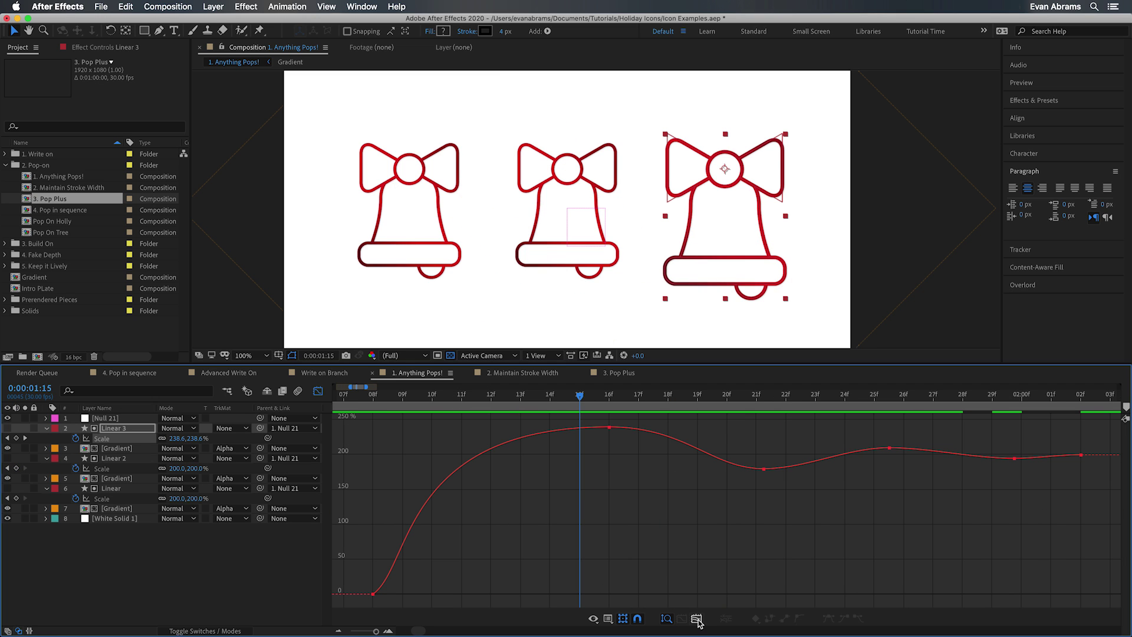
click(605, 620)
click(636, 536)
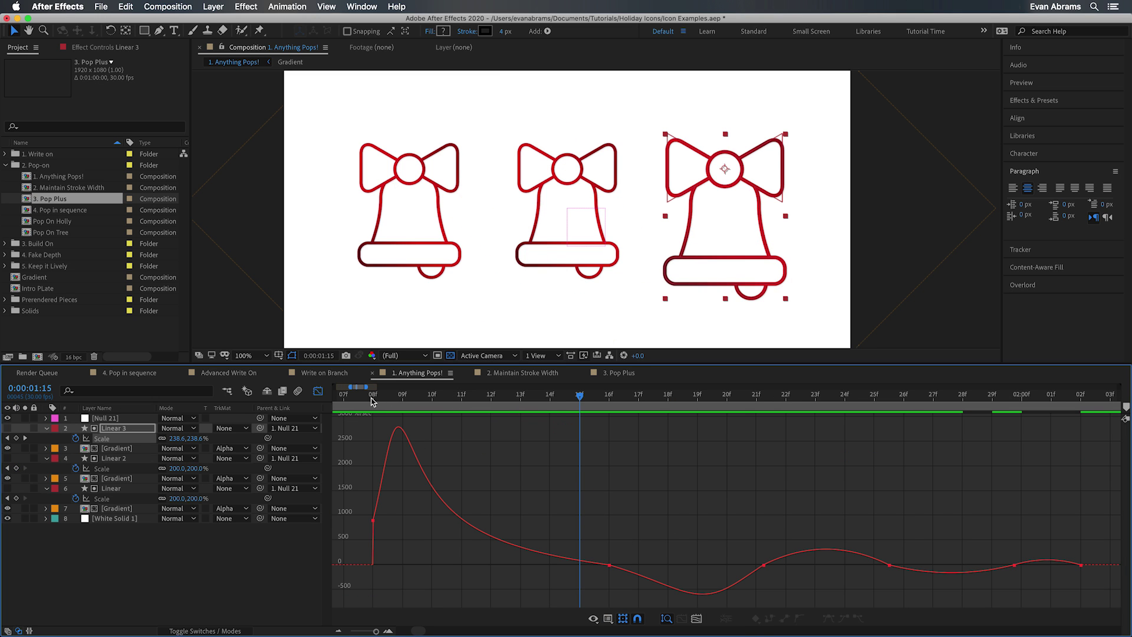
drag(371, 401, 1038, 490)
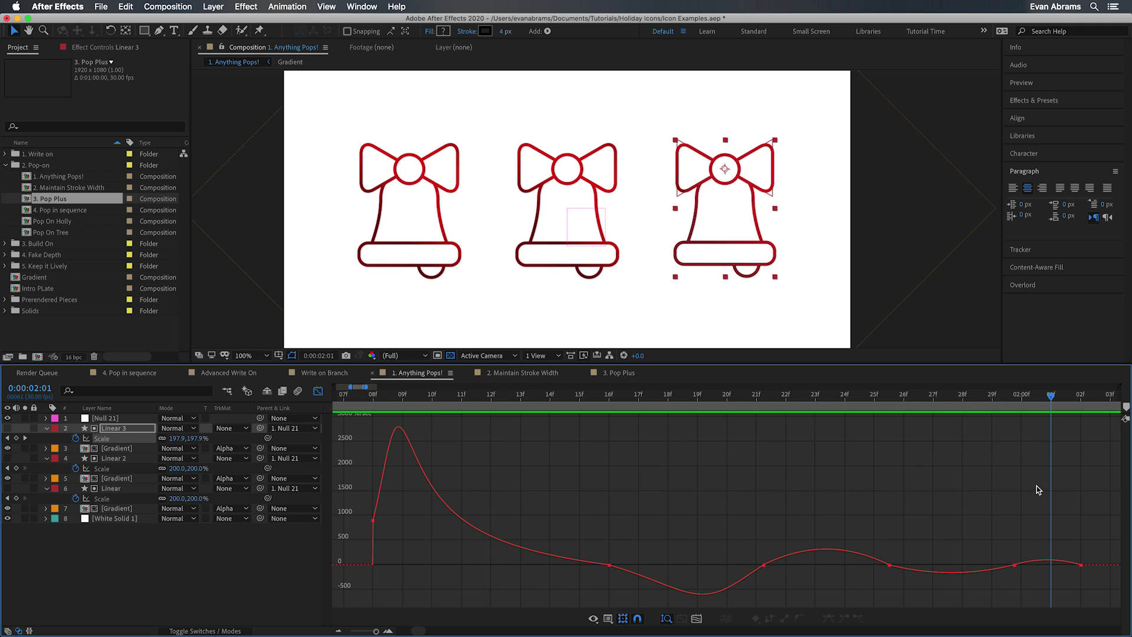
click(607, 620)
click(637, 522)
Step: Preview the three bells' scale pop-on twice
key(space)
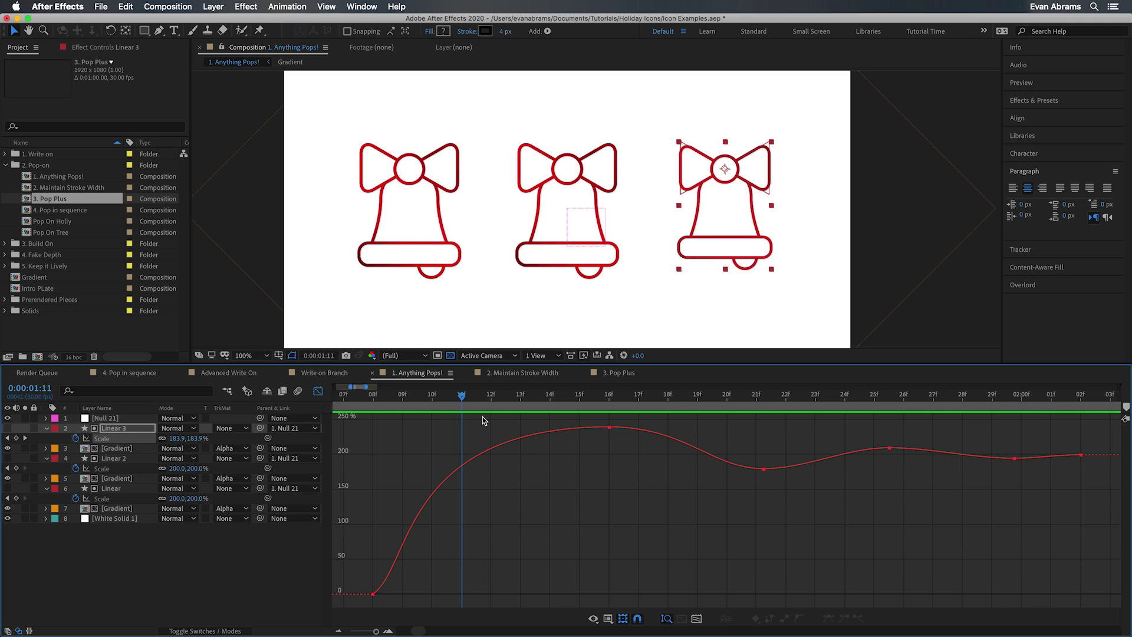
key(space)
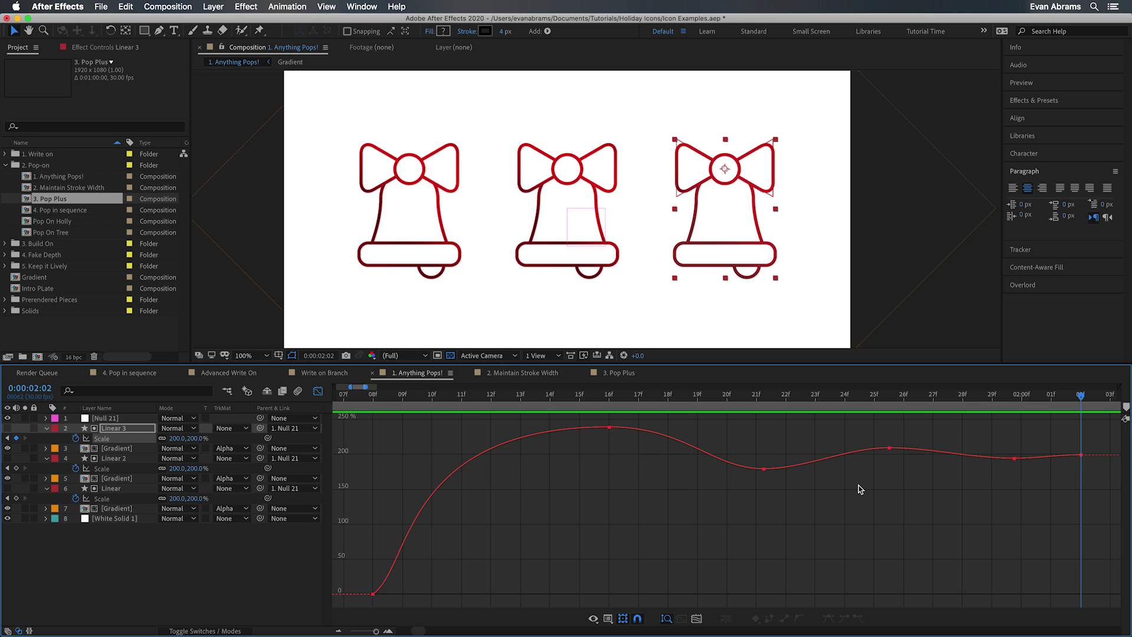
key(space)
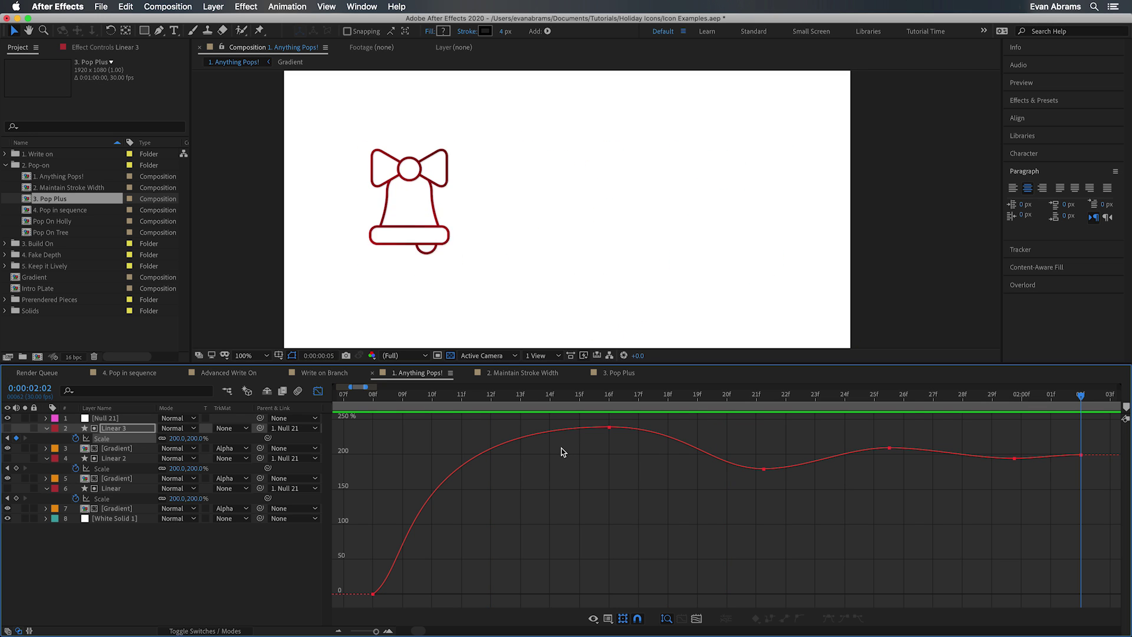
key(space)
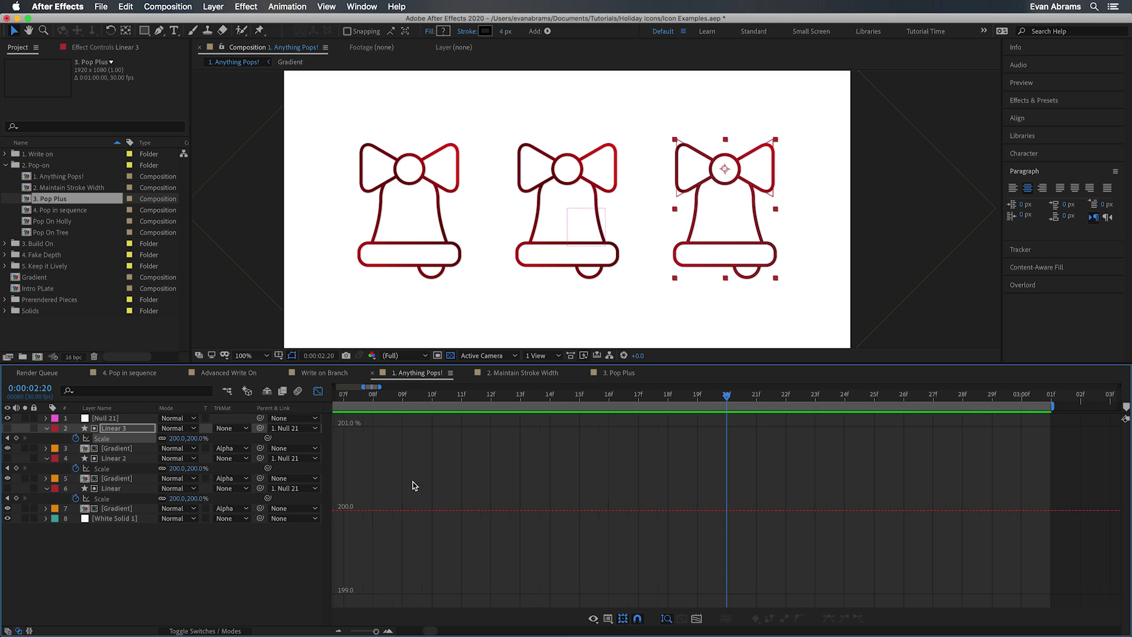
Step: Deselect the Linear 3 layer and switch to the 2. Maintain Stroke Width composition
scroll(413, 482, down, 4)
click(145, 570)
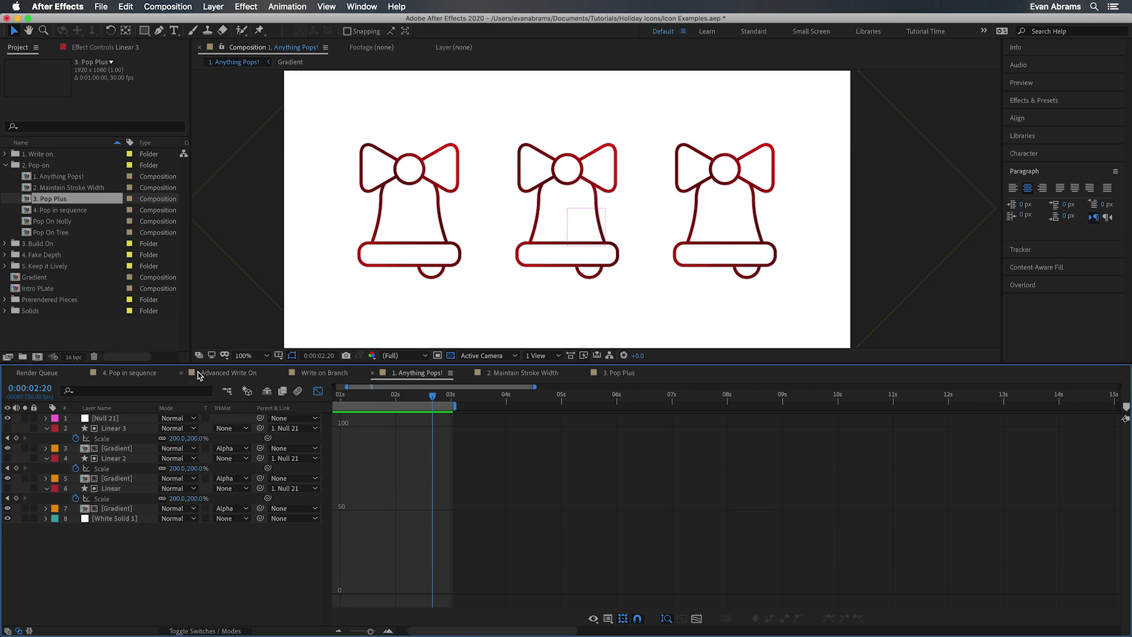
click(537, 374)
click(396, 511)
Step: Play the ornament preview with a taller composition viewer, stopping at 2:11
drag(406, 396, 157, 412)
key(space)
key(space)
drag(499, 201, 527, 197)
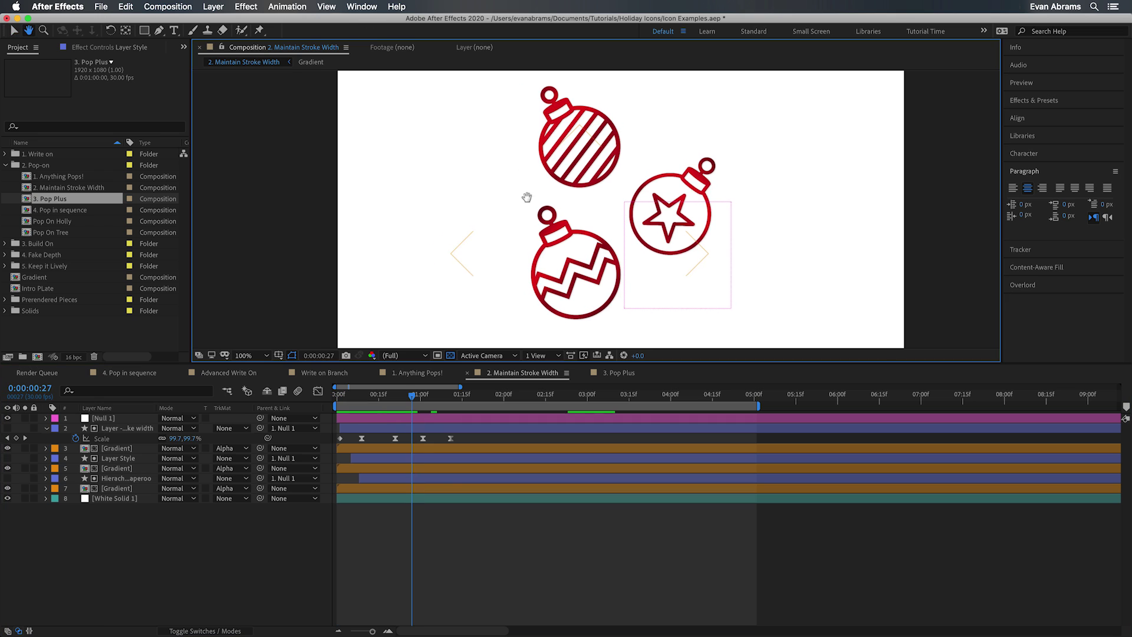
drag(669, 362, 670, 404)
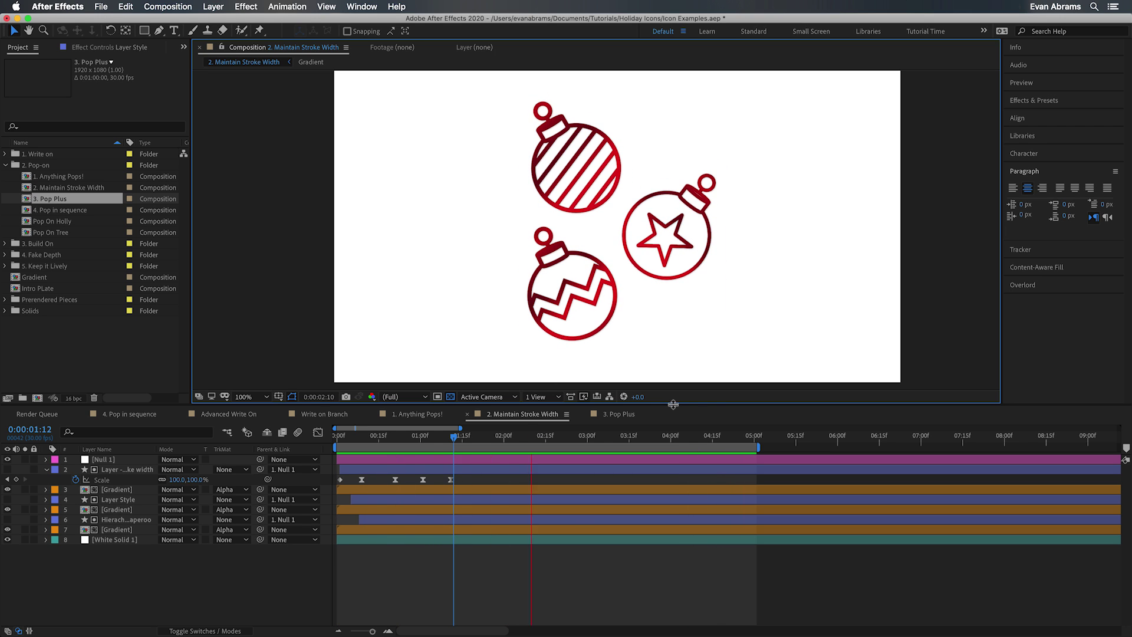
key(space)
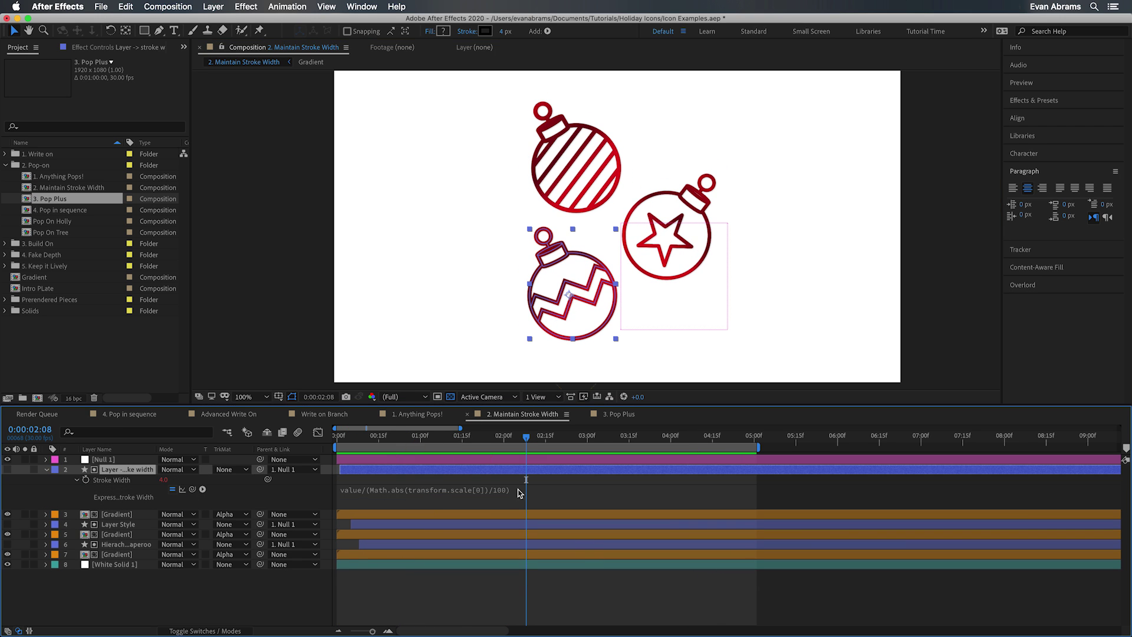
Step: Open the zigzag layer's Stroke Width expression, highlight transform.scale[0])/100, then collapse the layer
click(520, 492)
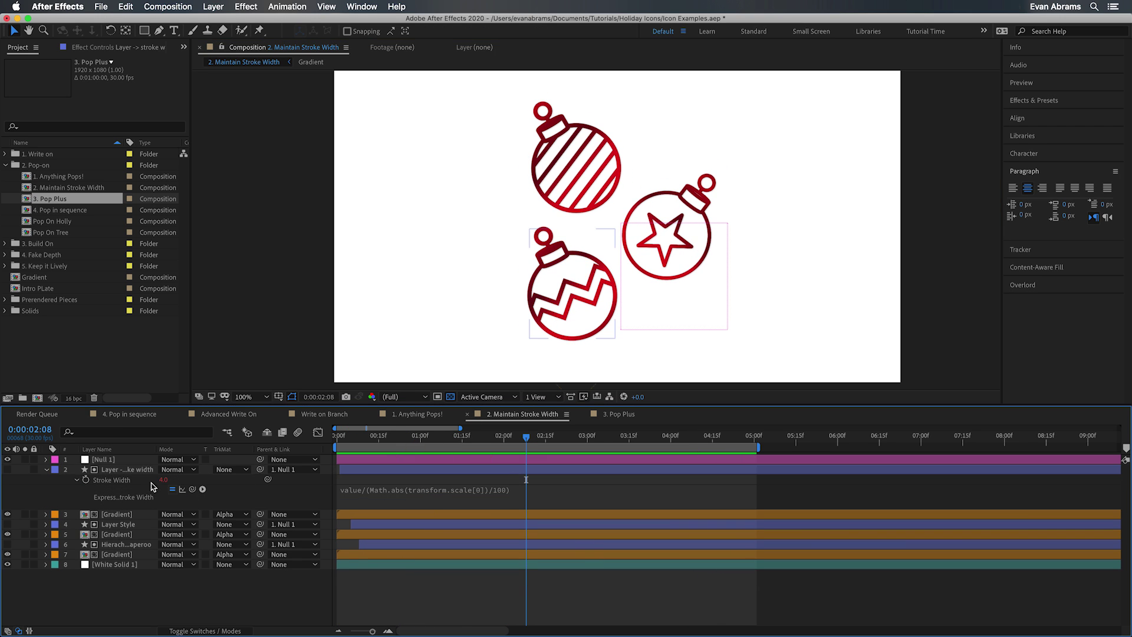
click(129, 480)
click(522, 496)
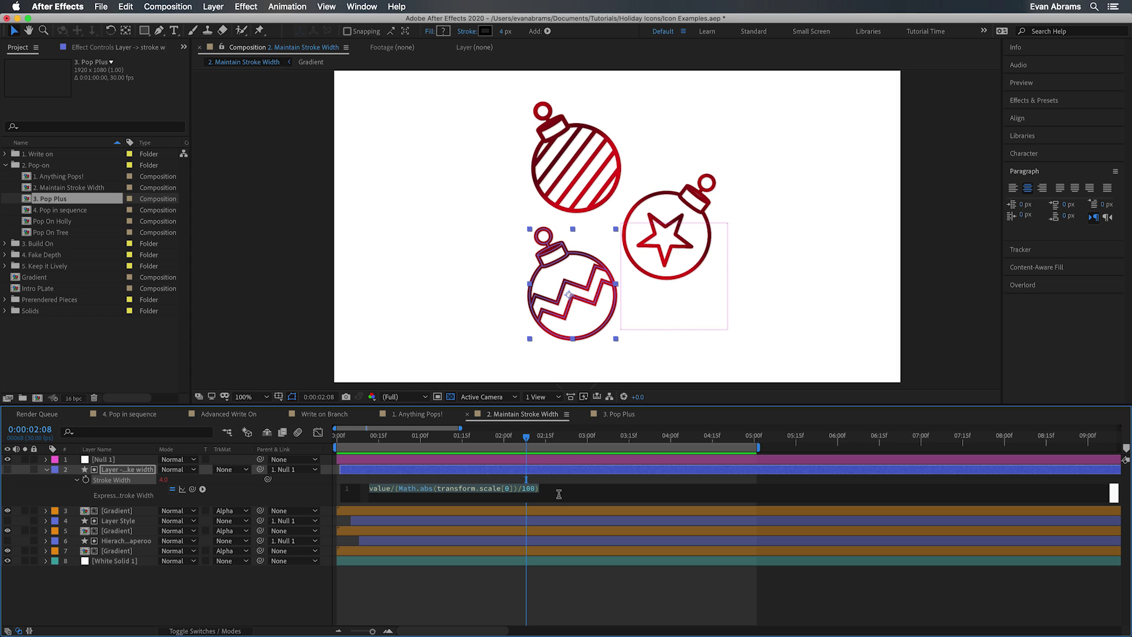
click(595, 490)
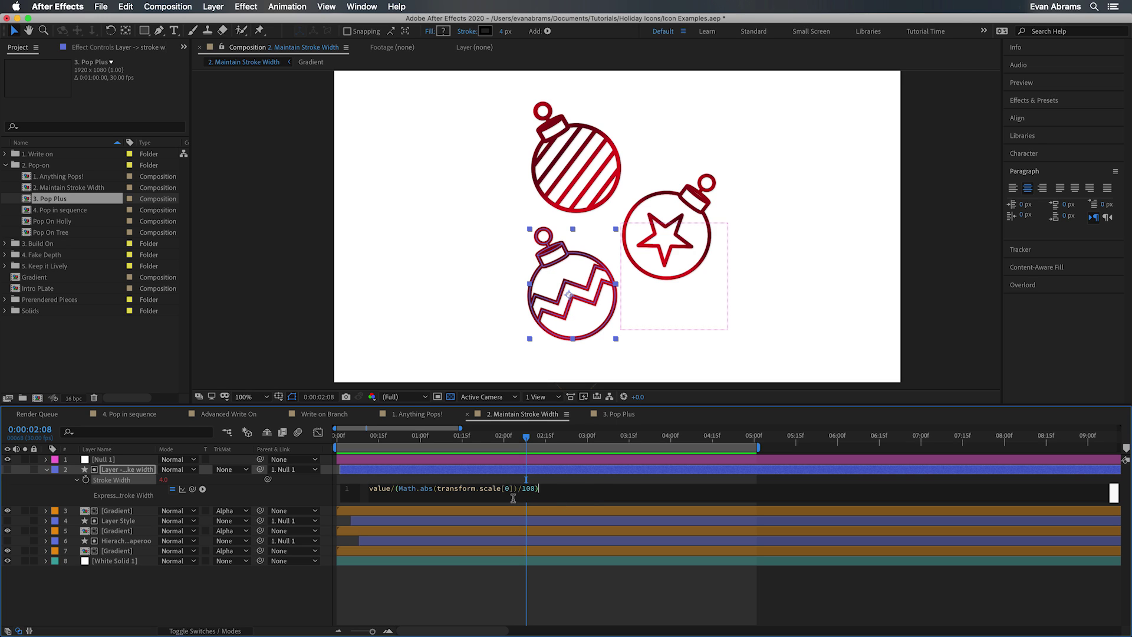
drag(438, 488, 522, 494)
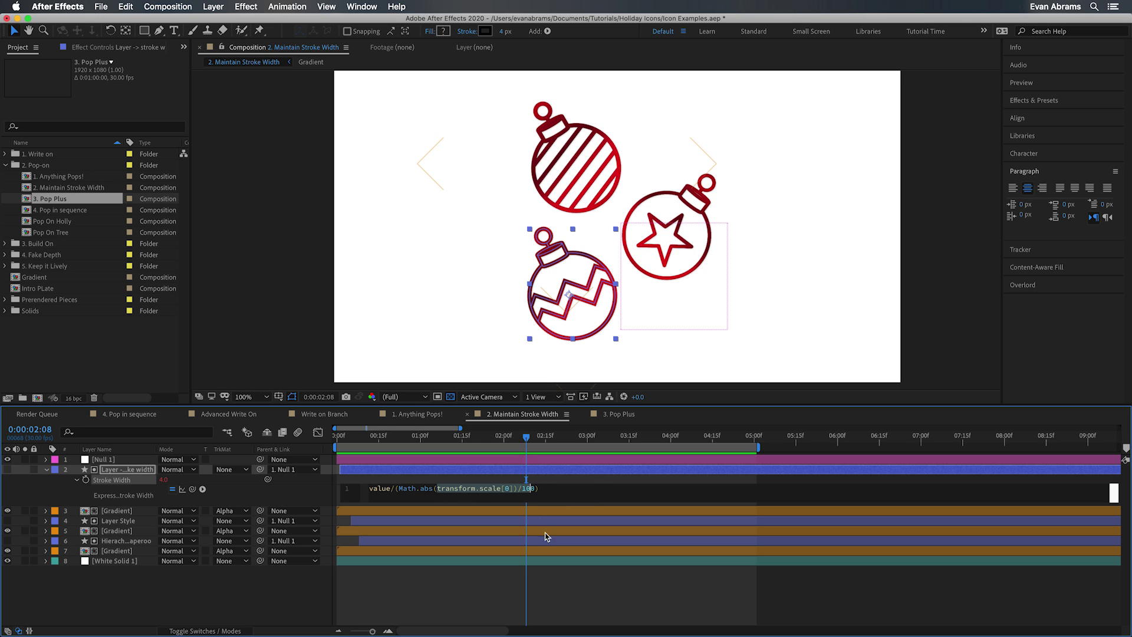
click(535, 489)
drag(534, 488, 437, 489)
click(469, 583)
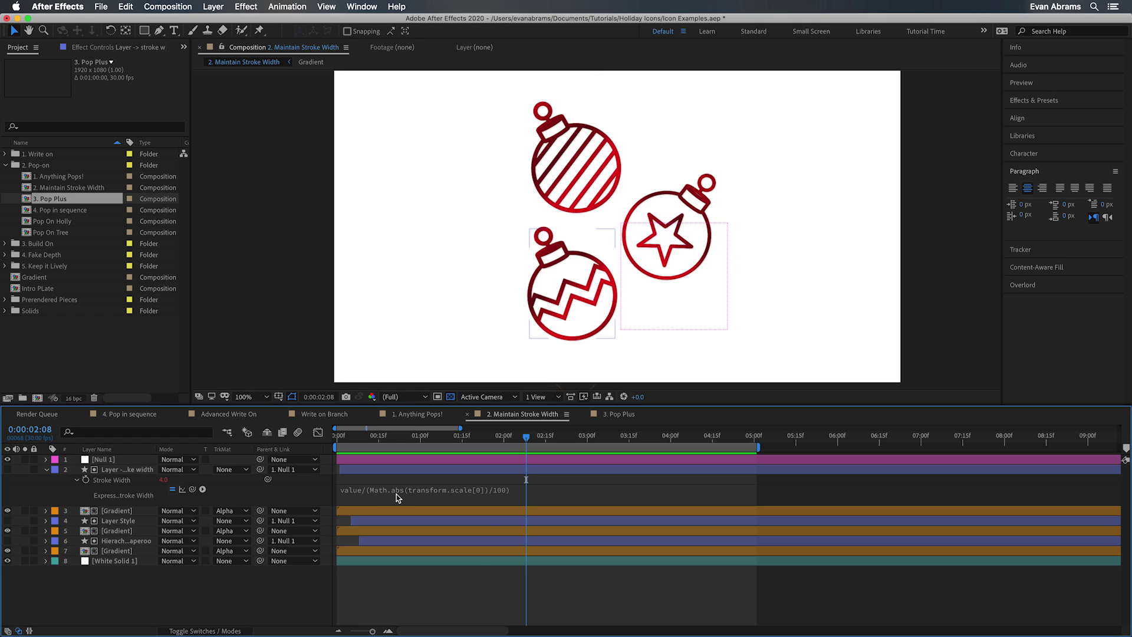
click(47, 469)
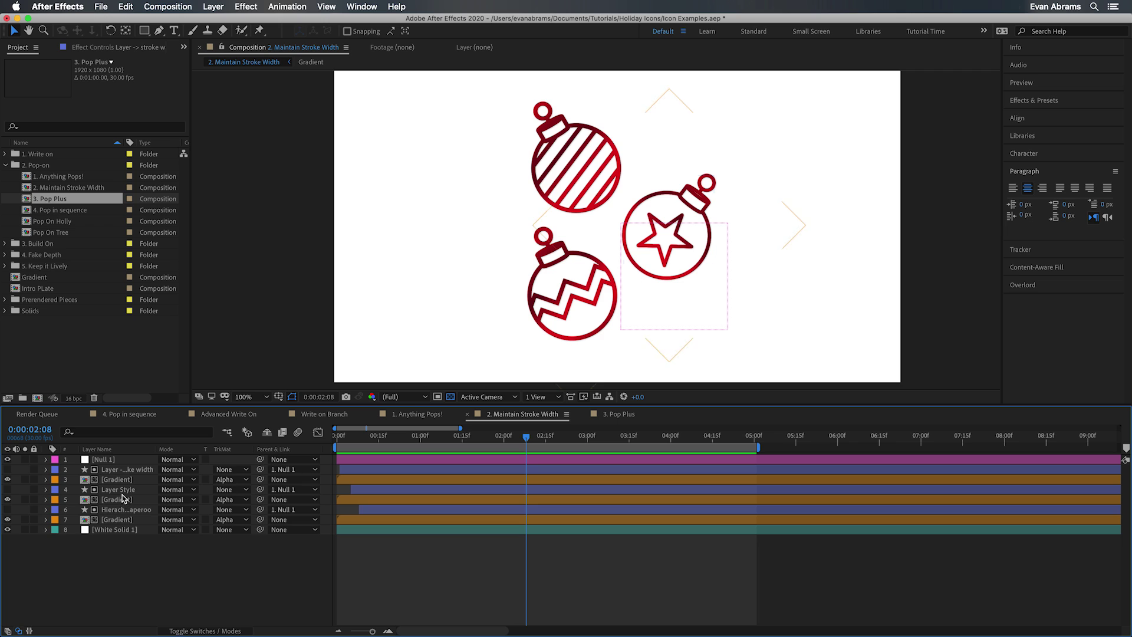
Step: Expand the striped ornament layer down to the Group of Groups transform's Scale keyframes
click(112, 511)
click(46, 509)
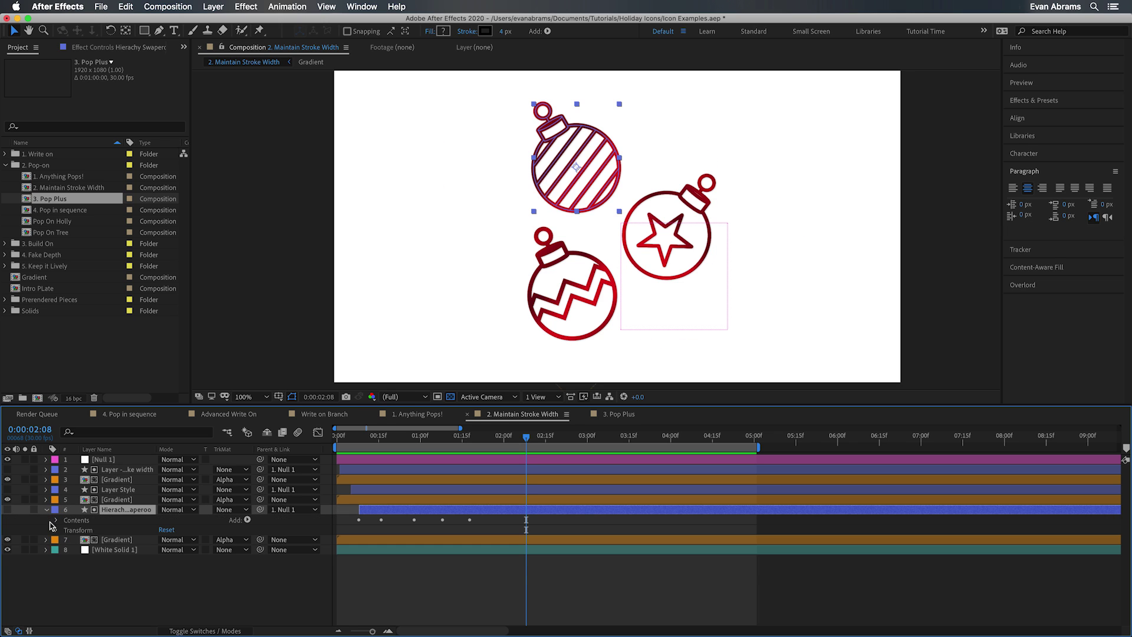
click(56, 520)
click(88, 531)
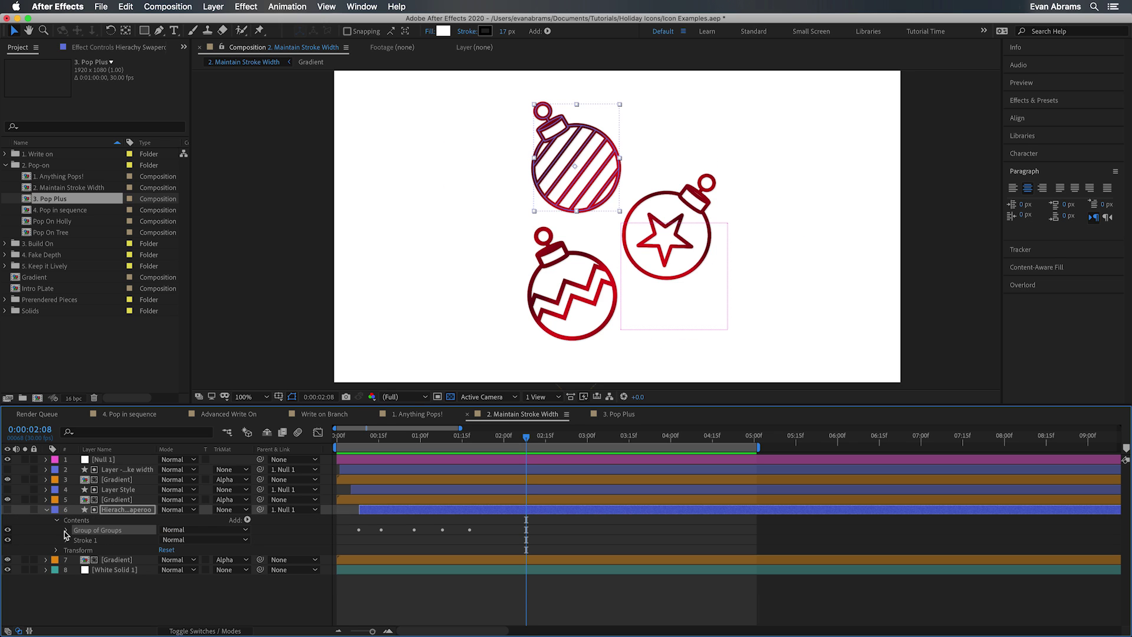
click(65, 530)
scroll(295, 530, down, 2)
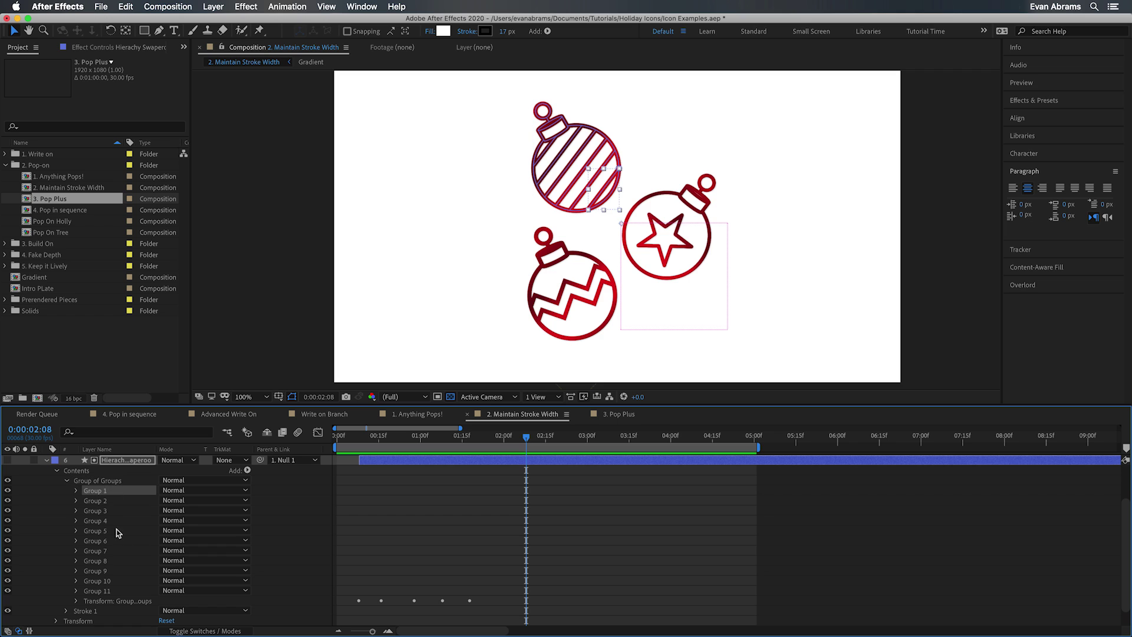
click(120, 601)
click(77, 600)
scroll(112, 565, down, 1)
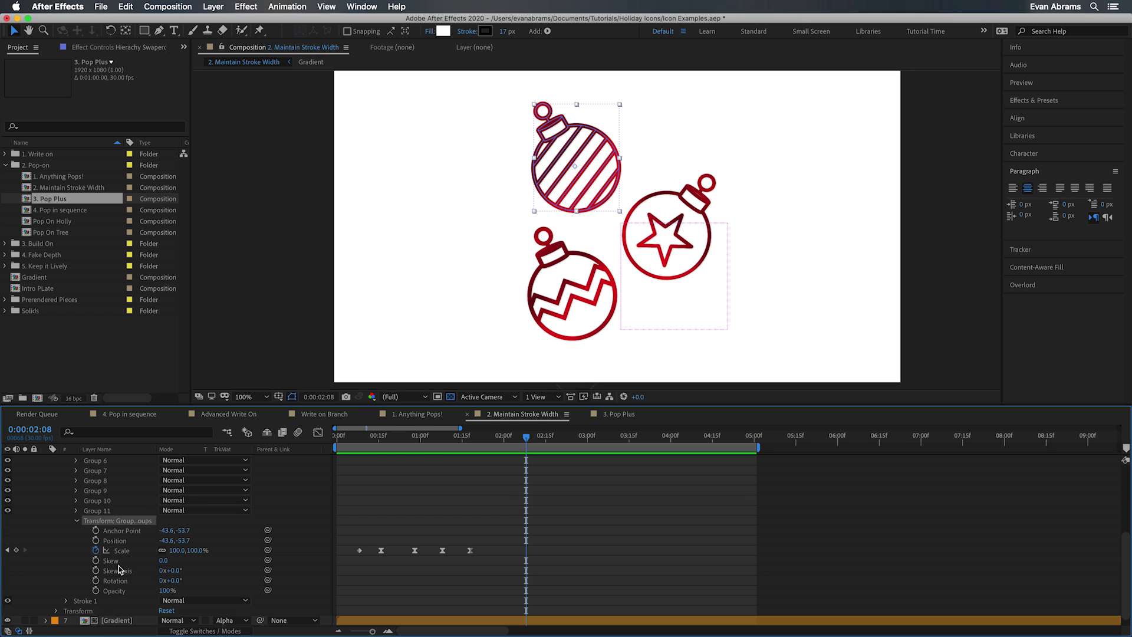
click(122, 551)
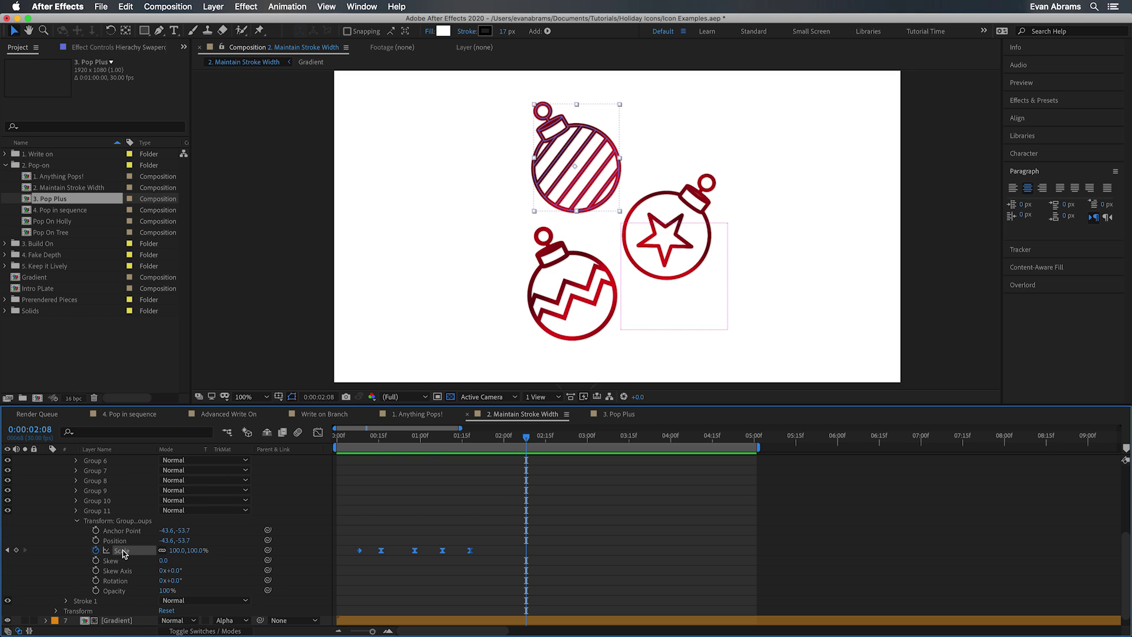
Step: Check the layer's own Transform and the shared Stroke 1, then collapse the Group of Groups
click(55, 611)
scroll(62, 613, down, 2)
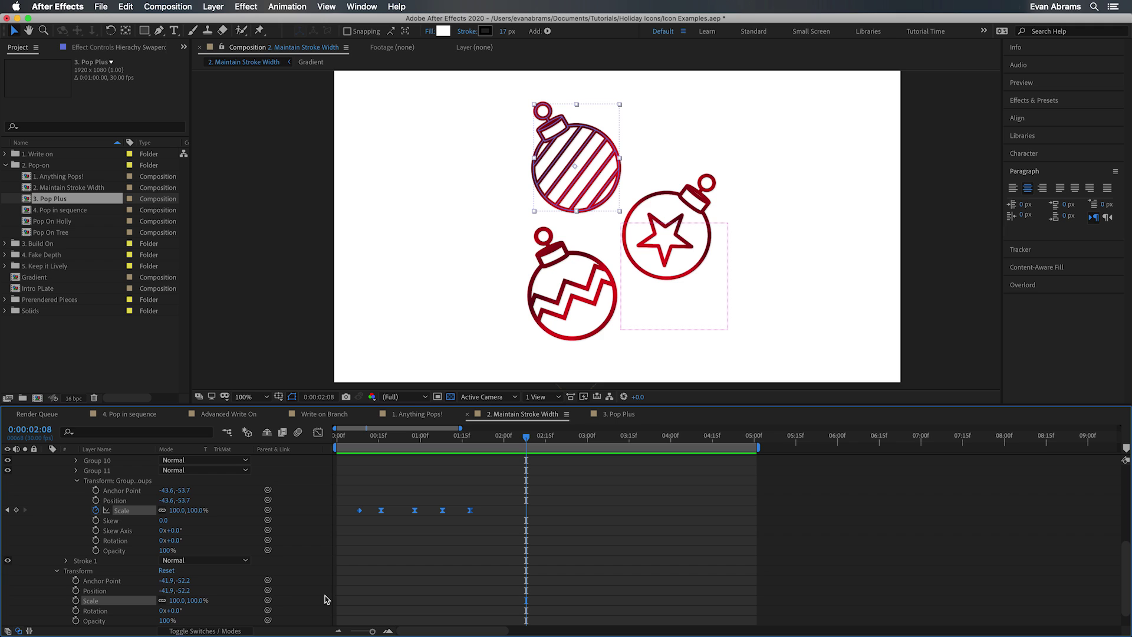
click(331, 552)
click(77, 480)
click(91, 540)
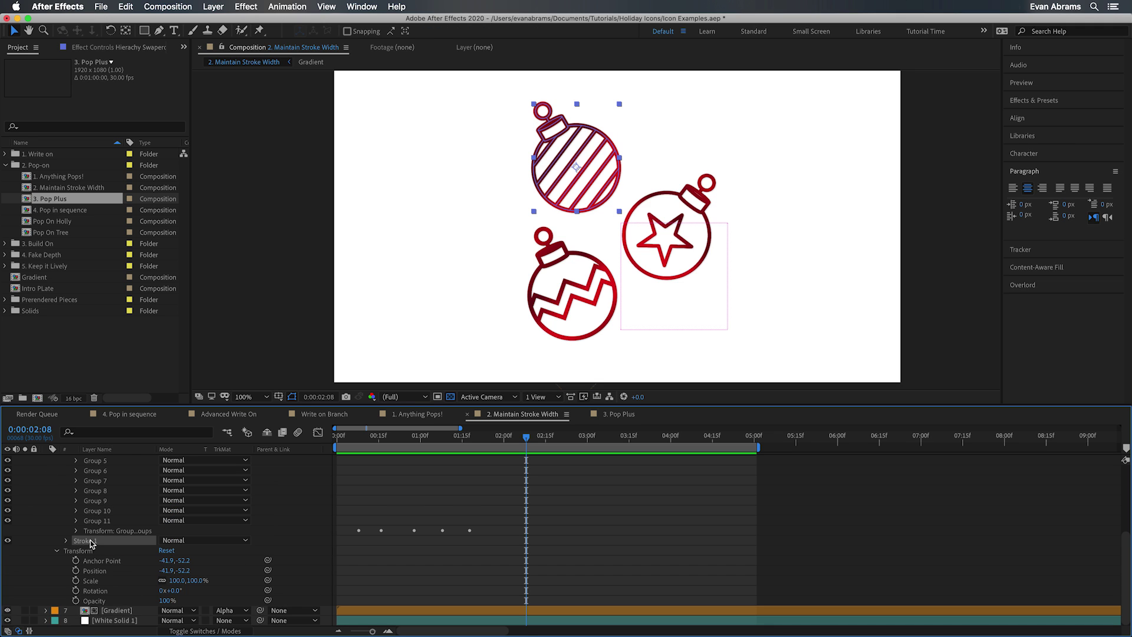
scroll(89, 533, up, 4)
click(66, 512)
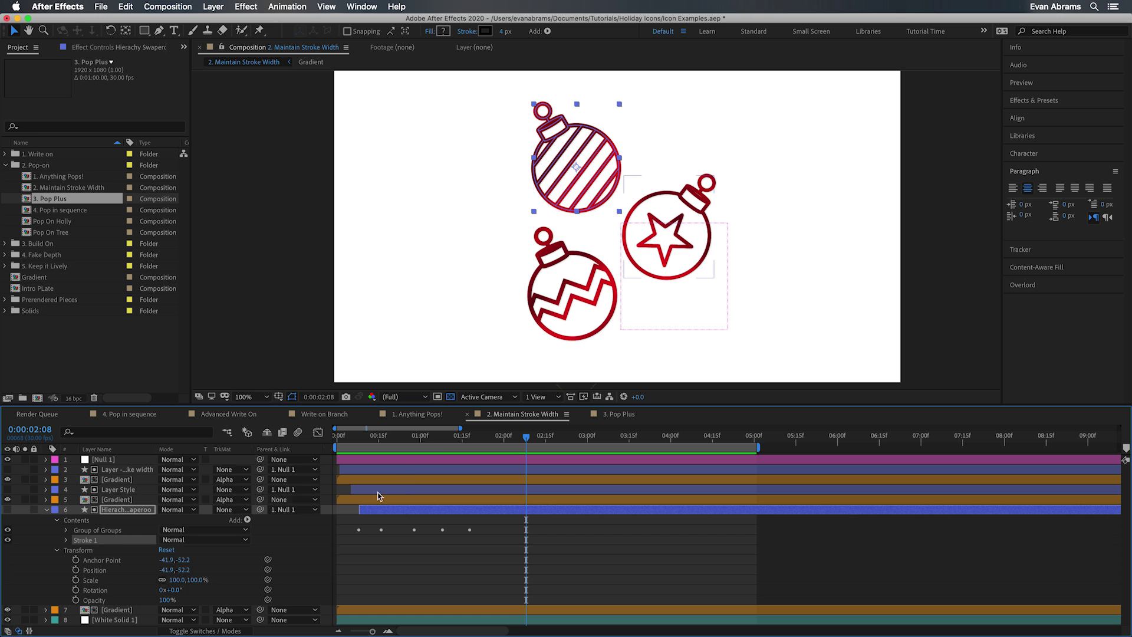
Step: Scrub back to about 1:28 to watch the striped ornament appear
drag(450, 437, 385, 447)
click(67, 501)
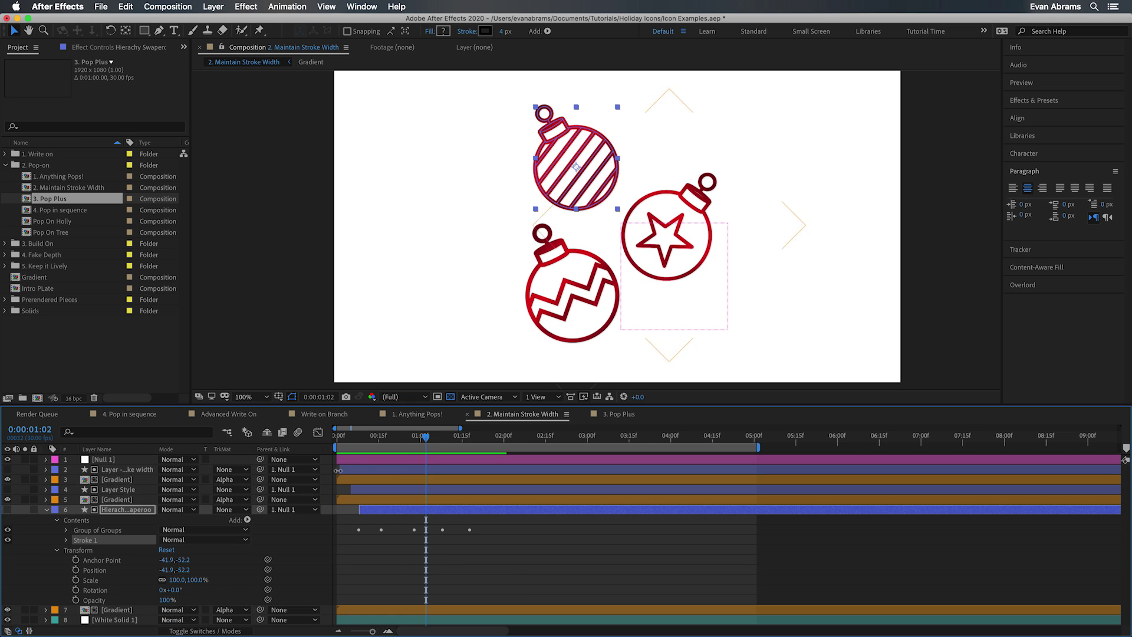
drag(425, 437, 448, 451)
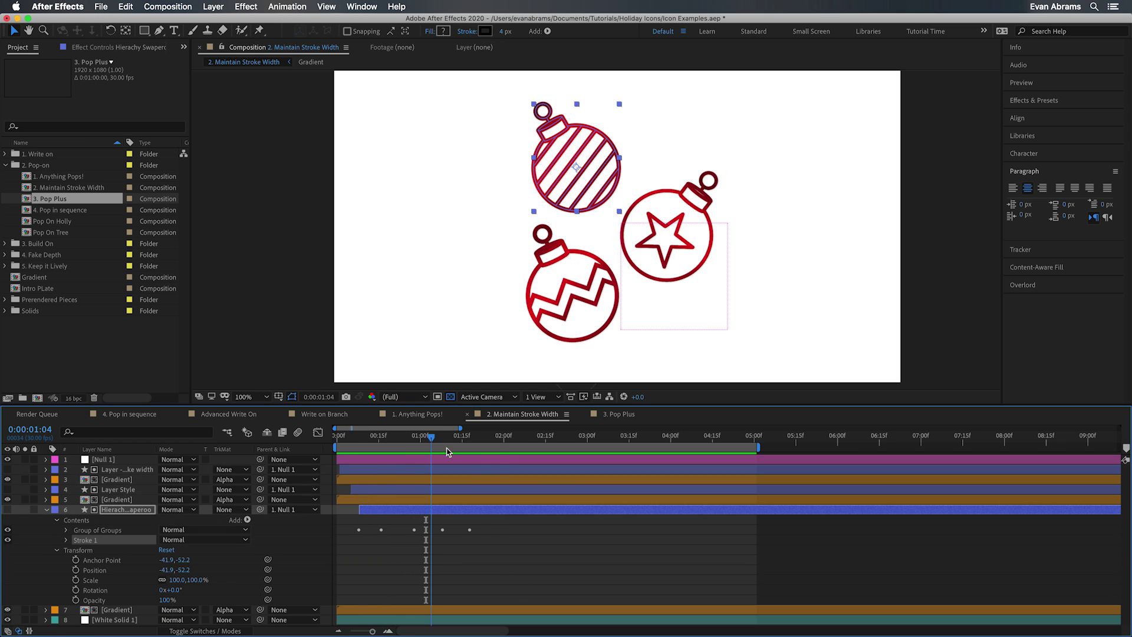
Step: Expand the star ornament's Layer Styles to show the Stroke style properties
click(46, 510)
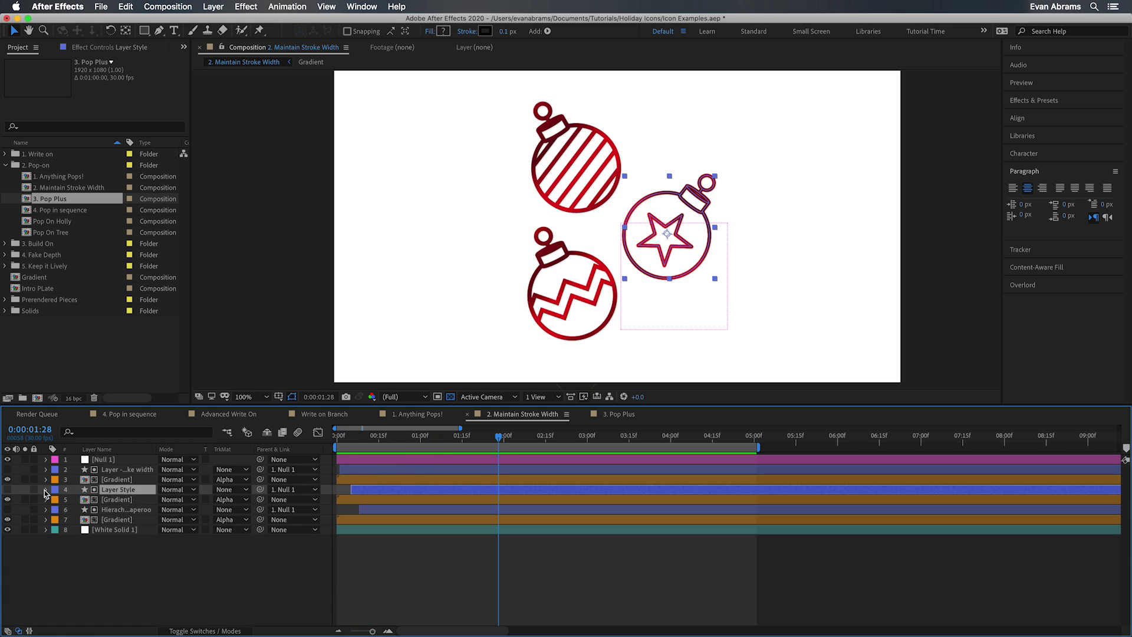
click(46, 491)
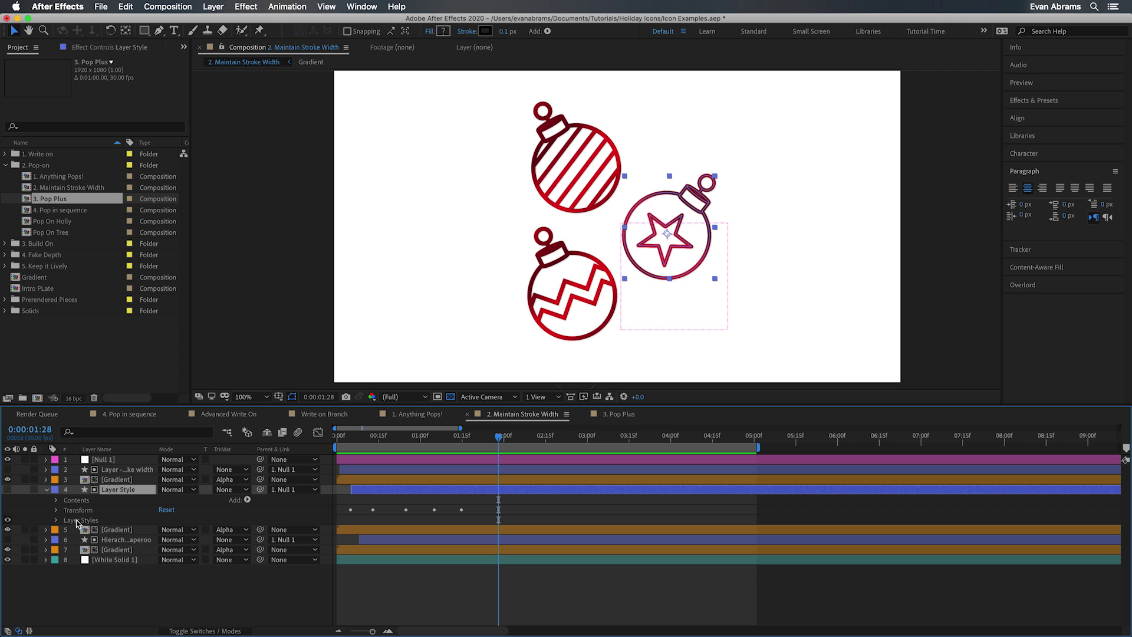
click(75, 521)
click(56, 520)
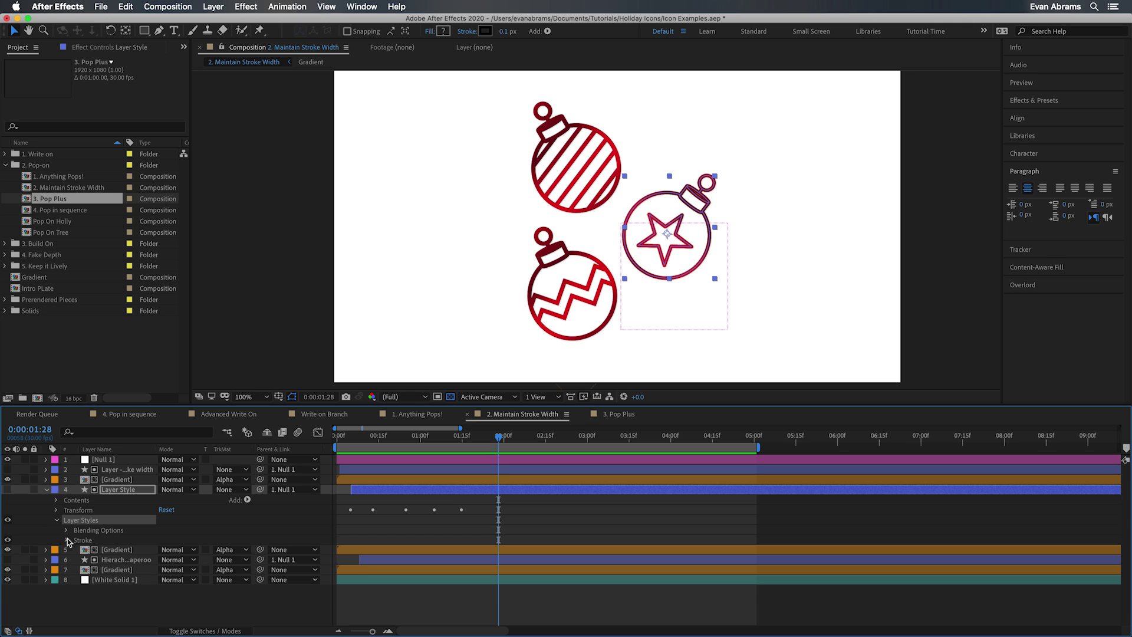
click(67, 539)
Step: Look through the Layer menu's Layer Styles commands without choosing one
click(213, 6)
mouse_move(215, 21)
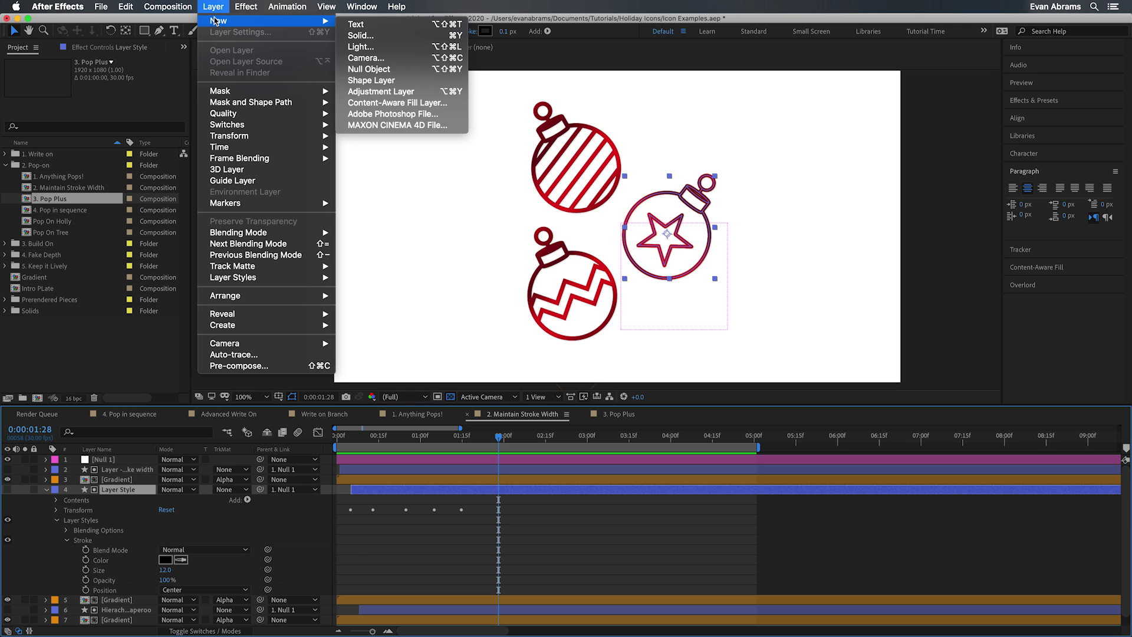
mouse_move(259, 280)
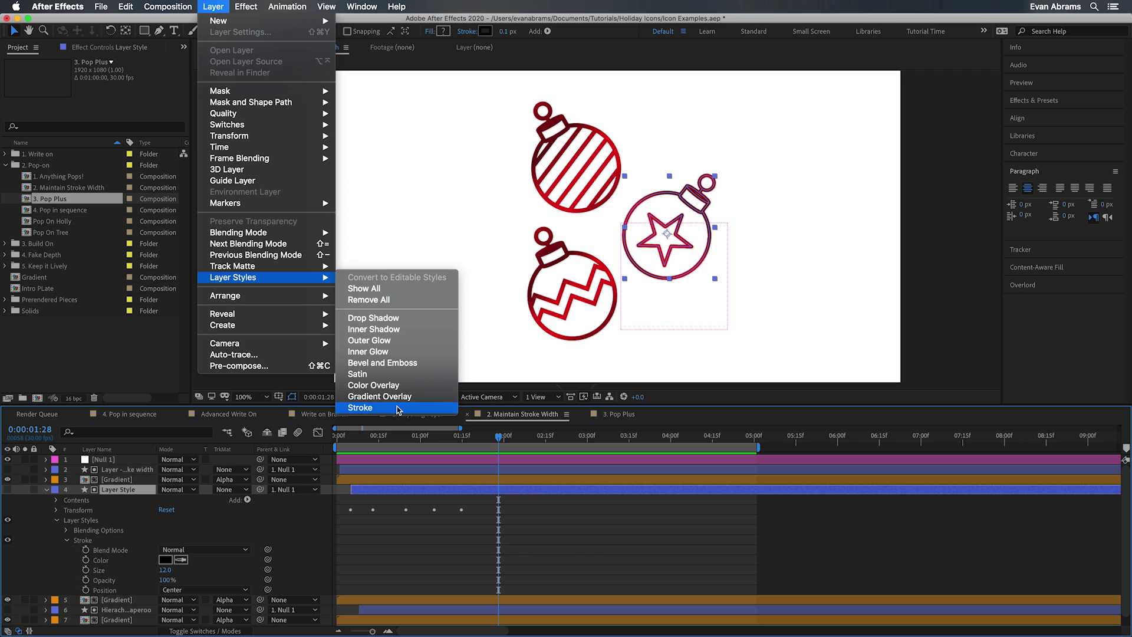
click(581, 535)
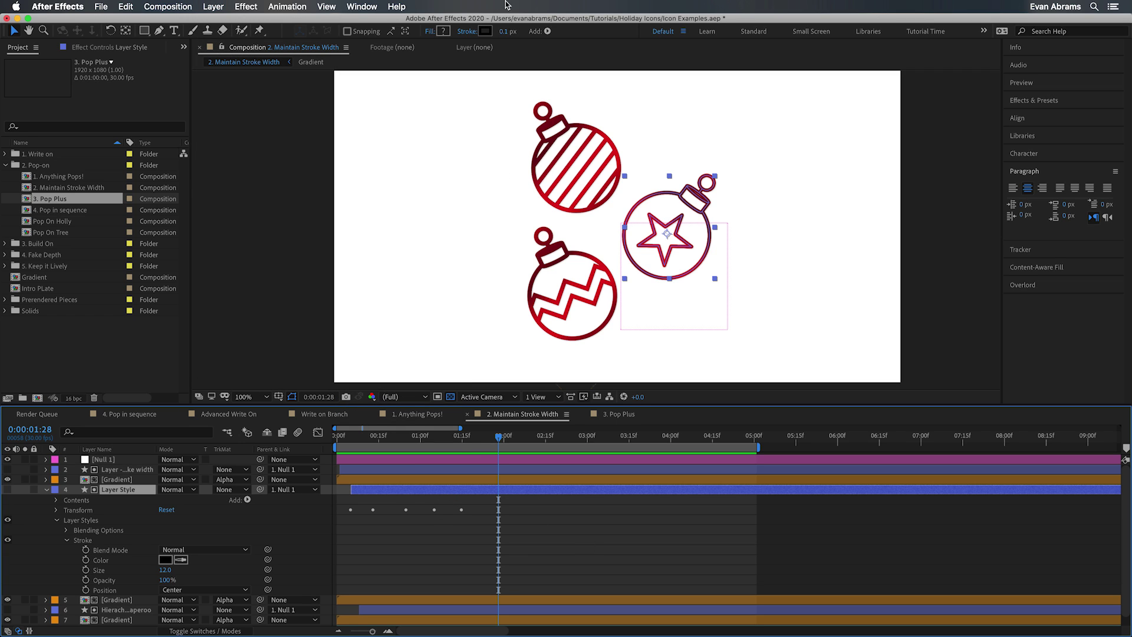
click(505, 32)
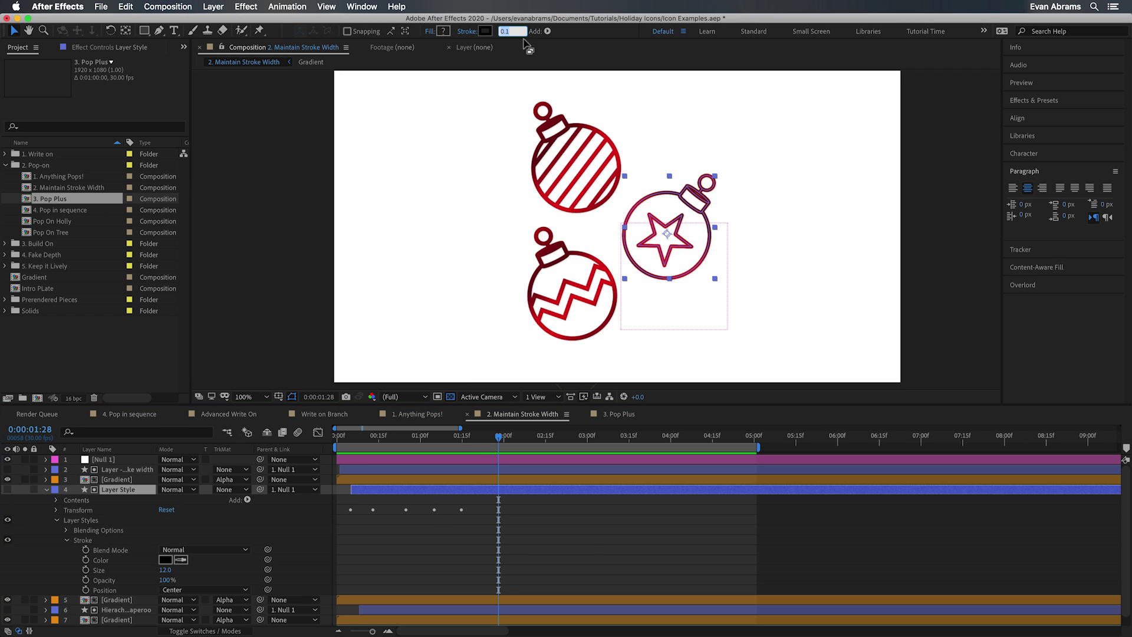
click(495, 538)
Step: Turn the Stroke style off and back on to compare, then show every layer's Scale
click(8, 541)
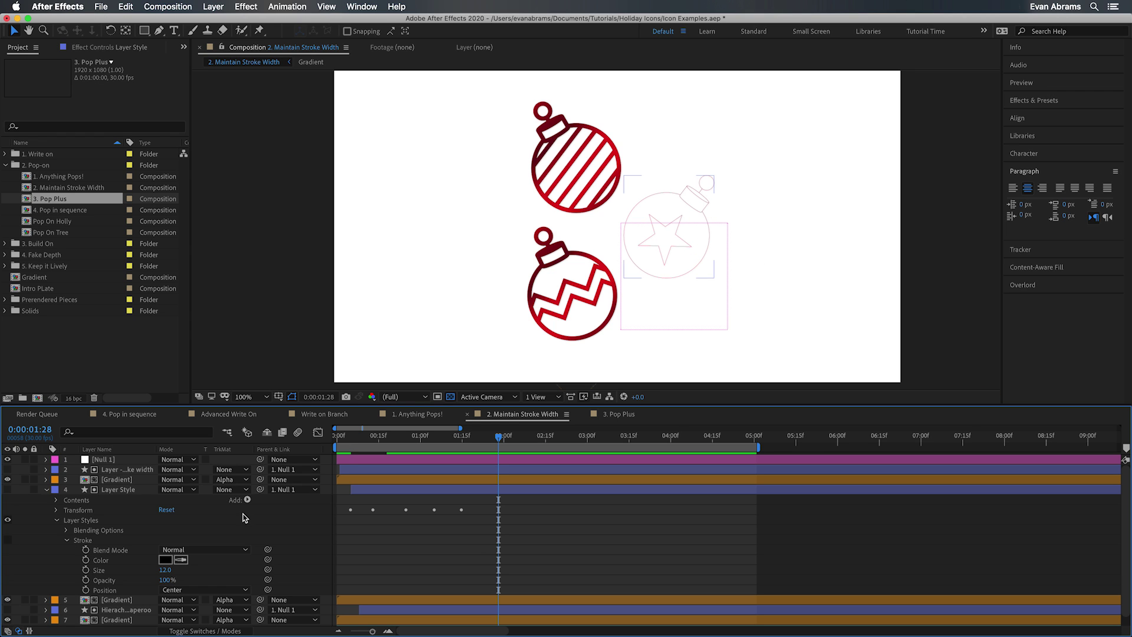
scroll(709, 204, up, 2)
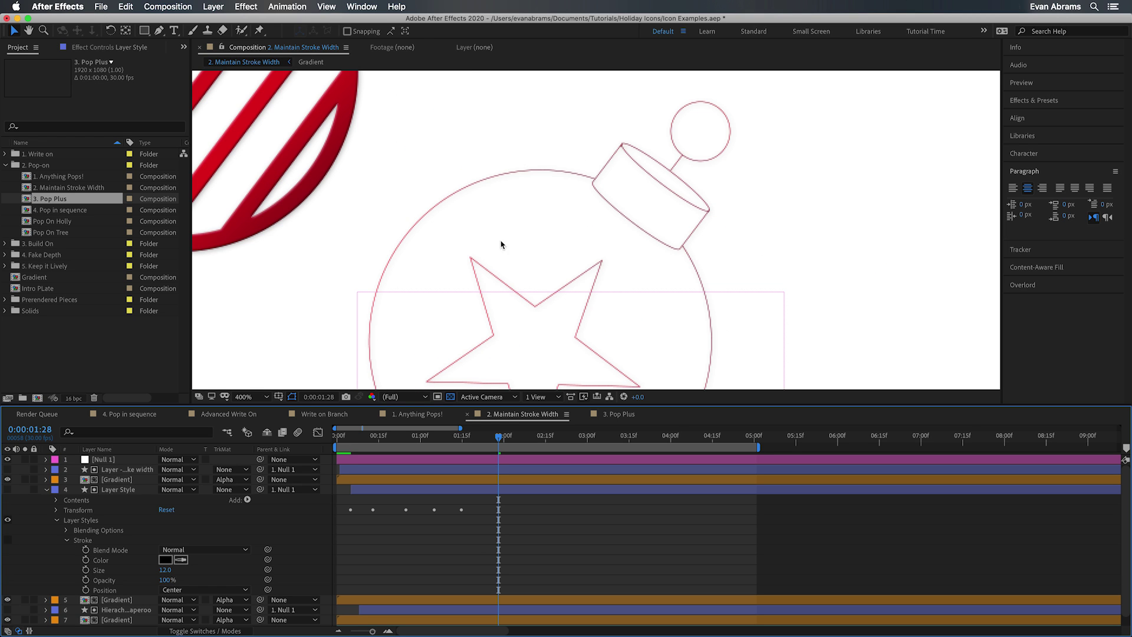
scroll(530, 260, down, 2)
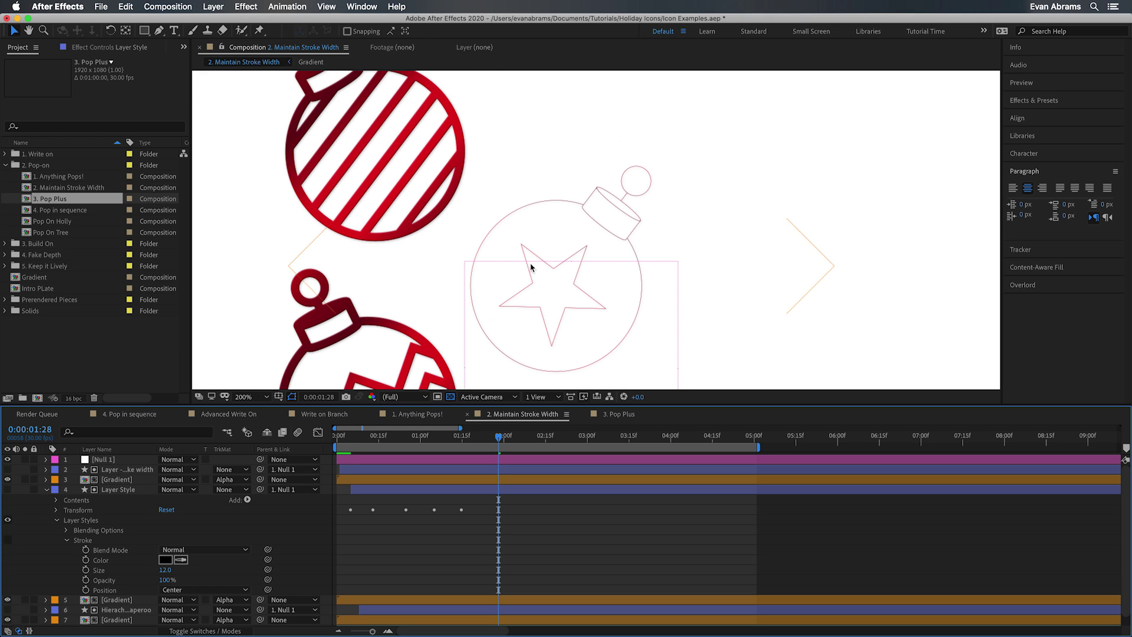
click(7, 540)
key(s)
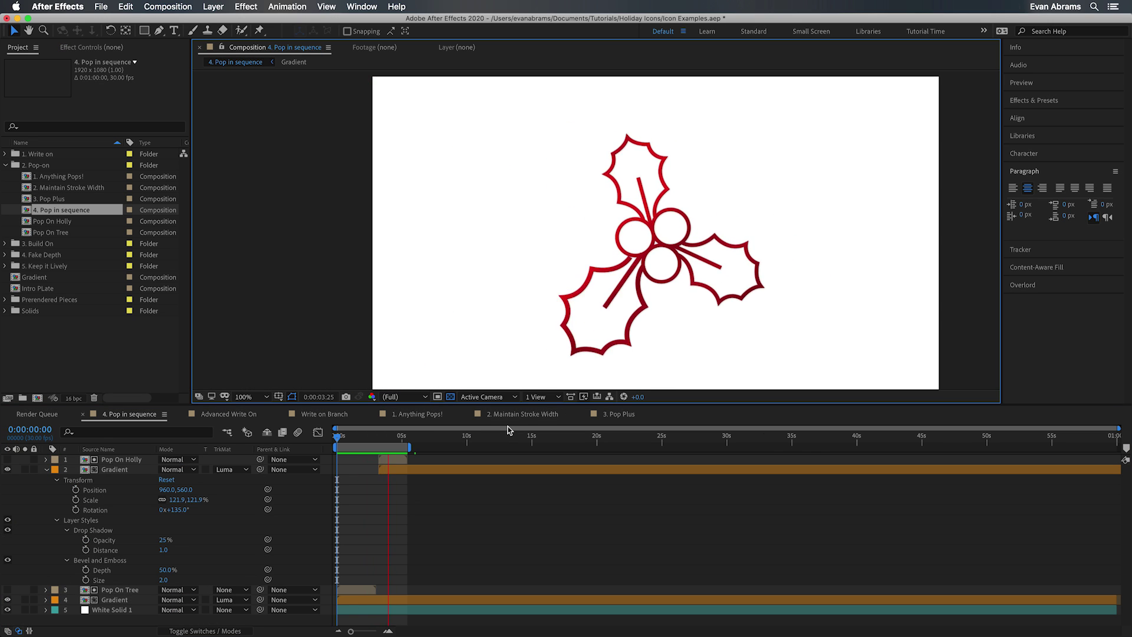
Step: Open the Pop On Tree precomp, reveal its keyframes, and preview the tree and star popping in
double_click(366, 587)
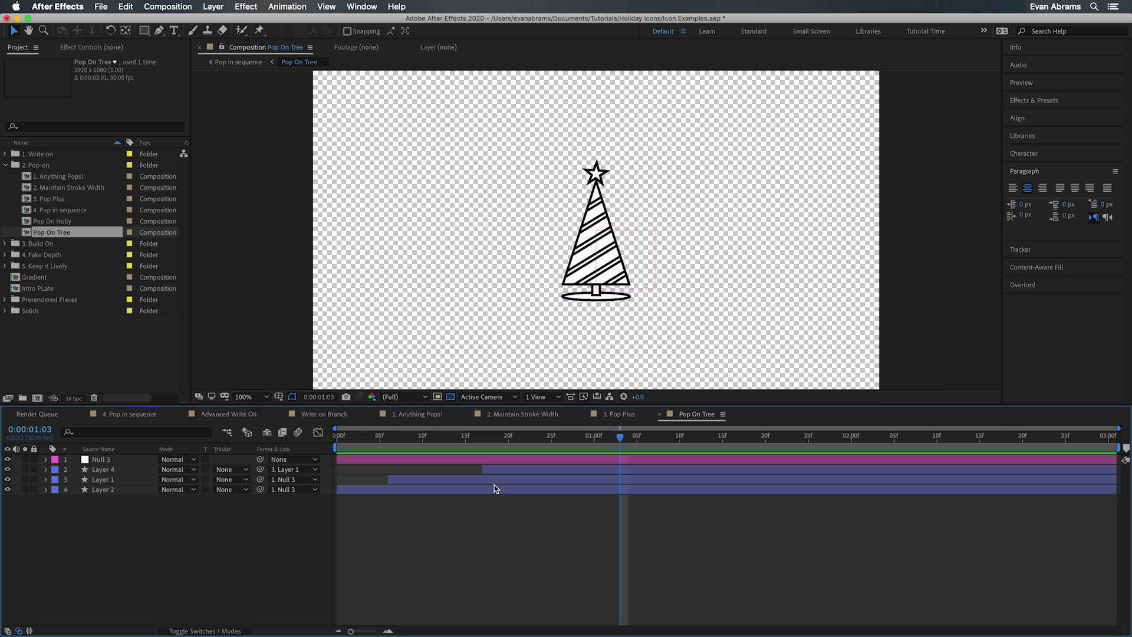
key(u)
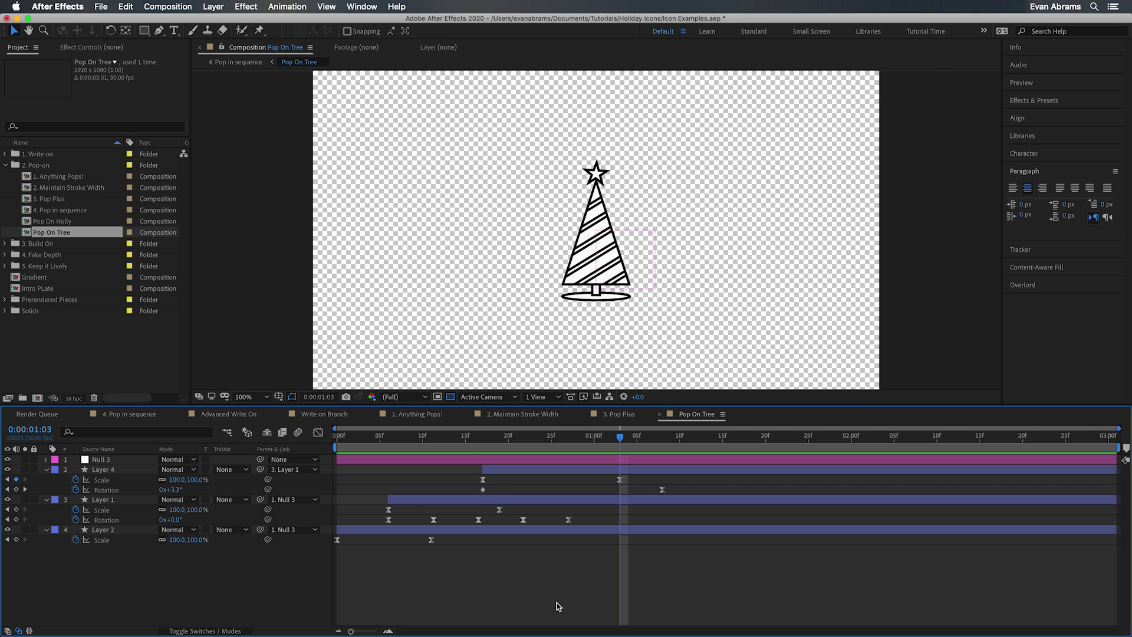
key(Home)
key(space)
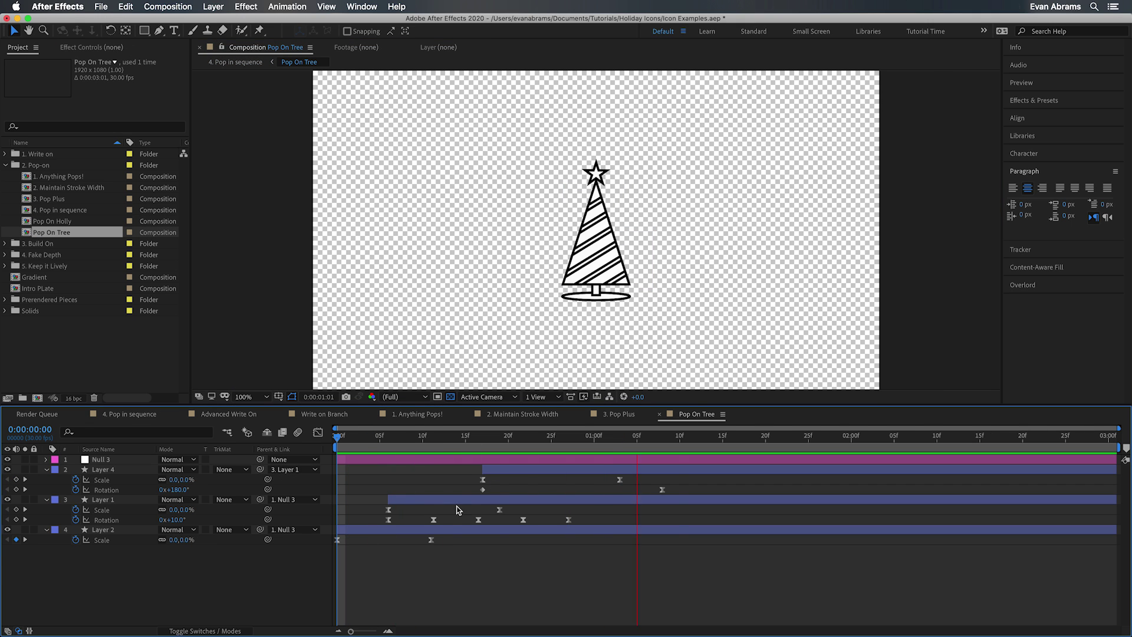
click(447, 533)
click(509, 500)
click(530, 469)
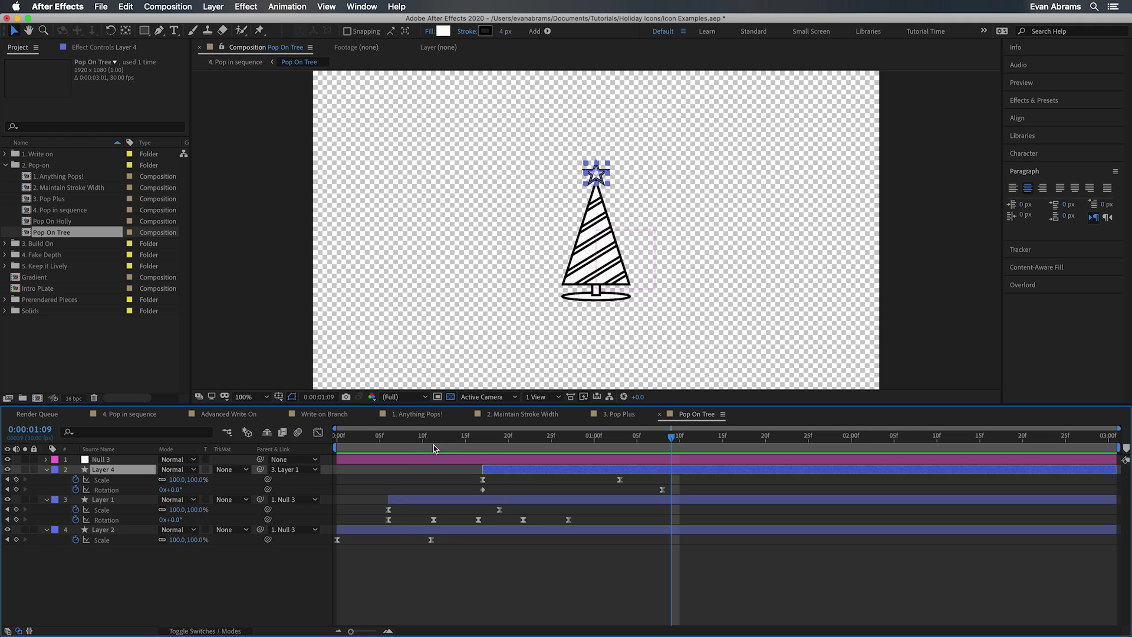
drag(340, 439, 688, 491)
click(462, 588)
Step: Go up to 4. Pop in sequence and review Pop On Holly's leaf pop-in keyframes
key(Tab)
click(499, 483)
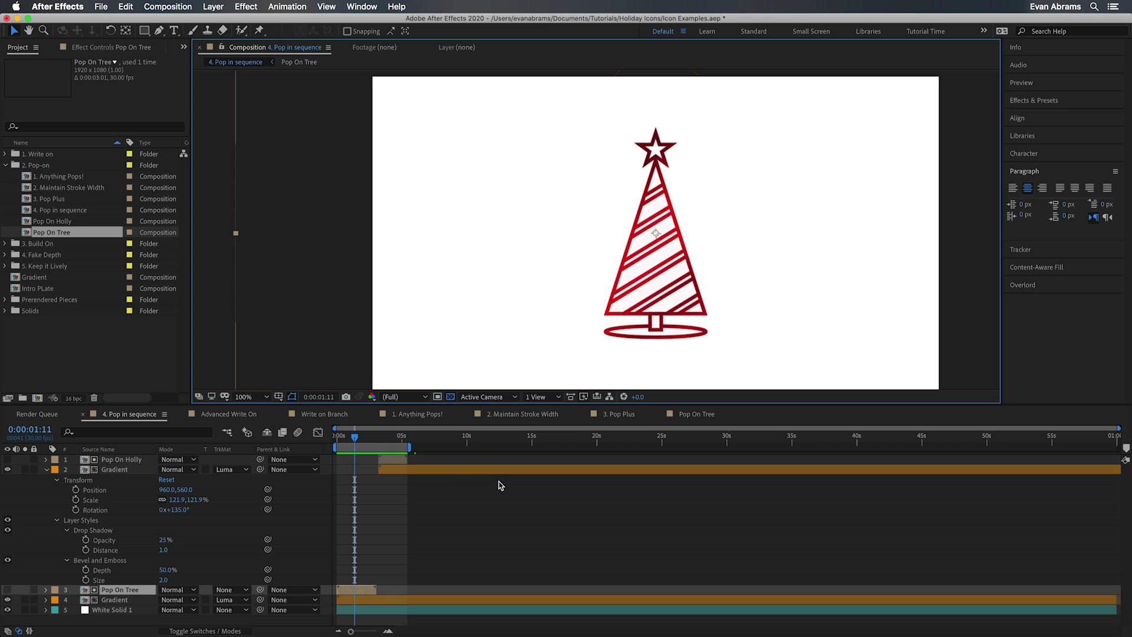
double_click(399, 458)
drag(374, 436, 596, 441)
drag(613, 484, 989, 506)
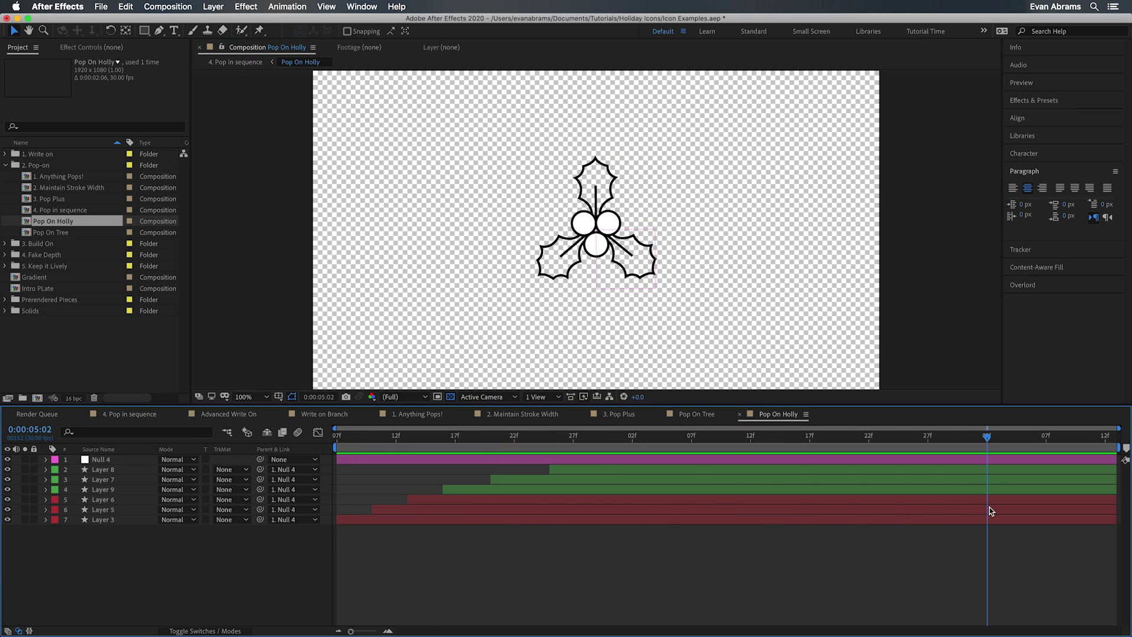
key(u)
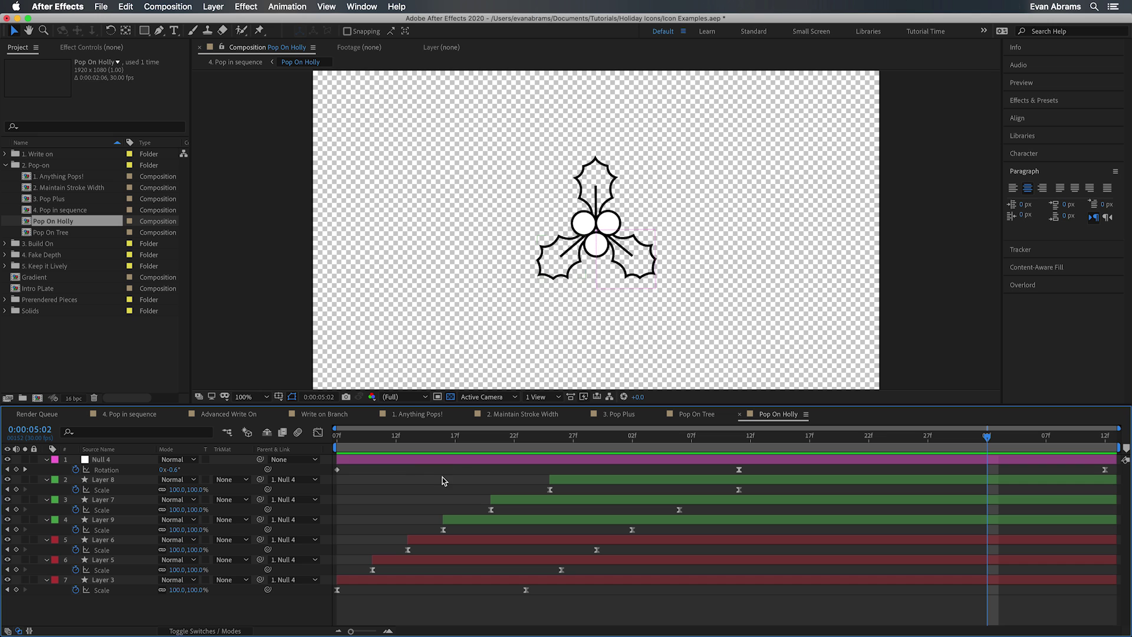
key(space)
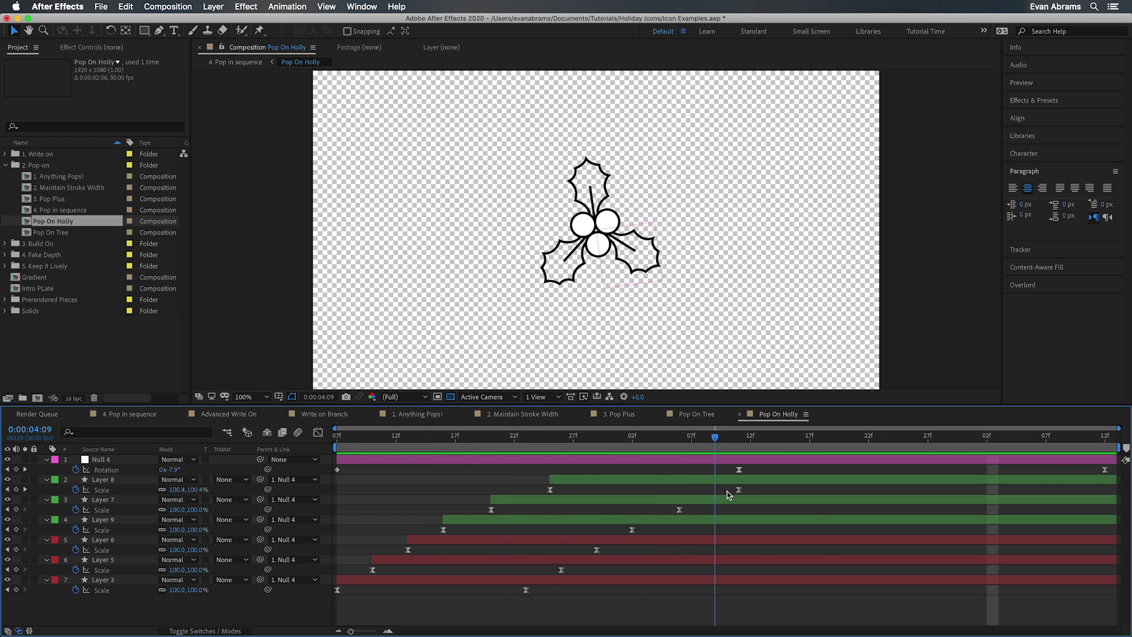
Step: Return to 4. Pop in sequence and open the 3. Pop Plus composition
key(Tab)
click(684, 488)
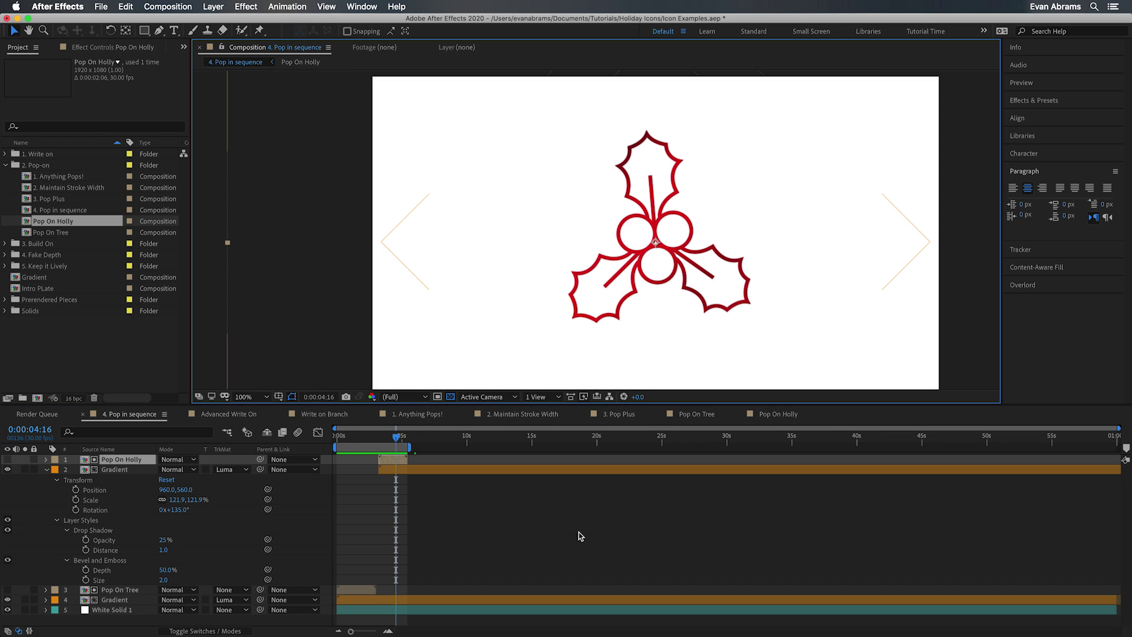
click(368, 516)
double_click(56, 199)
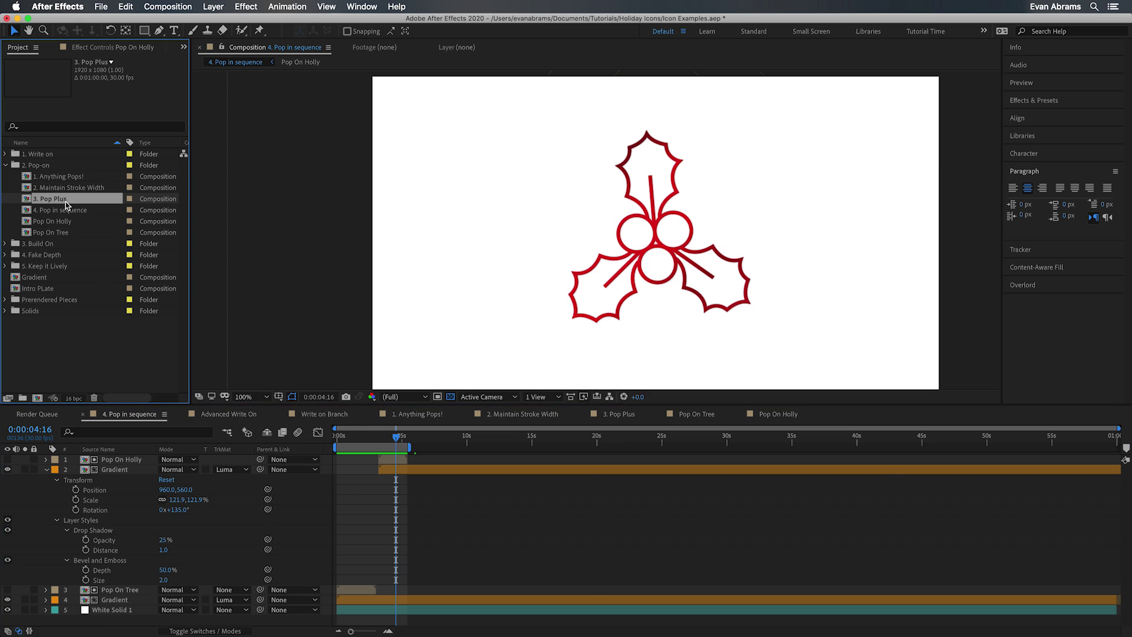
Step: Frame the candy and preview its pop animation, stopping at frame 14
scroll(540, 271, up, 1)
drag(540, 270, 563, 203)
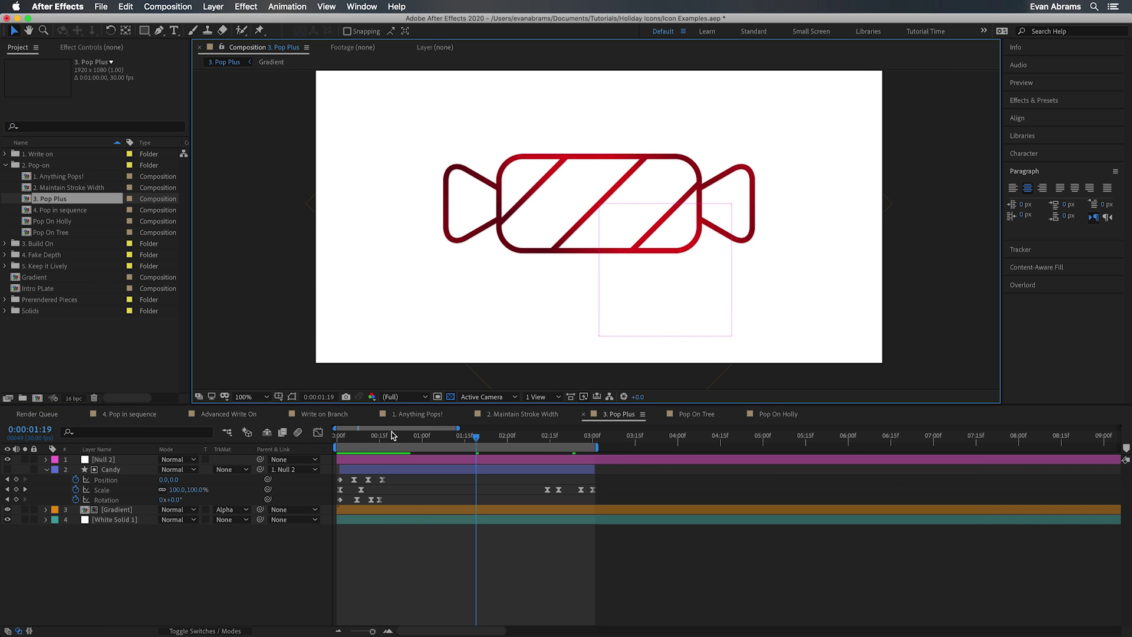
drag(386, 437, 313, 460)
key(space)
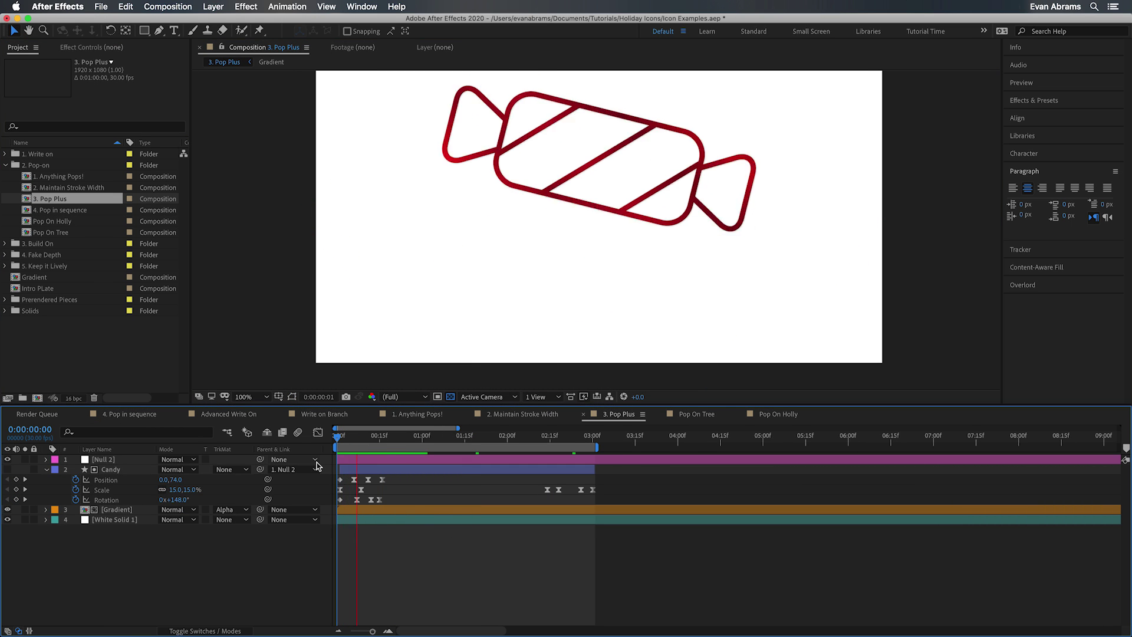
key(space)
drag(499, 239, 489, 269)
scroll(501, 270, down, 1)
key(space)
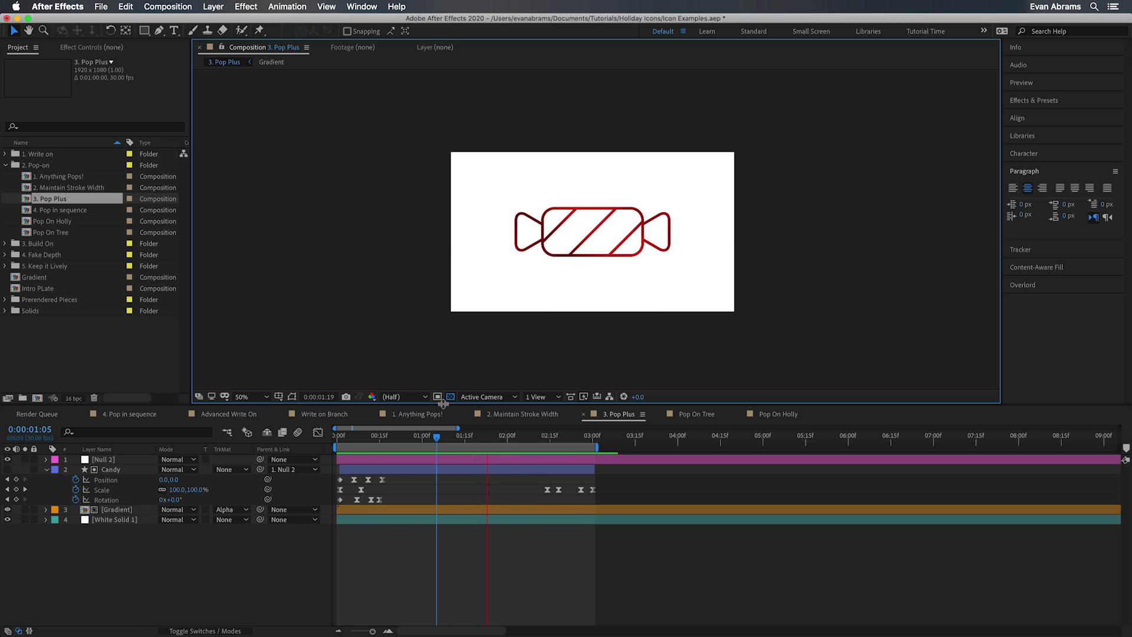
key(space)
Step: Show Candy's Position keyframes in the Graph Editor as a zoomed-in value graph
drag(108, 501, 111, 480)
click(476, 555)
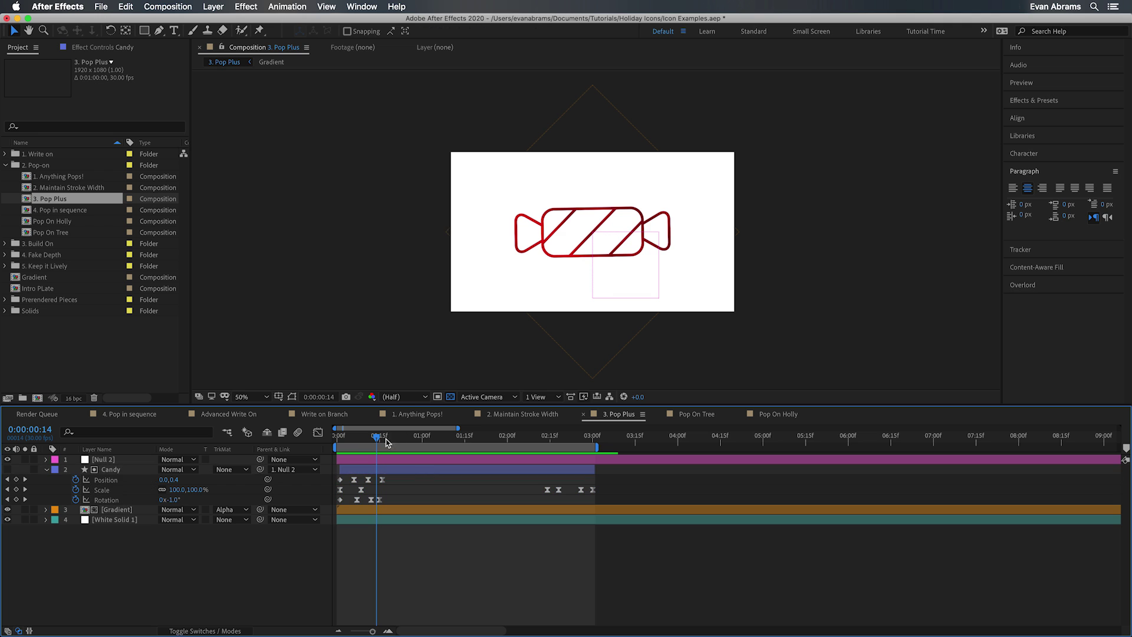
click(110, 480)
key(shift+F3)
key(equal)
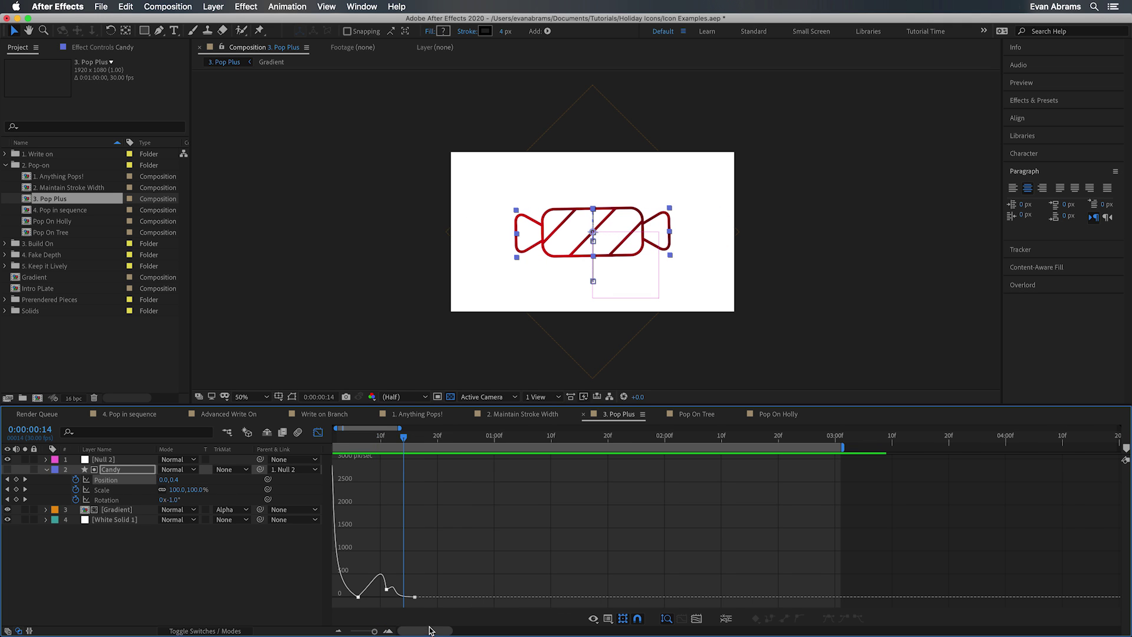
drag(430, 631, 403, 628)
click(608, 619)
click(629, 522)
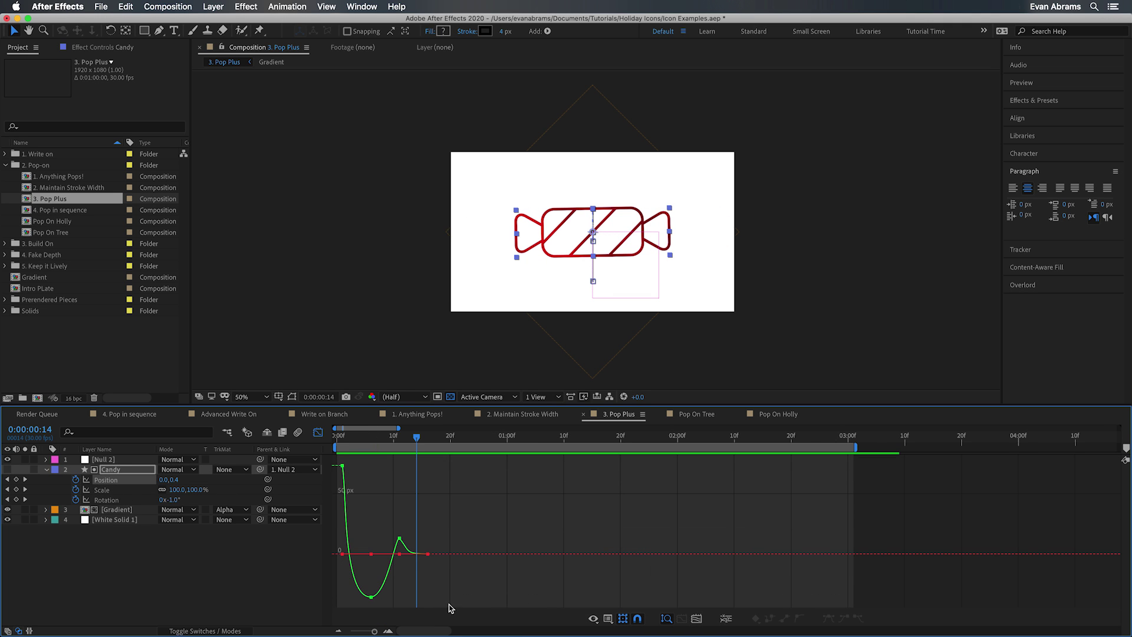
key(equal)
drag(419, 631, 379, 633)
Step: Scrub the candy animation while viewing the Scale and then Rotation value curves
drag(348, 439, 518, 460)
click(136, 491)
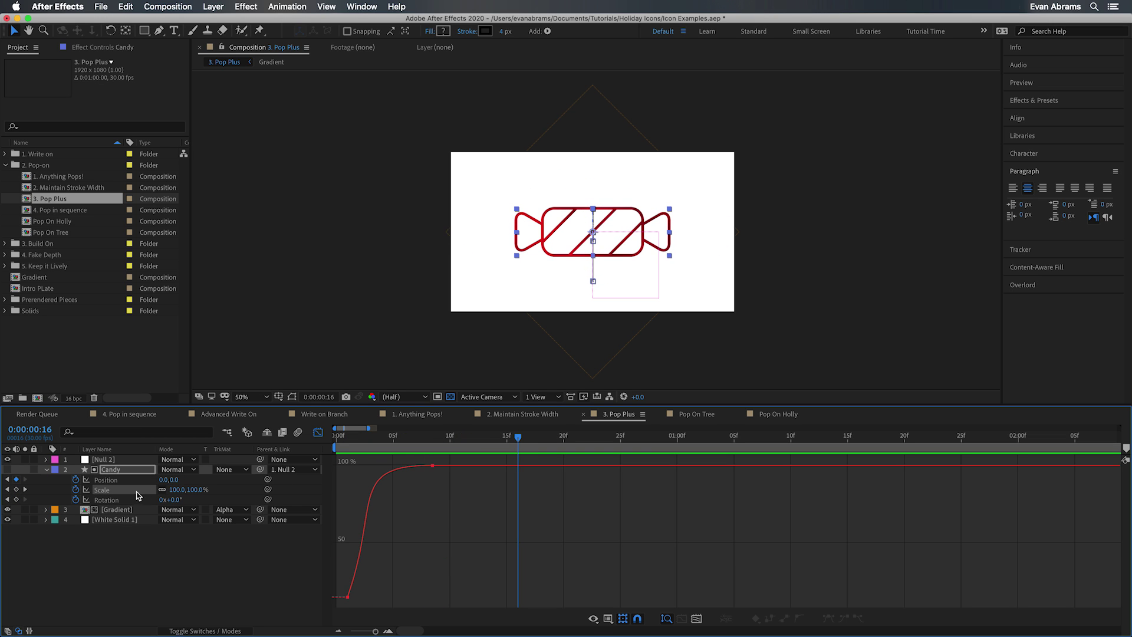
drag(344, 438, 463, 458)
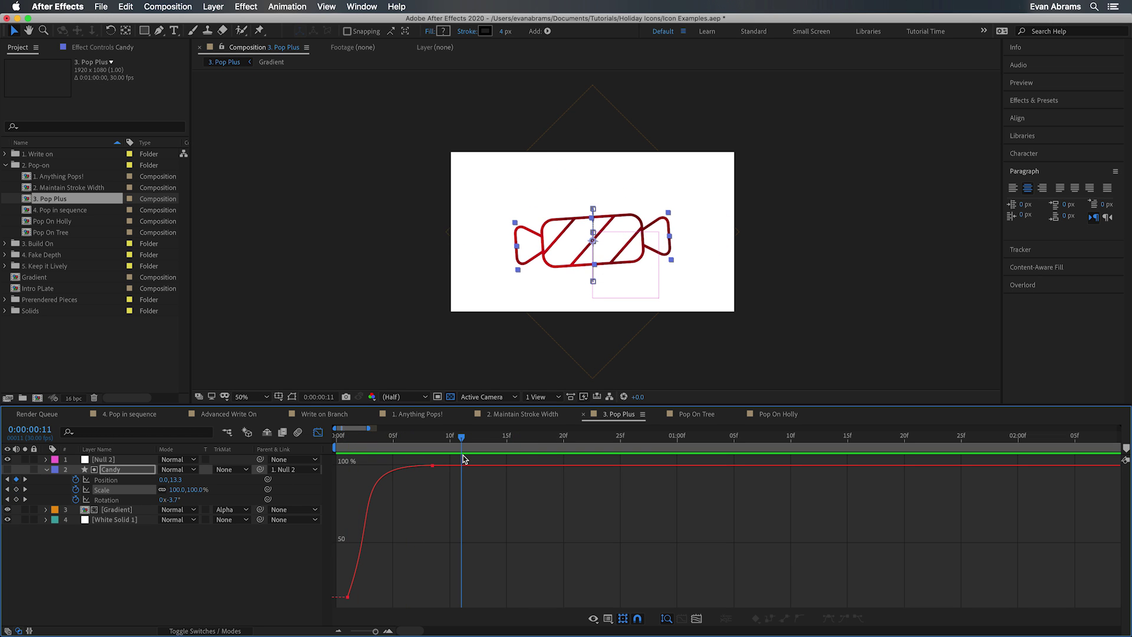
click(148, 499)
drag(380, 438, 521, 514)
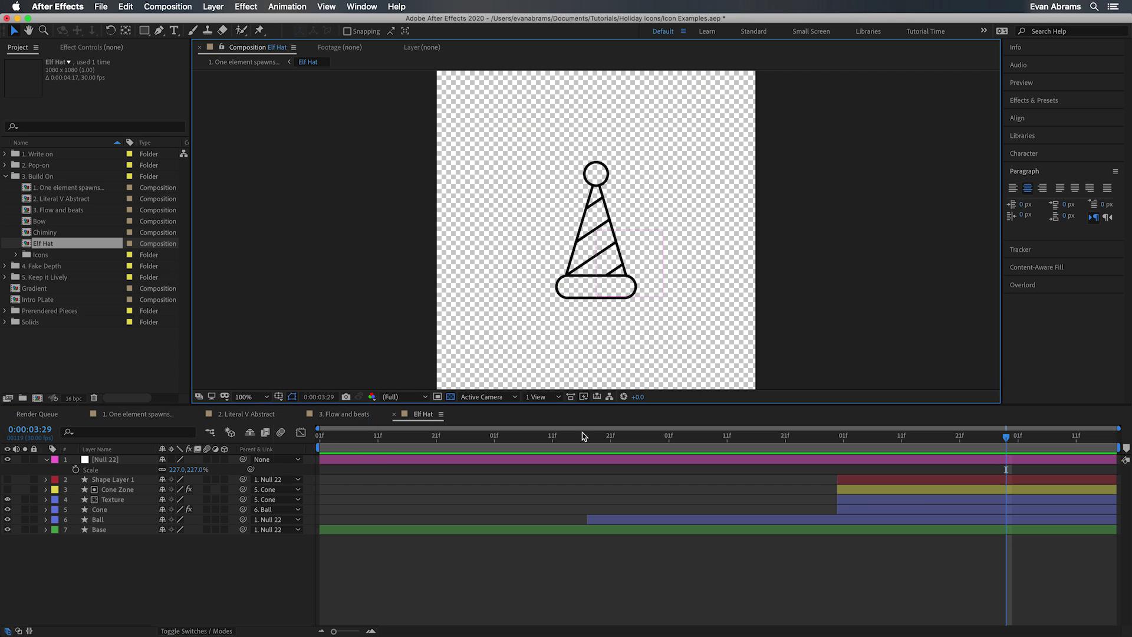
Step: Select the hat's Base and Ball layers and scrub the build-on to 0:00:02:09
click(95, 529)
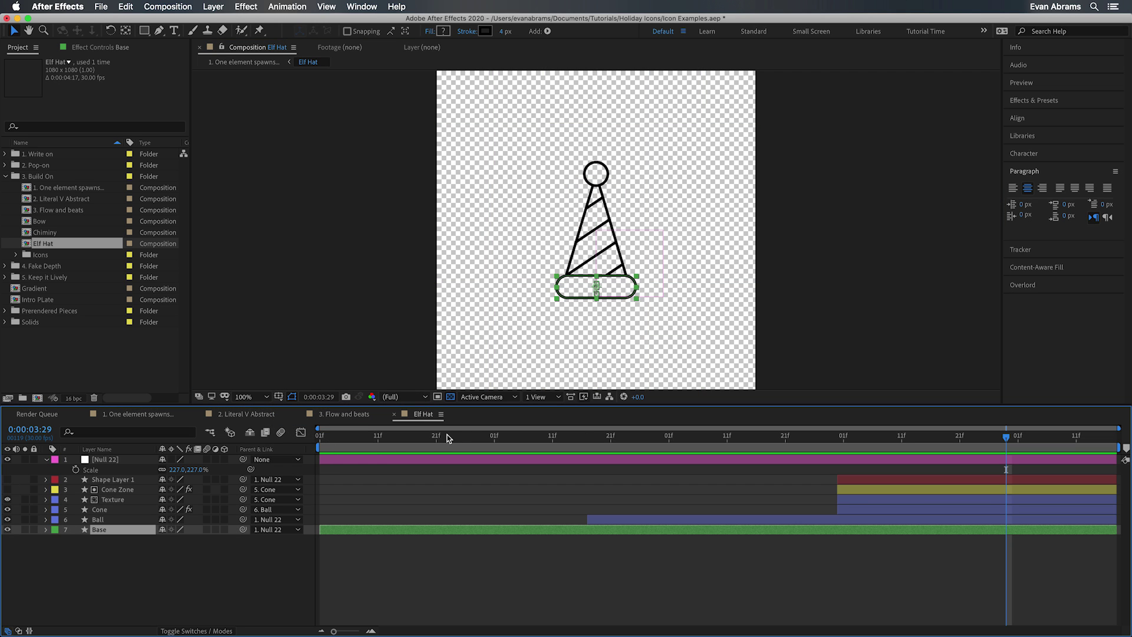
drag(342, 435, 1024, 468)
click(804, 520)
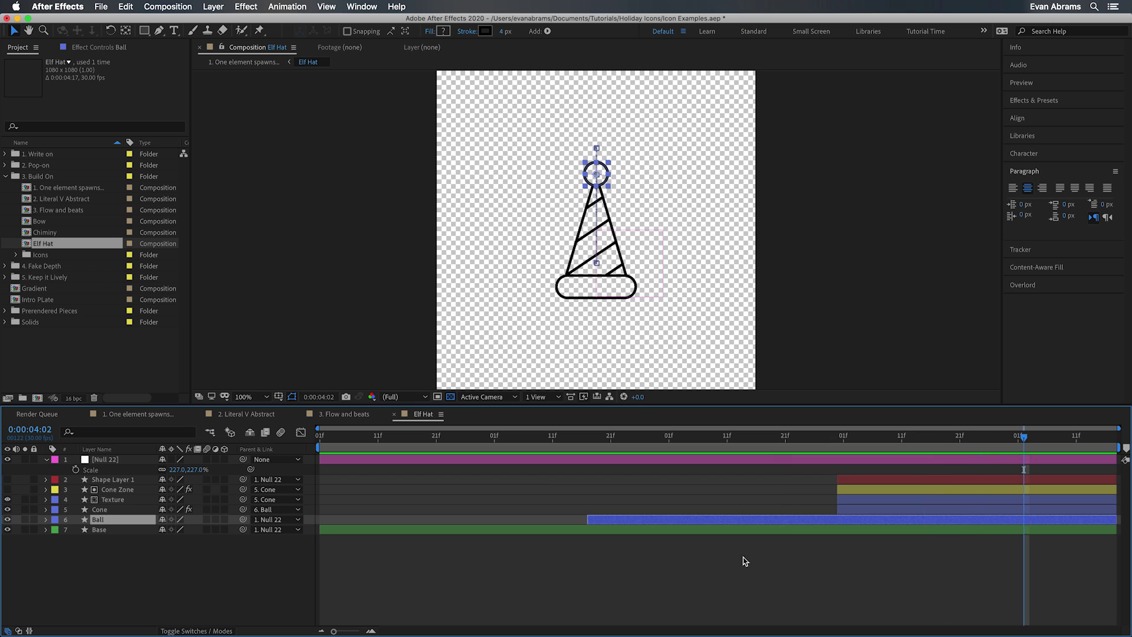
click(745, 560)
drag(541, 436, 956, 526)
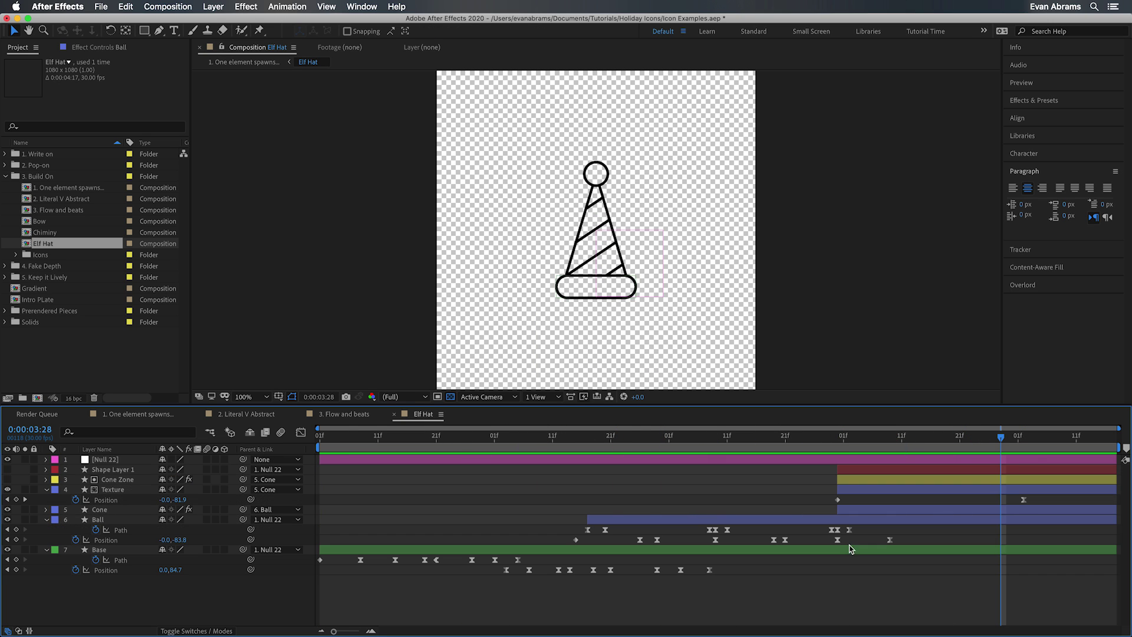
Step: Inspect Base's Position and Path properties, then scrub to where the bow appears
click(113, 570)
shift+click(122, 560)
shift+click(121, 520)
click(246, 594)
drag(601, 438, 595, 468)
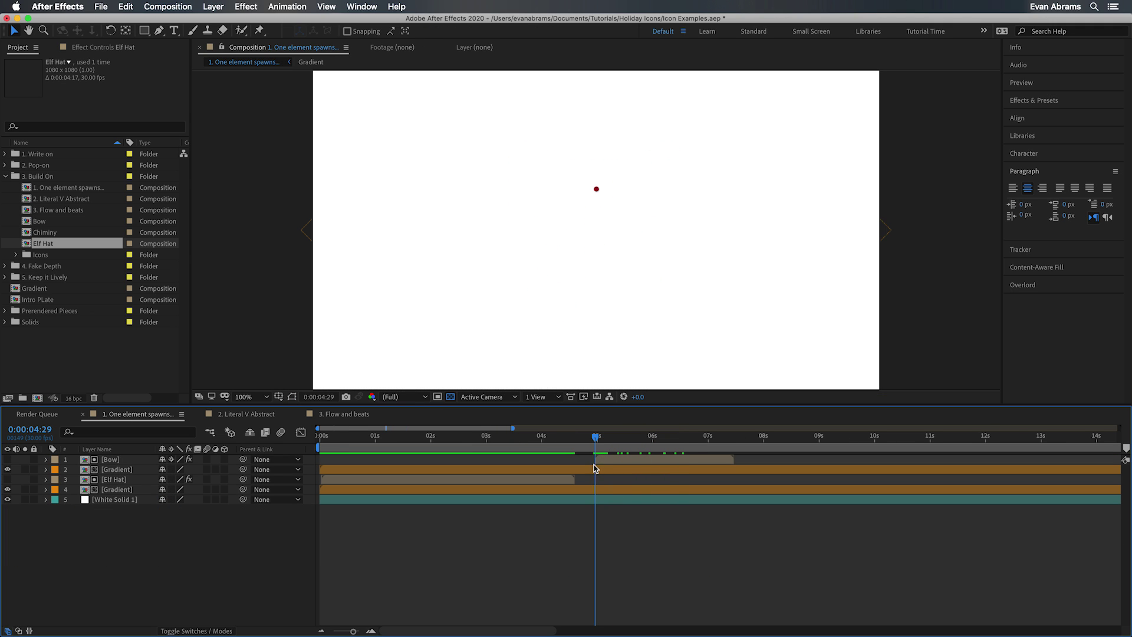
Step: Open the Bow precomp, reveal its keyframed properties, and enlarge the timeline panel
double_click(645, 459)
drag(434, 452, 627, 470)
key(u)
drag(546, 405, 670, 391)
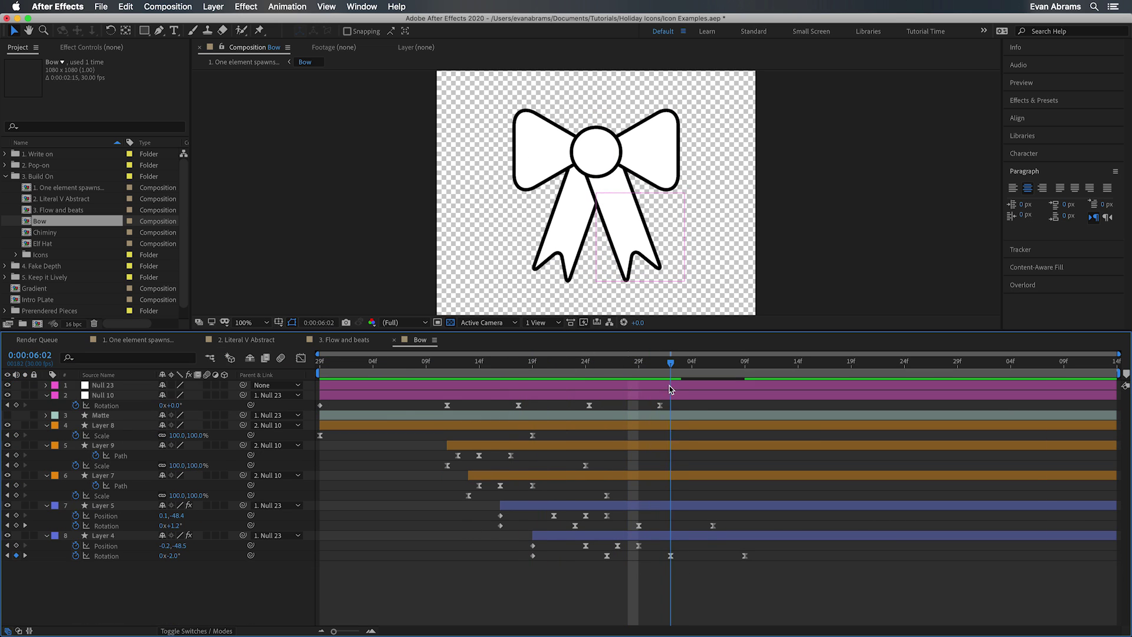
Step: Collapse Null 10 and select Layer 4 and Layer 5 to show Layer 4's Set Matte settings
click(121, 396)
click(46, 395)
click(33, 406)
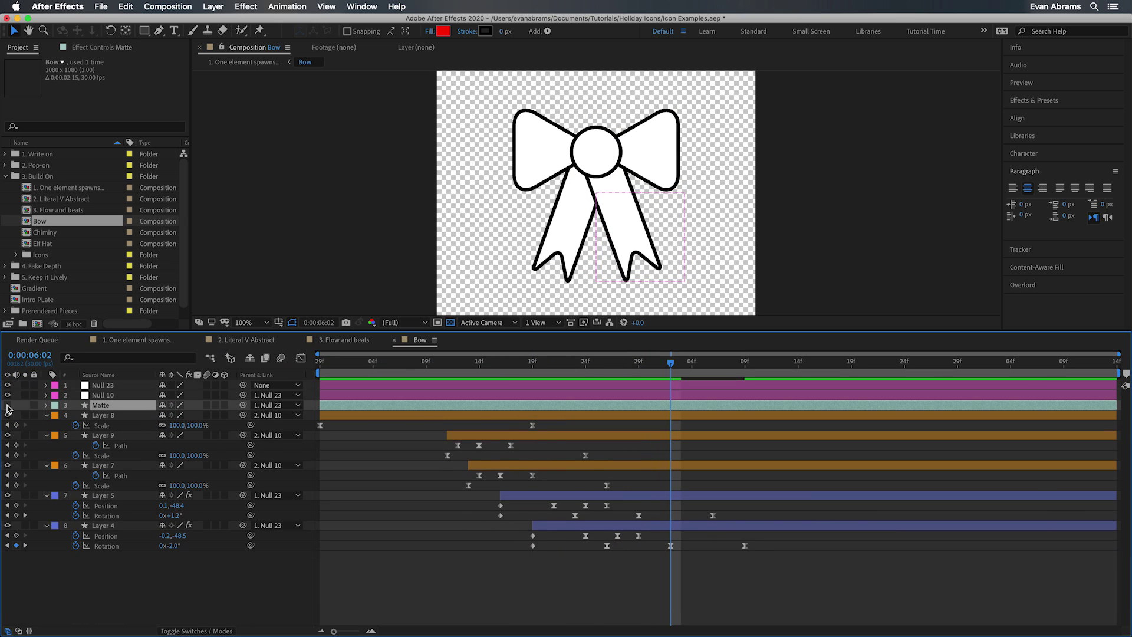
click(560, 526)
shift+click(543, 496)
click(108, 48)
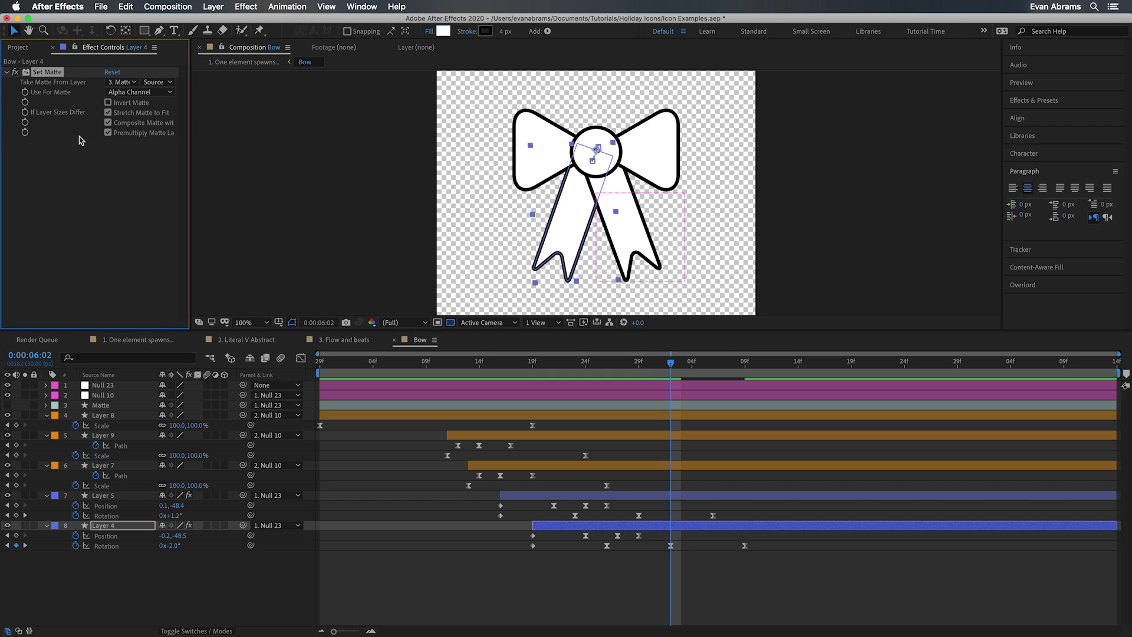
Step: Show the red Matte layer at half-size magnification at 0:00:06:02, then hide it again
click(101, 405)
click(7, 405)
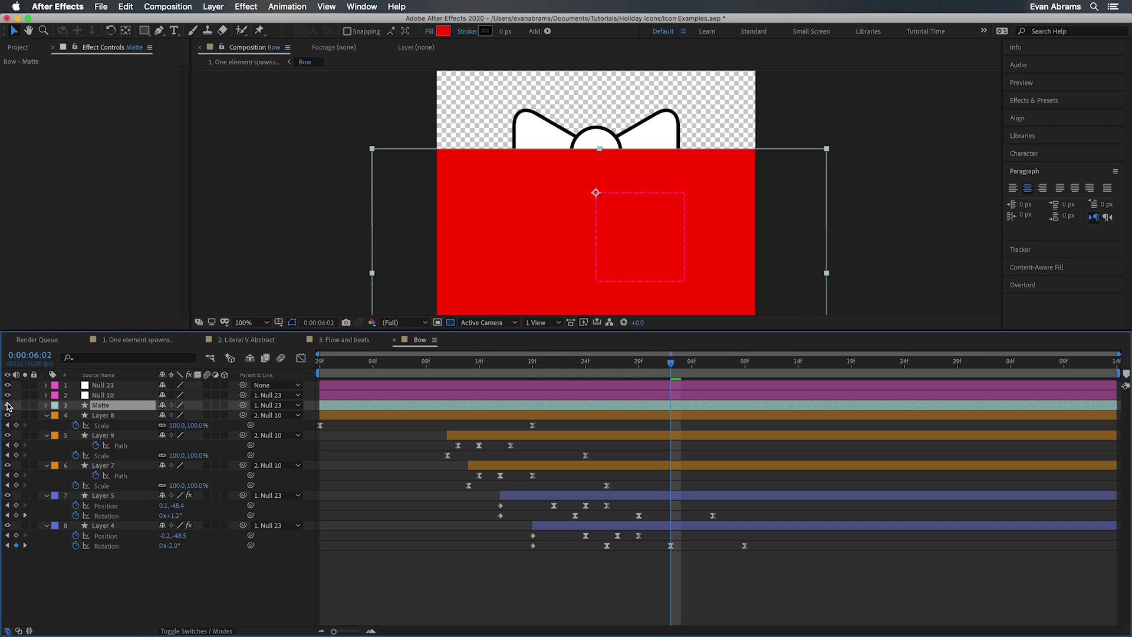
drag(613, 372, 670, 383)
key(comma)
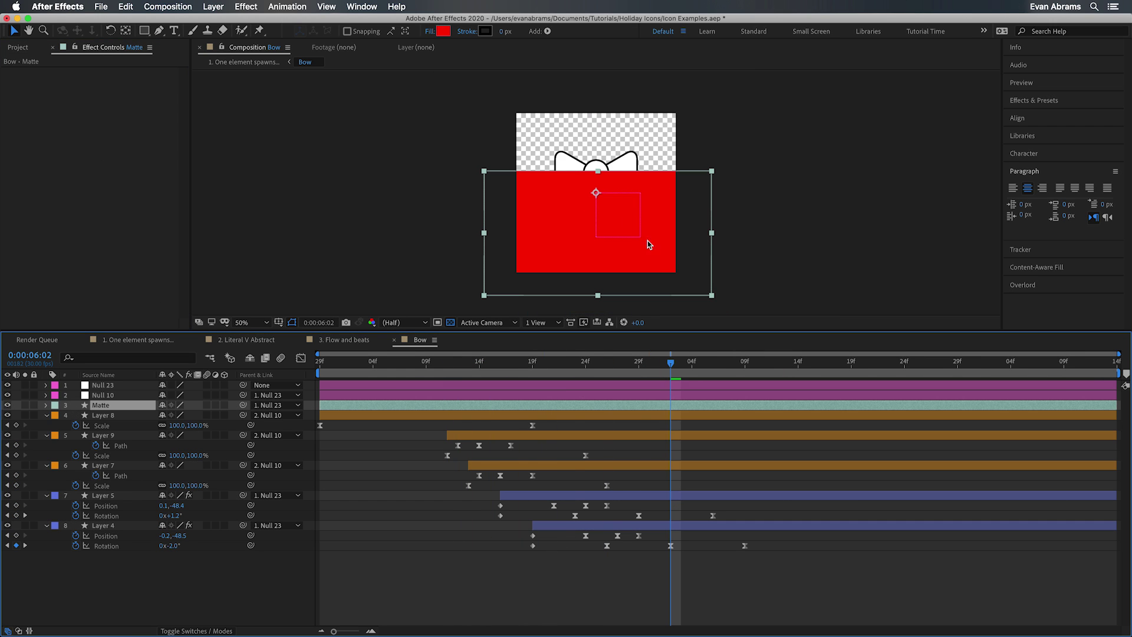
click(7, 405)
Step: Replay the bow ribbon animation from 0:00:05:18, then switch to the 2. Literal V Abstract comp
click(631, 526)
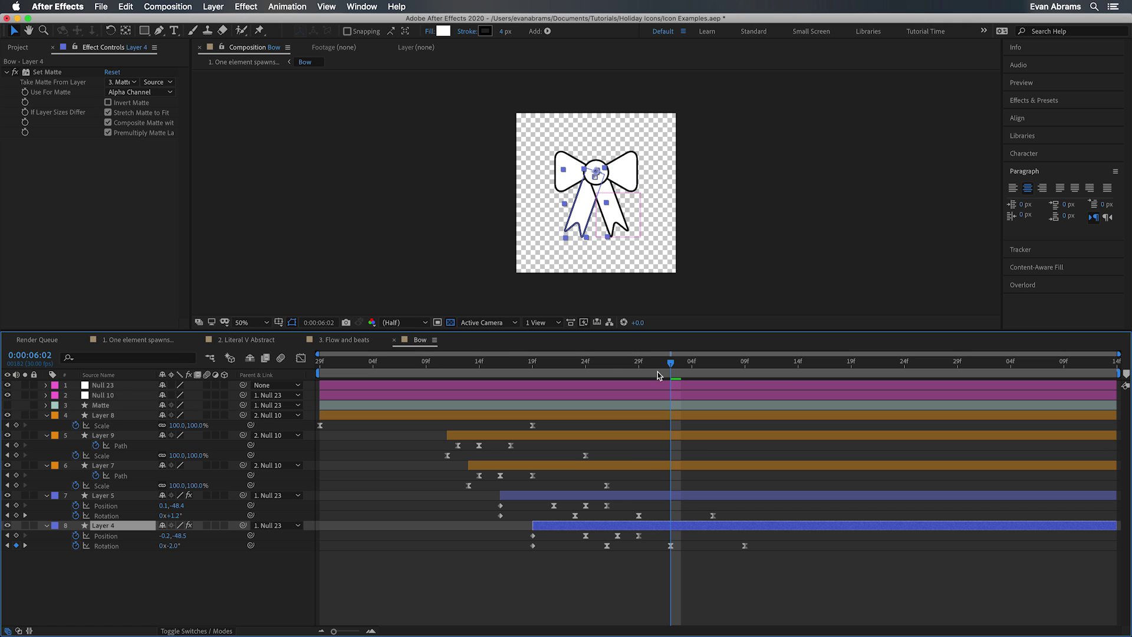
drag(670, 371, 526, 390)
key(space)
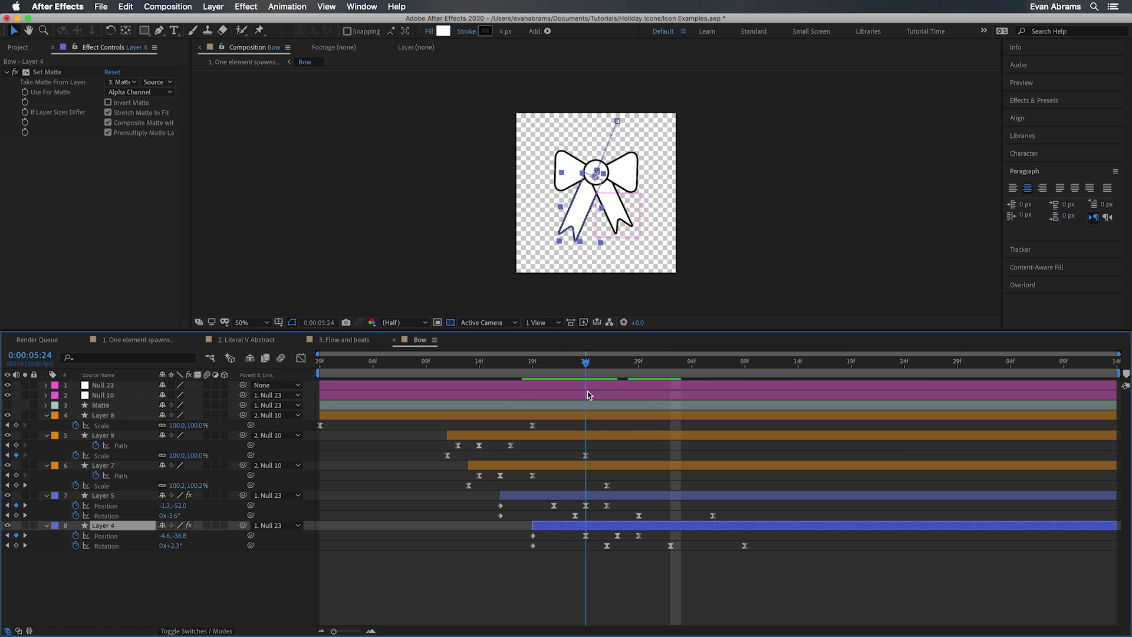
click(715, 604)
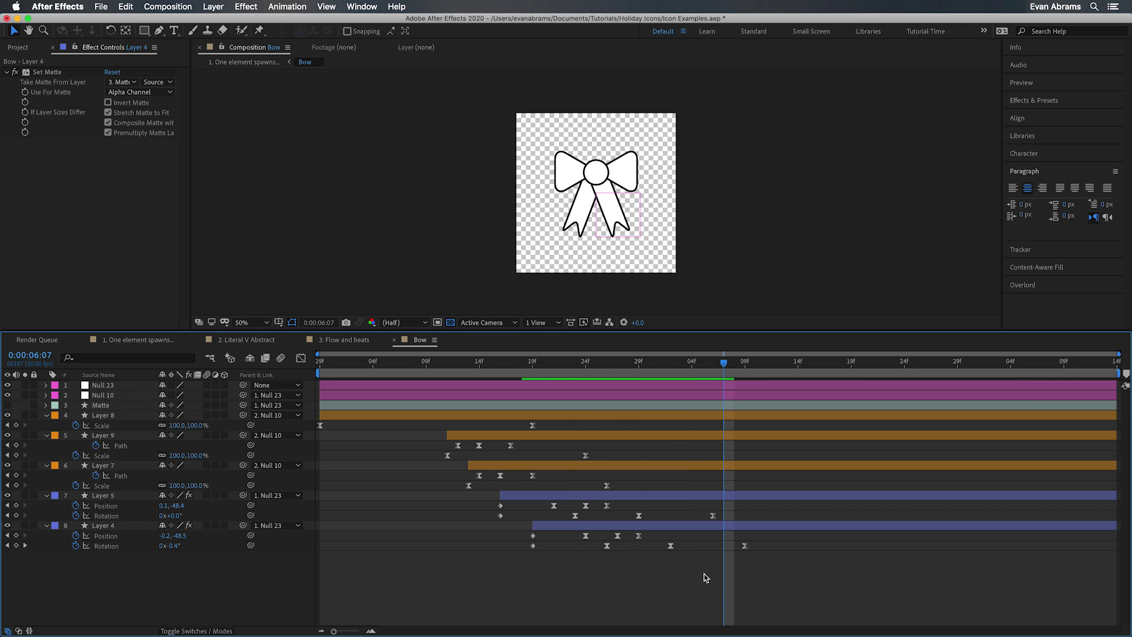
click(213, 339)
drag(593, 366, 357, 378)
Step: Open the Chiminy composition and review the Lid layer's Position keyframes rising off the chimney
click(373, 387)
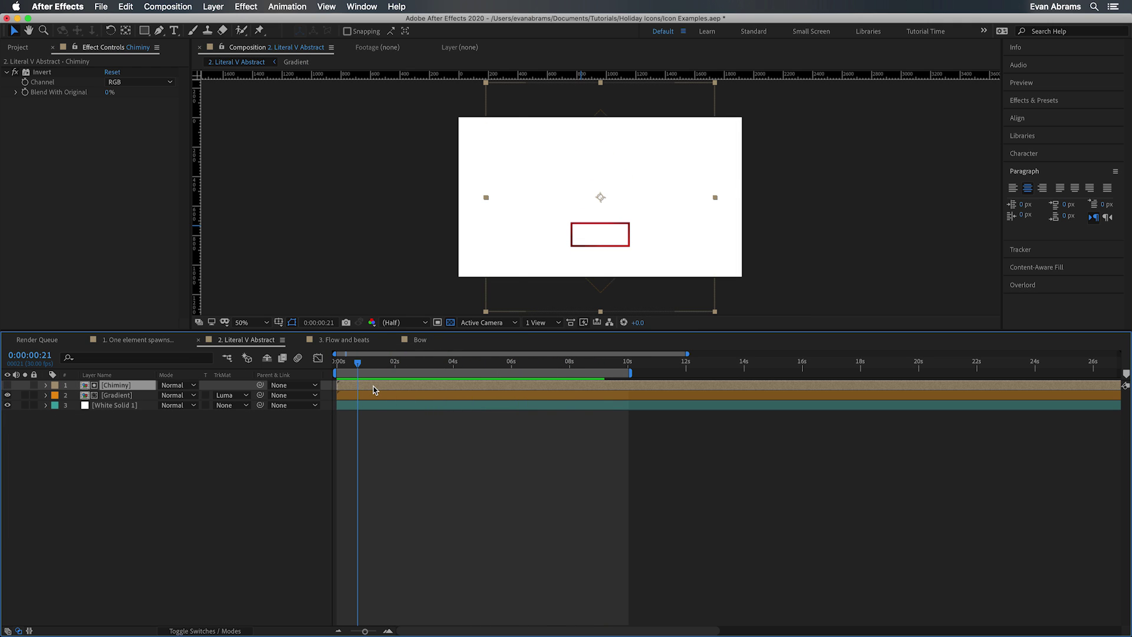
double_click(370, 386)
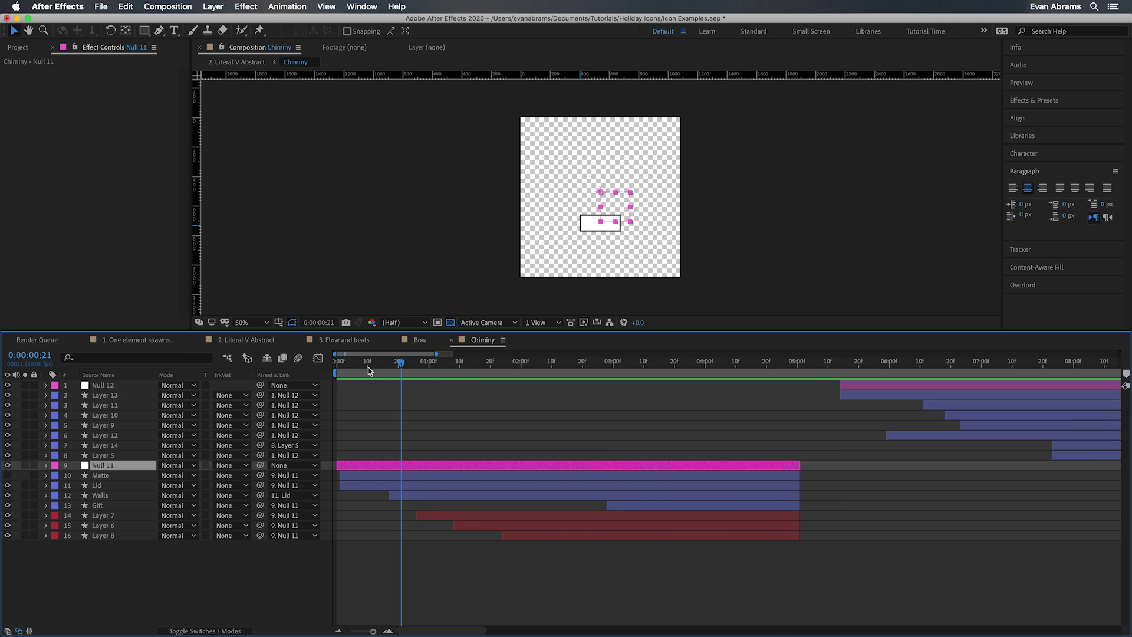
click(116, 484)
click(348, 366)
drag(400, 382, 564, 405)
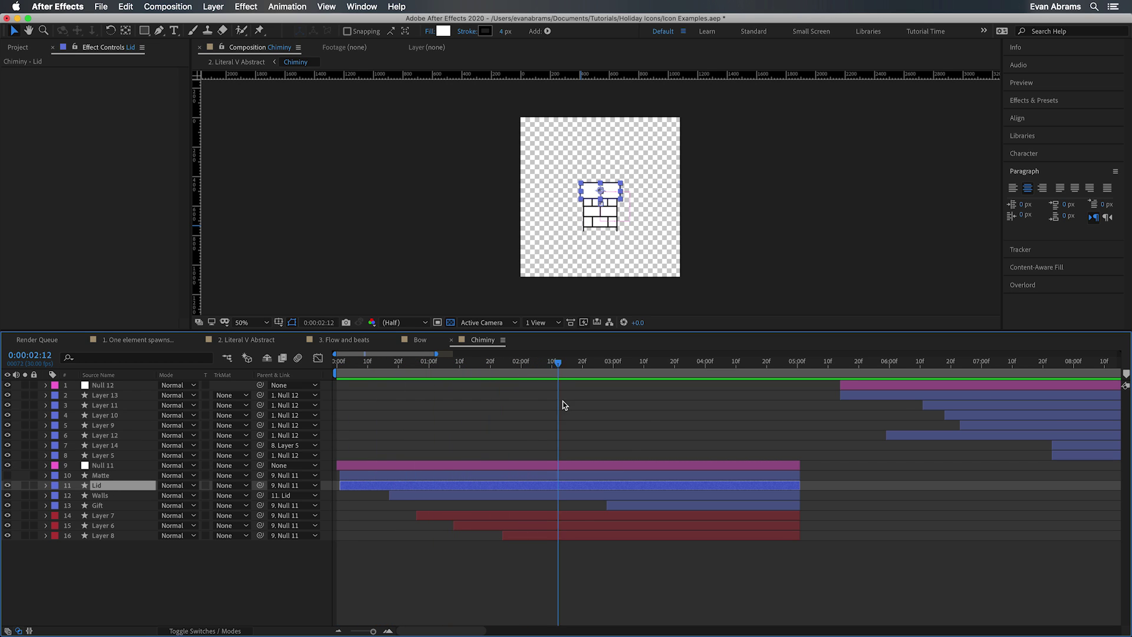
click(599, 547)
key(u)
scroll(595, 504, down, 5)
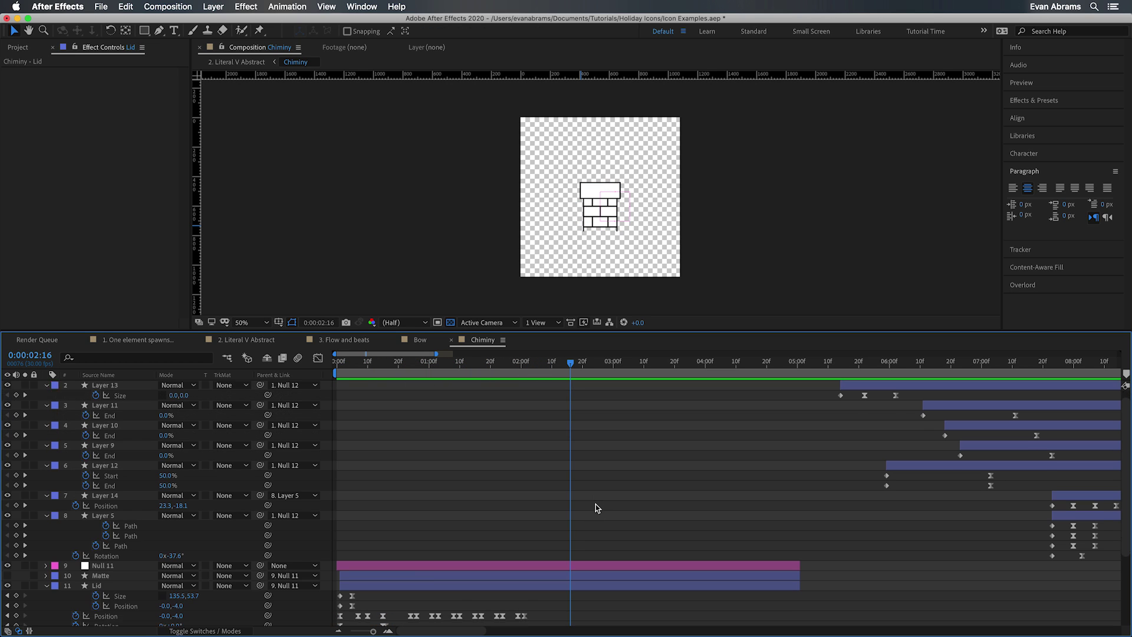
click(140, 511)
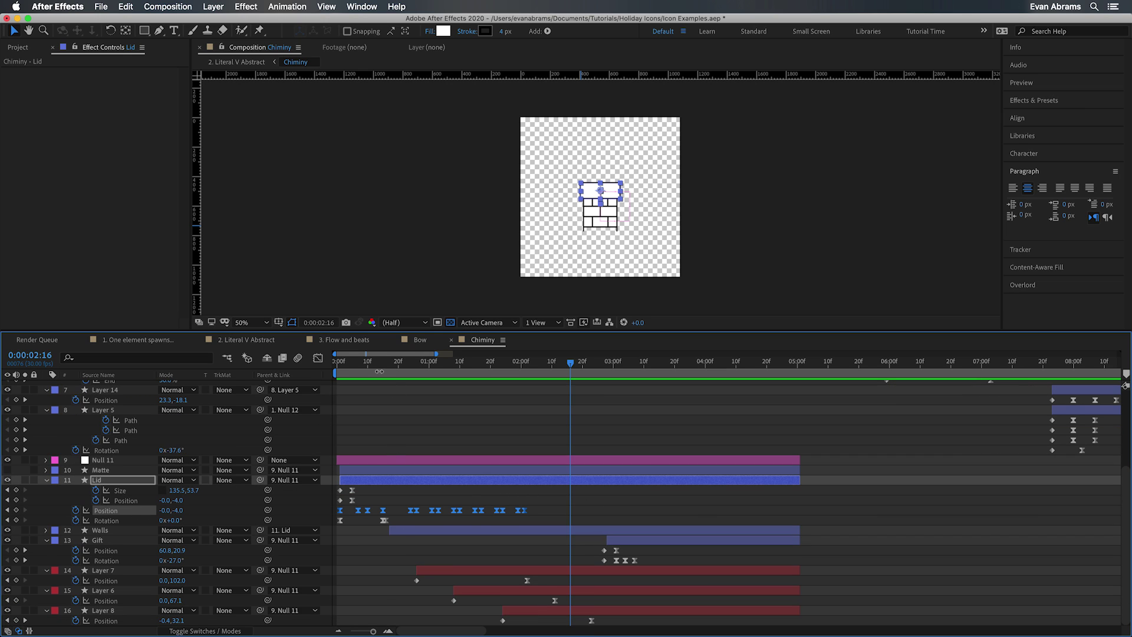
click(347, 364)
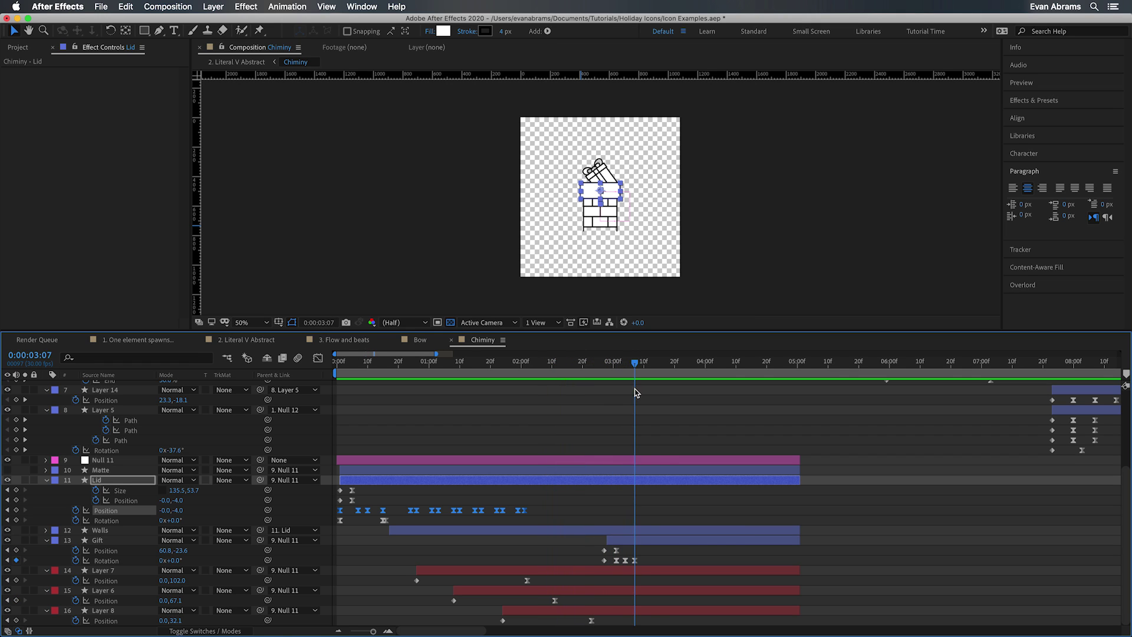
key(Page_Up)
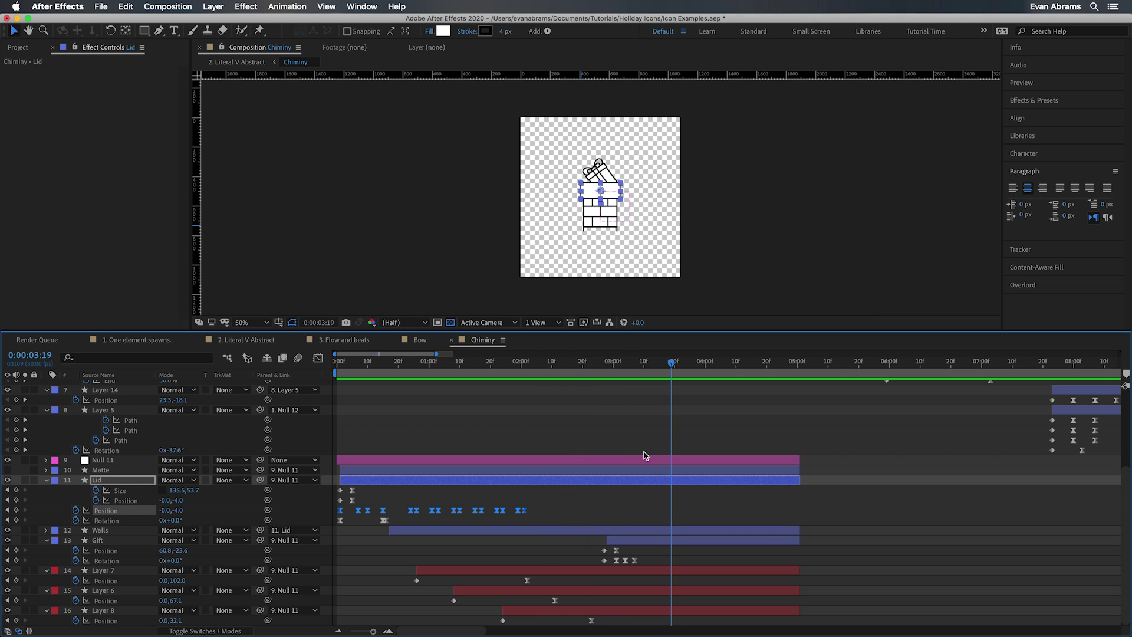
Step: Scrub through the chimney bricks building on around 0:00:07:12 and the gift dropping in
click(613, 444)
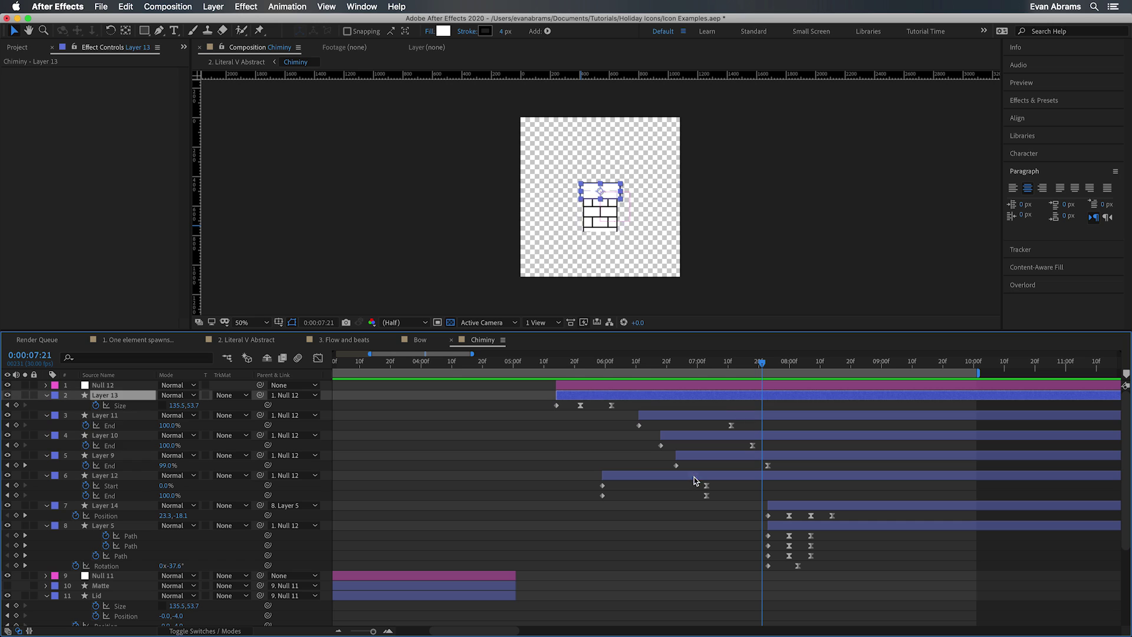
click(563, 364)
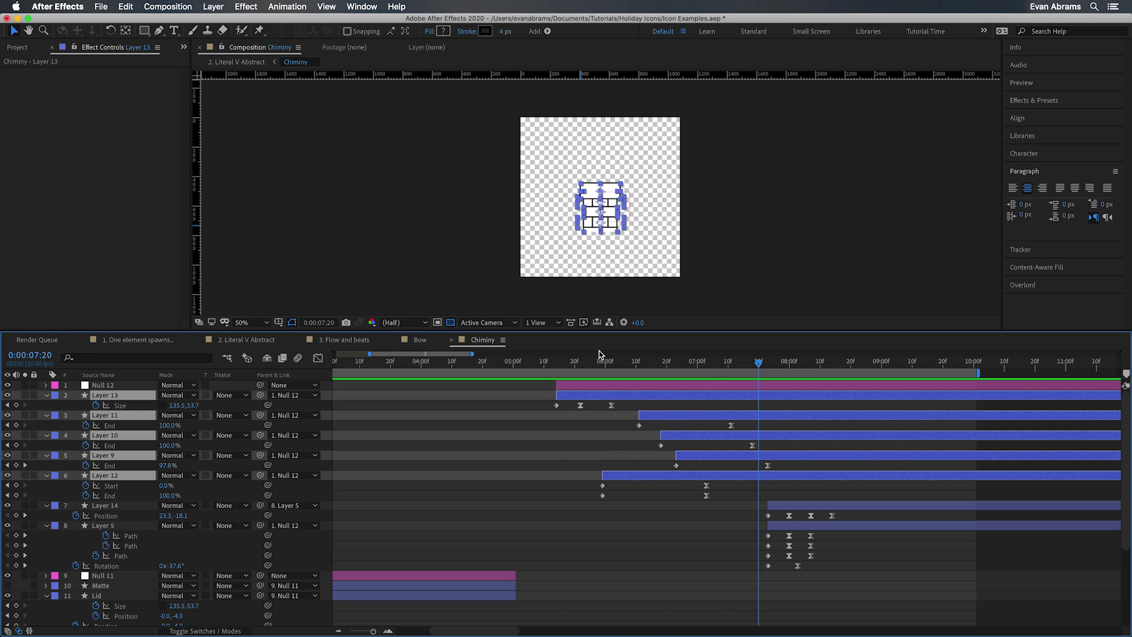
click(732, 366)
click(660, 425)
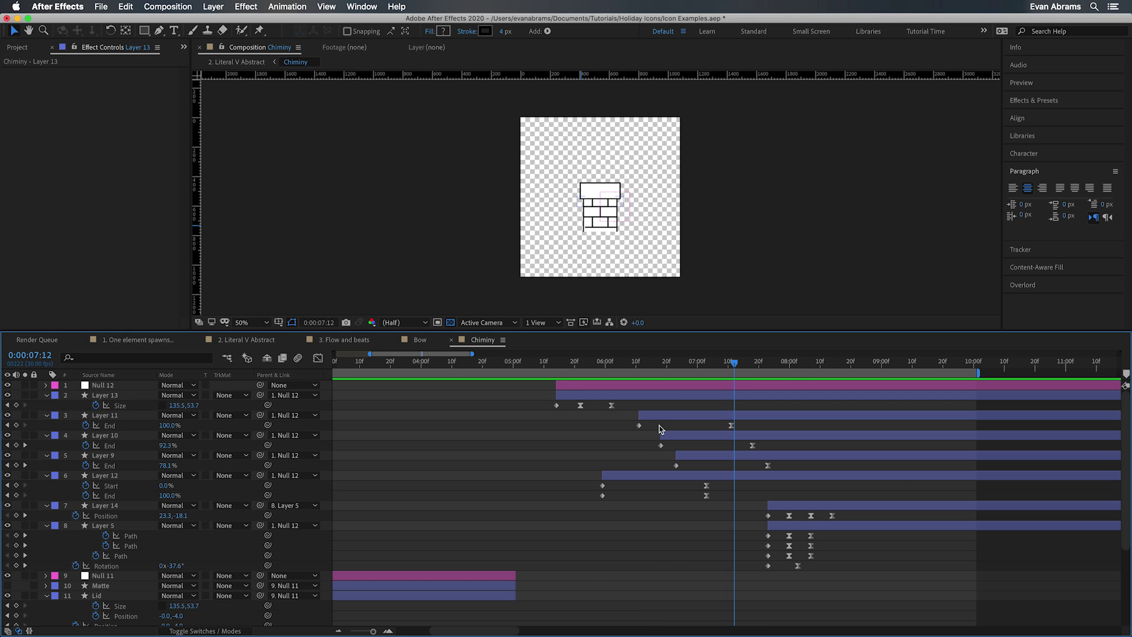
scroll(613, 221, up, 4)
drag(653, 365, 798, 372)
drag(655, 188, 688, 253)
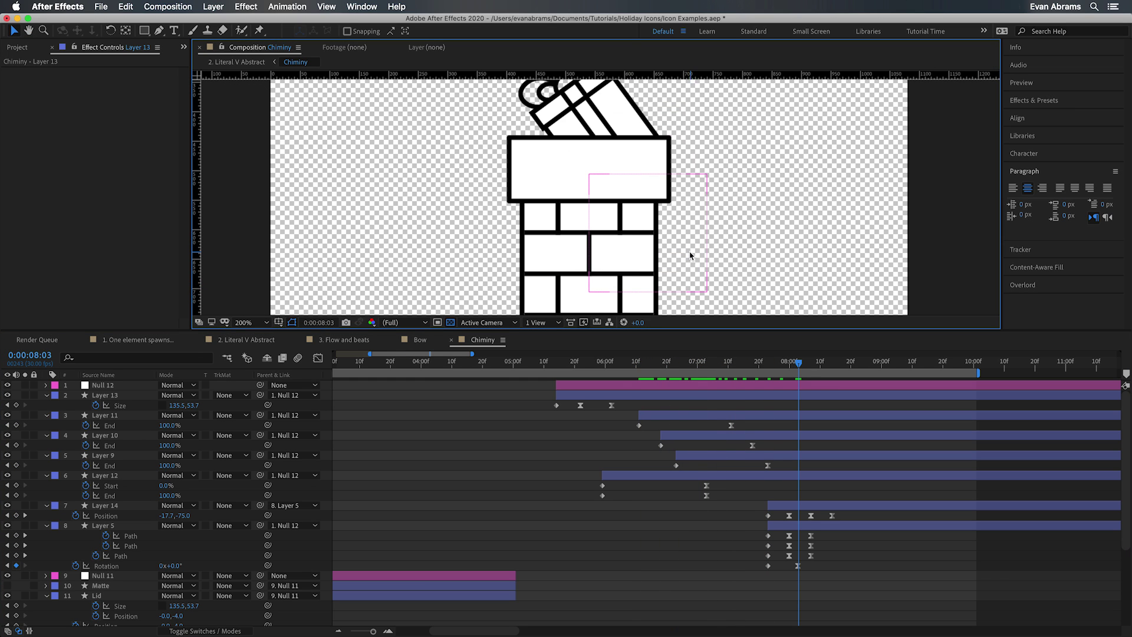
scroll(686, 254, down, 4)
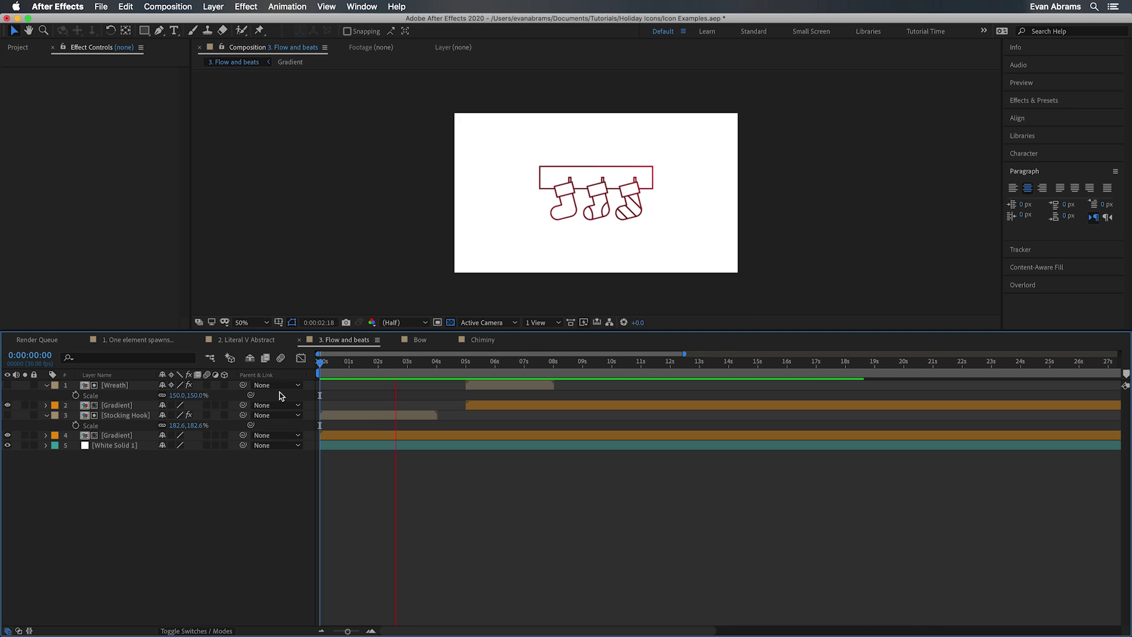
Step: Open the Stocking Hook precomp, preview it, and inspect Sock 2's Path keyframes and Set Matte
click(411, 361)
double_click(391, 413)
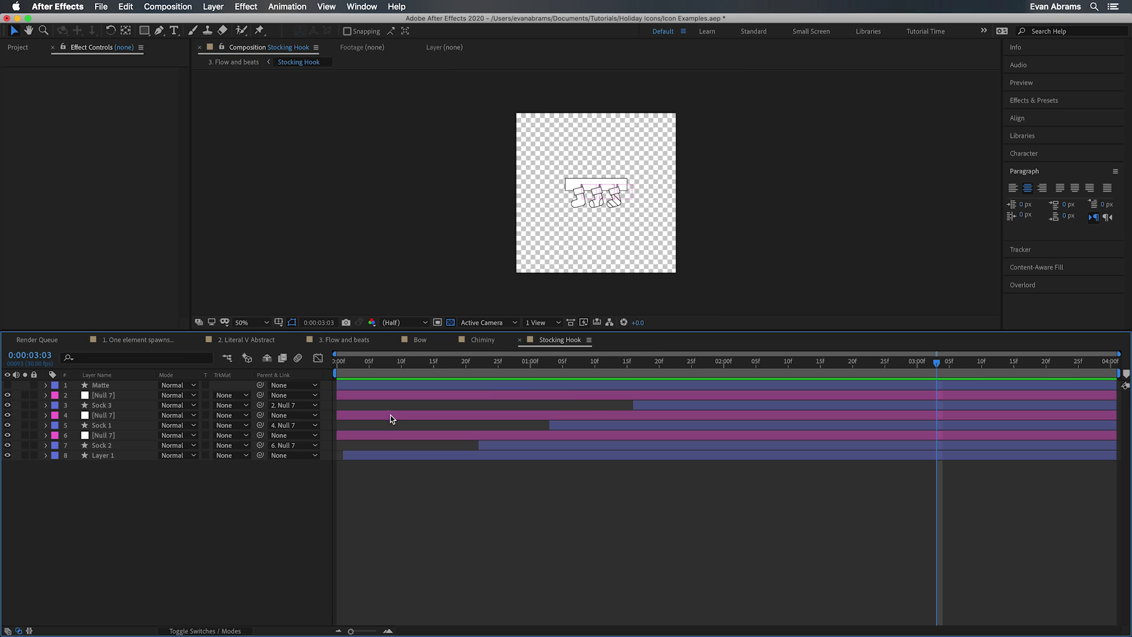
scroll(579, 176, up, 3)
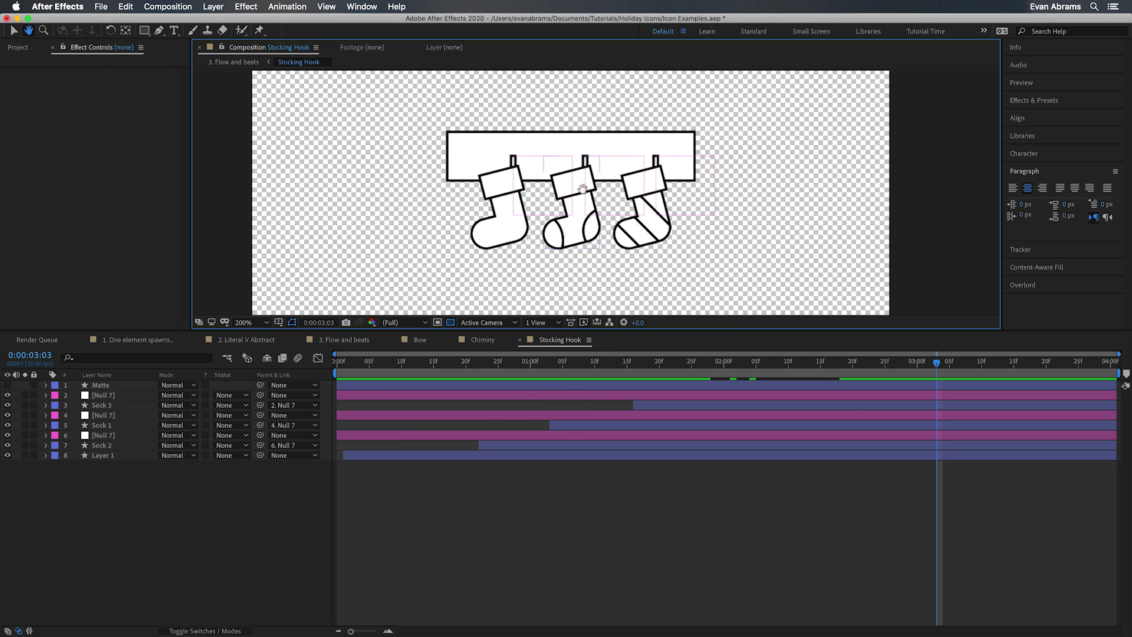
drag(457, 364, 211, 398)
key(space)
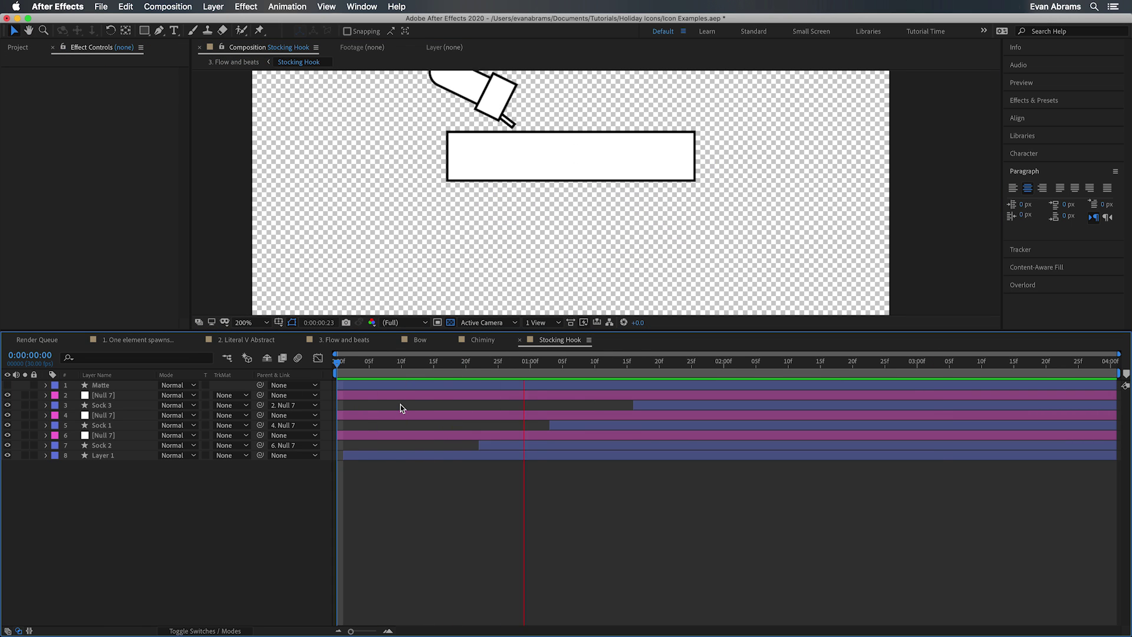
click(507, 449)
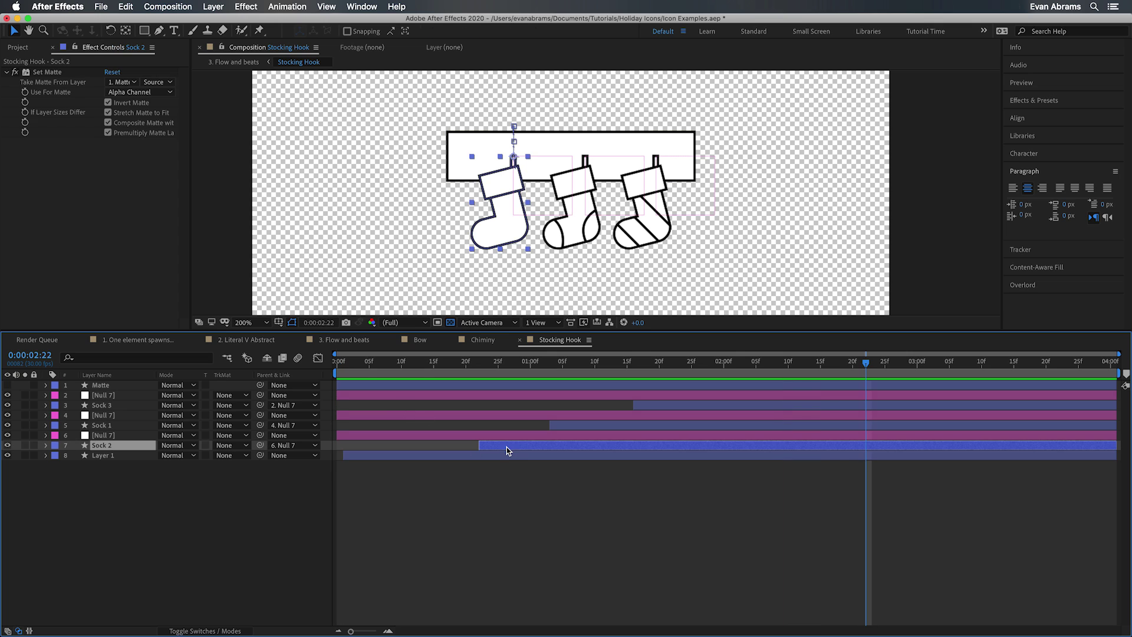
key(u)
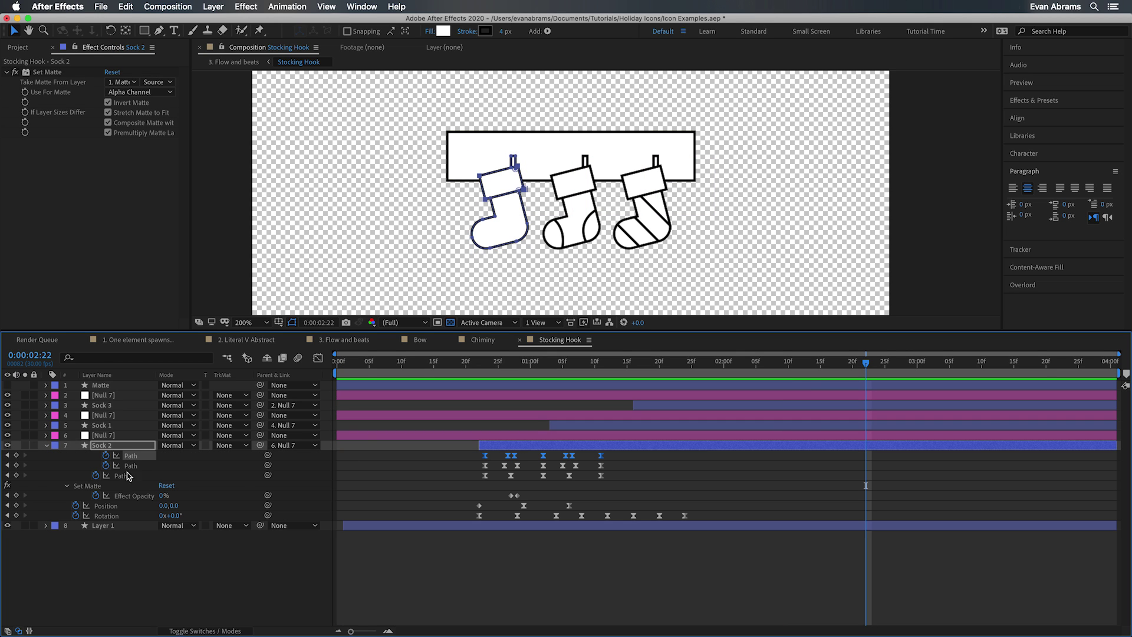
click(134, 466)
drag(471, 363, 543, 377)
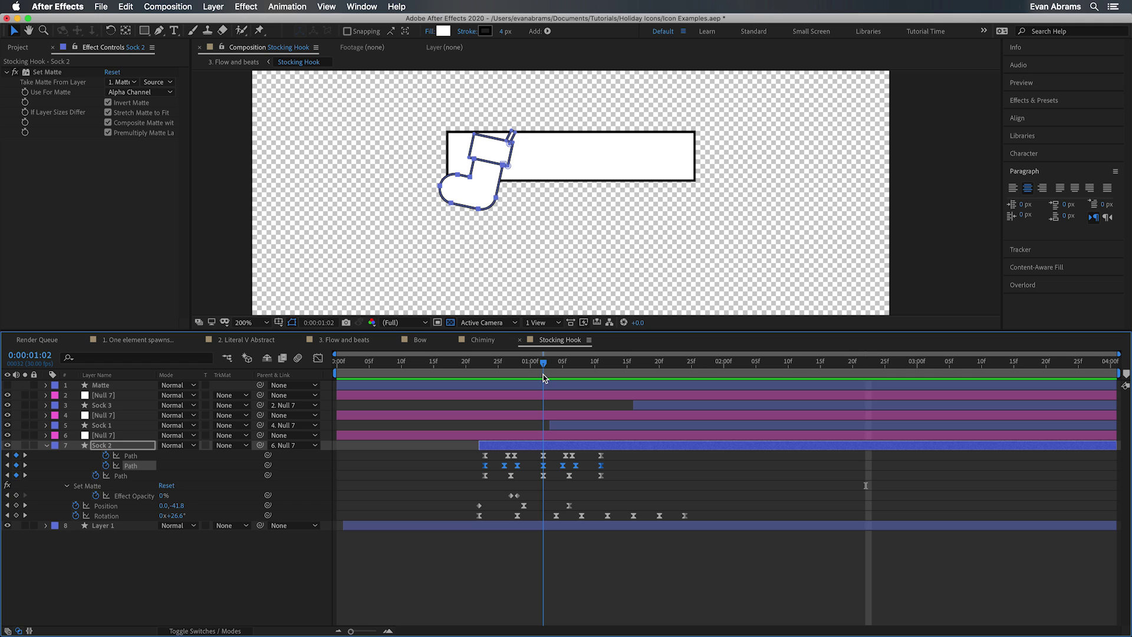
click(94, 486)
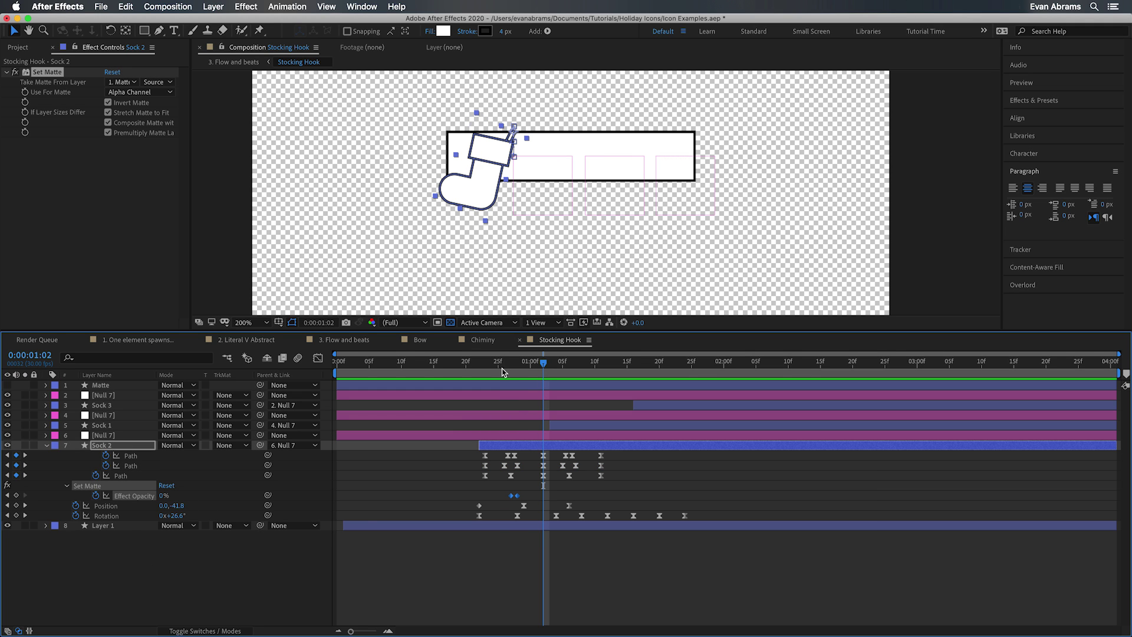
drag(502, 367, 596, 383)
click(524, 560)
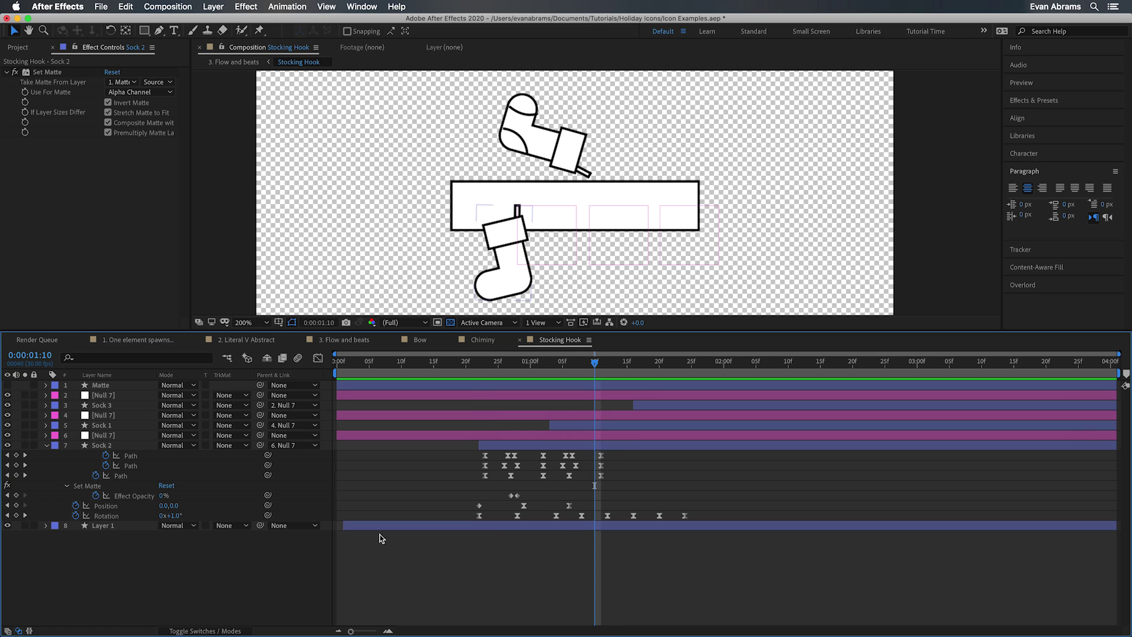
Step: Select all three socks and shift Sock 3 and Sock 1 start times, previewing from 0:00:00:16
click(525, 446)
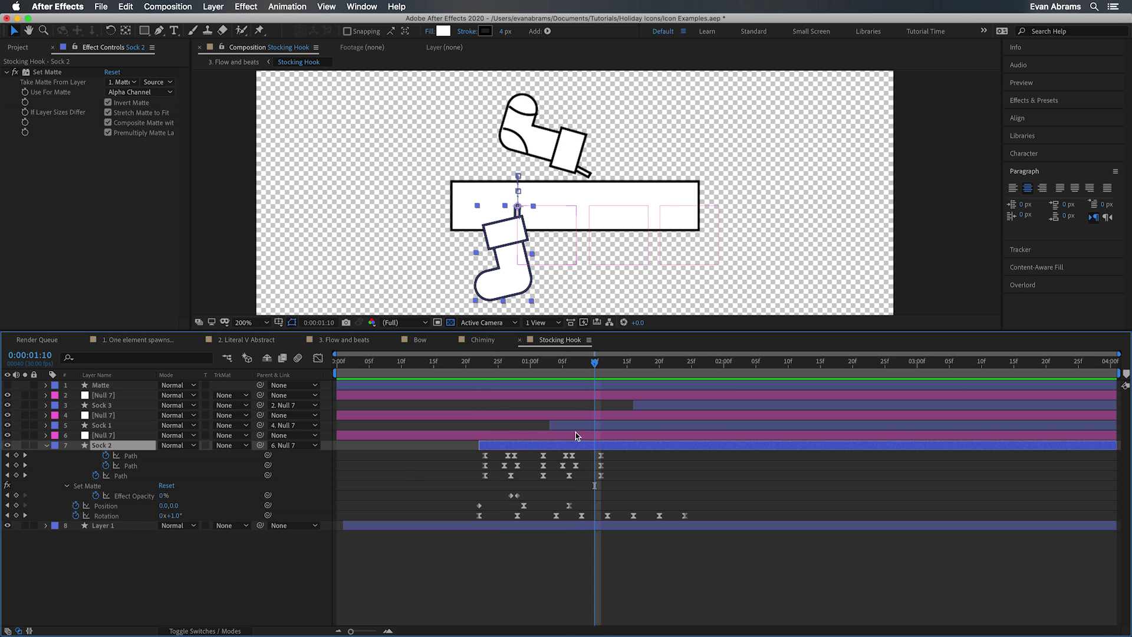
click(601, 424)
click(650, 409)
click(477, 369)
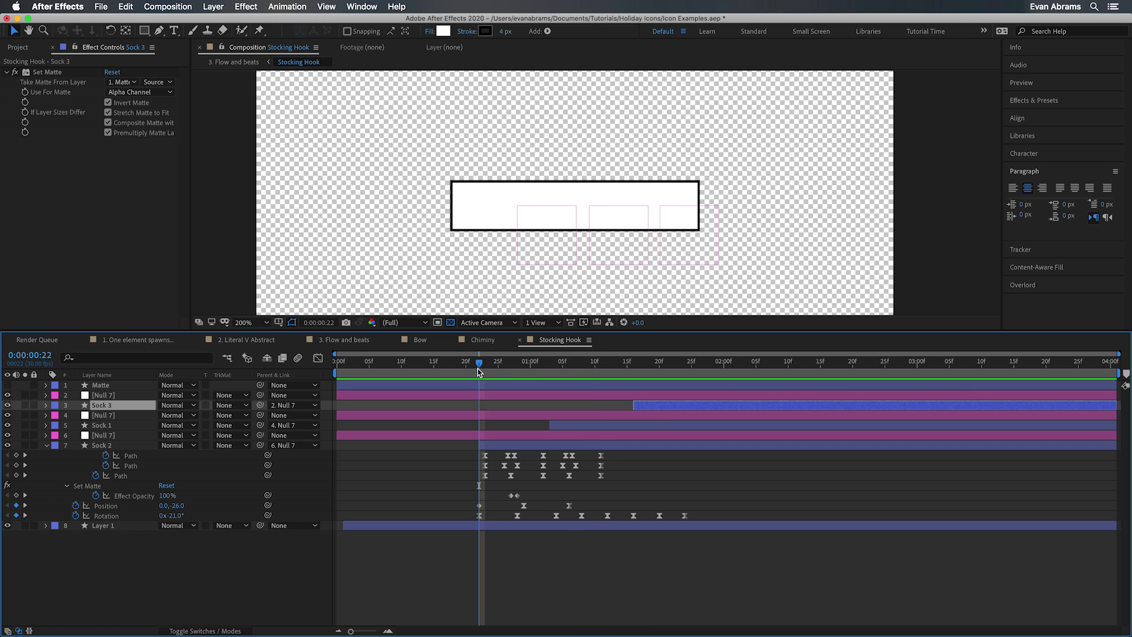
key(space)
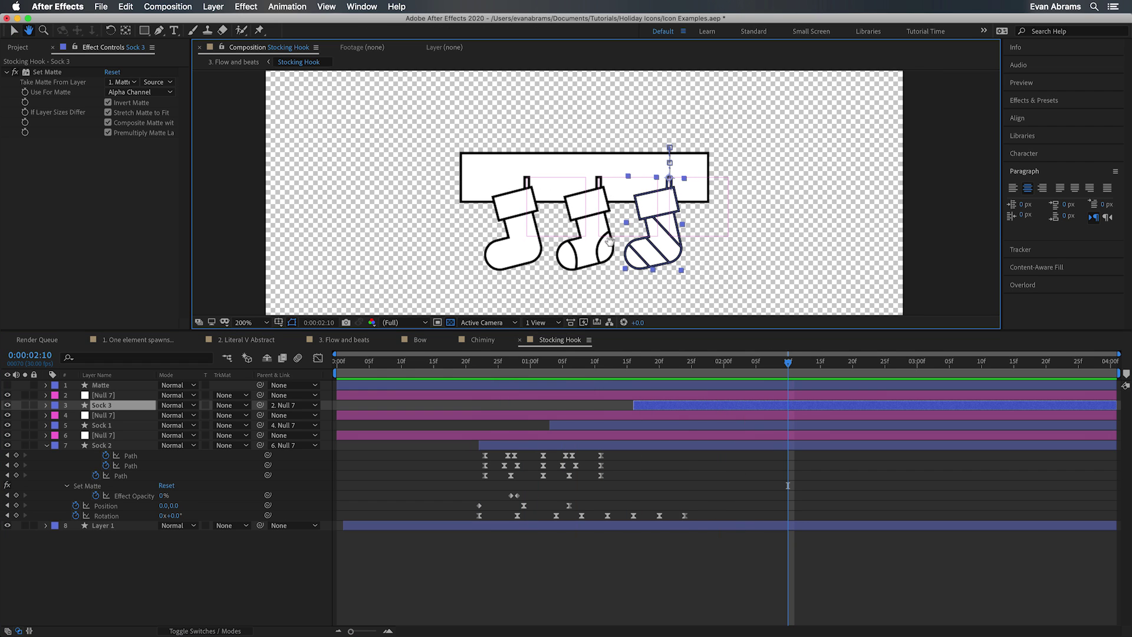
mouse_move(656, 410)
mouse_down()
mouse_move(529, 421)
mouse_move(635, 450)
mouse_move(669, 427)
mouse_up()
click(472, 377)
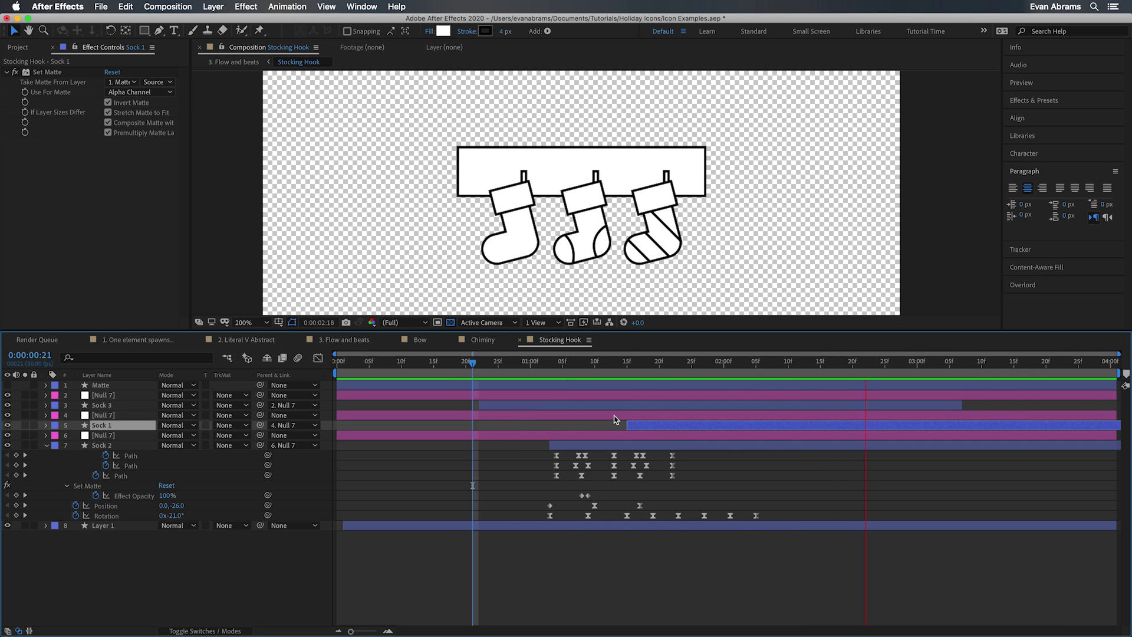
key(space)
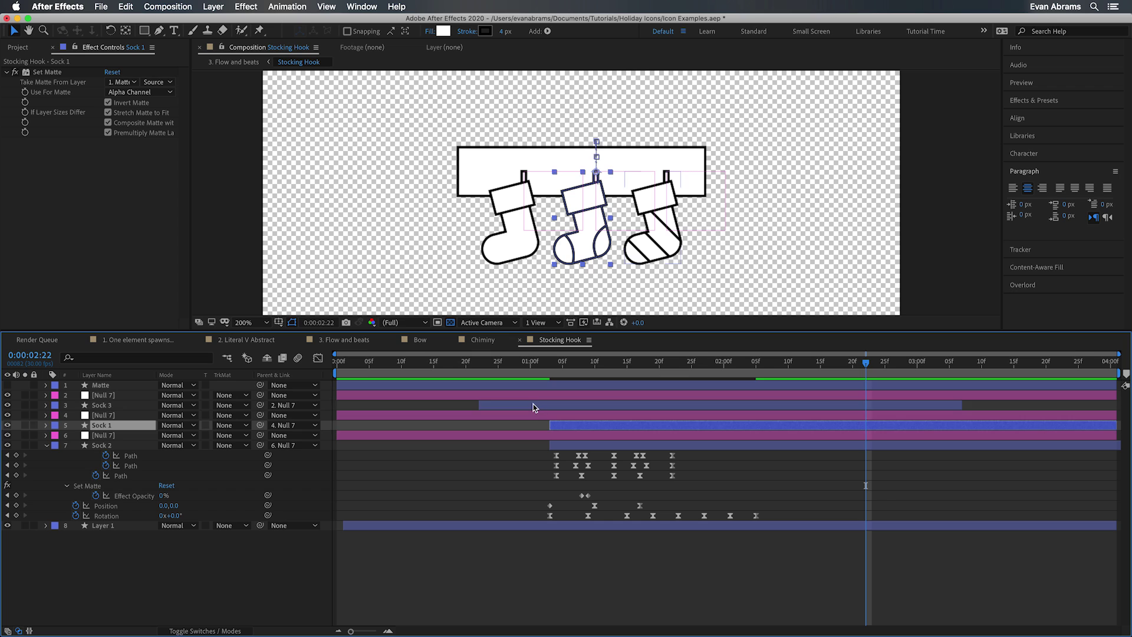
drag(533, 404, 603, 406)
click(441, 373)
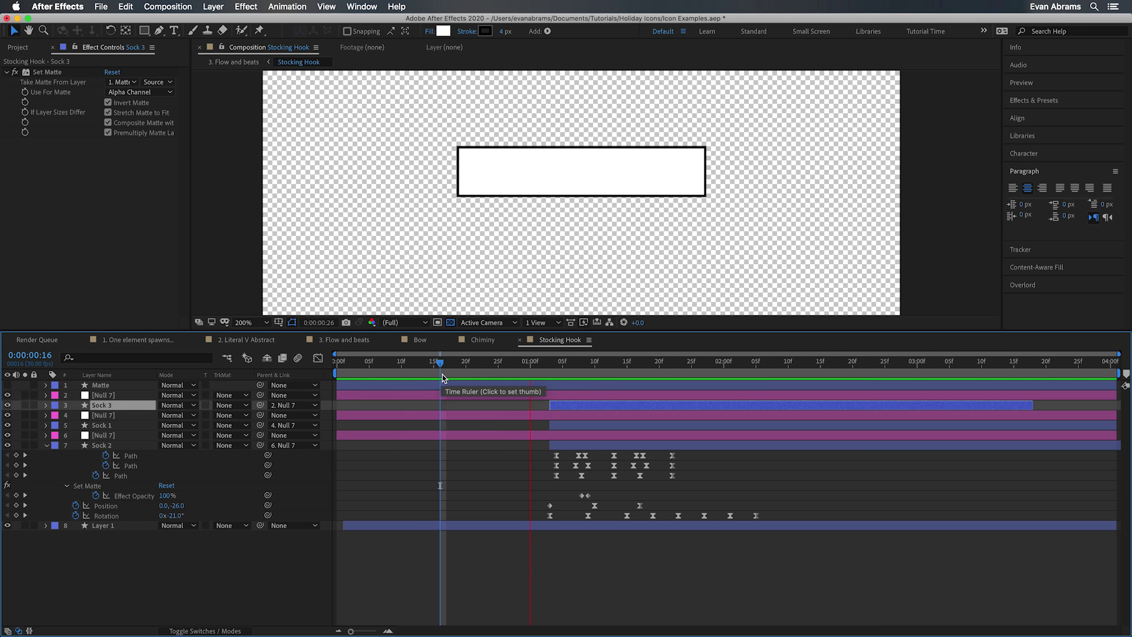
key(space)
Step: Nudge Sock 2 about five frames earlier and push Sock 3 later, previewing from 0:00:00:20
drag(543, 448, 511, 450)
drag(574, 407, 556, 407)
click(505, 362)
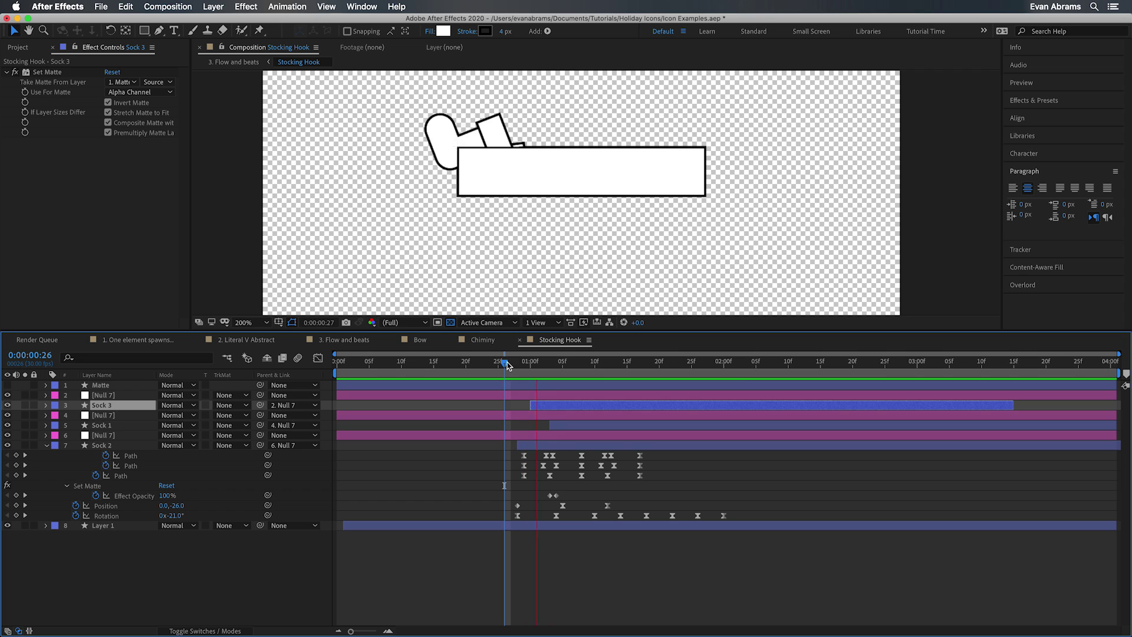
key(space)
key(space)
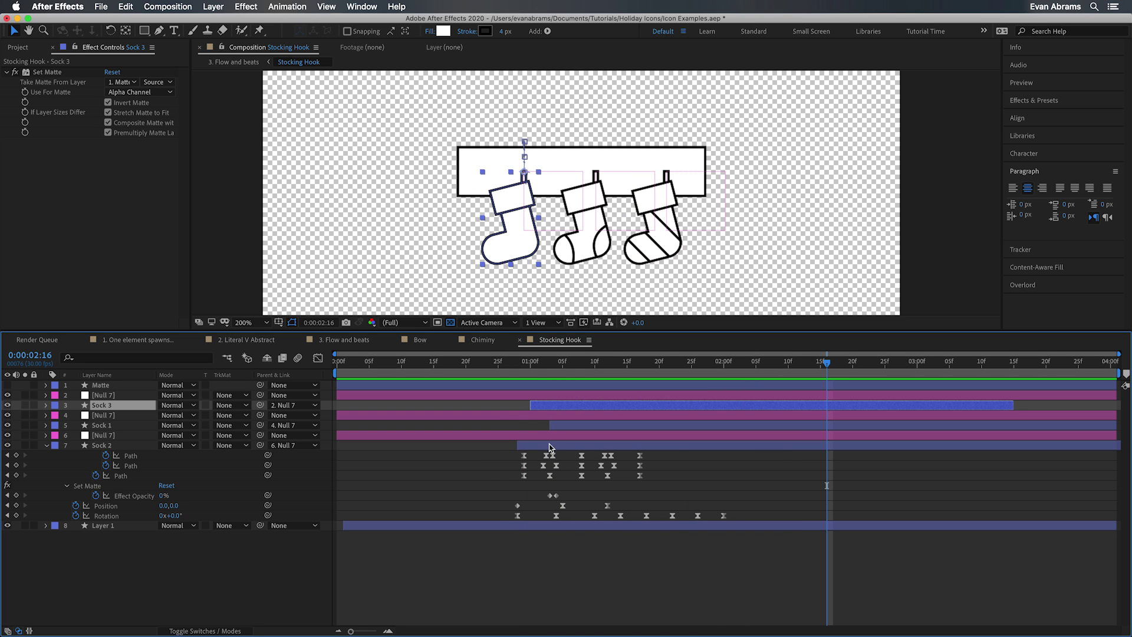
drag(549, 444, 516, 445)
drag(568, 425, 757, 407)
click(464, 366)
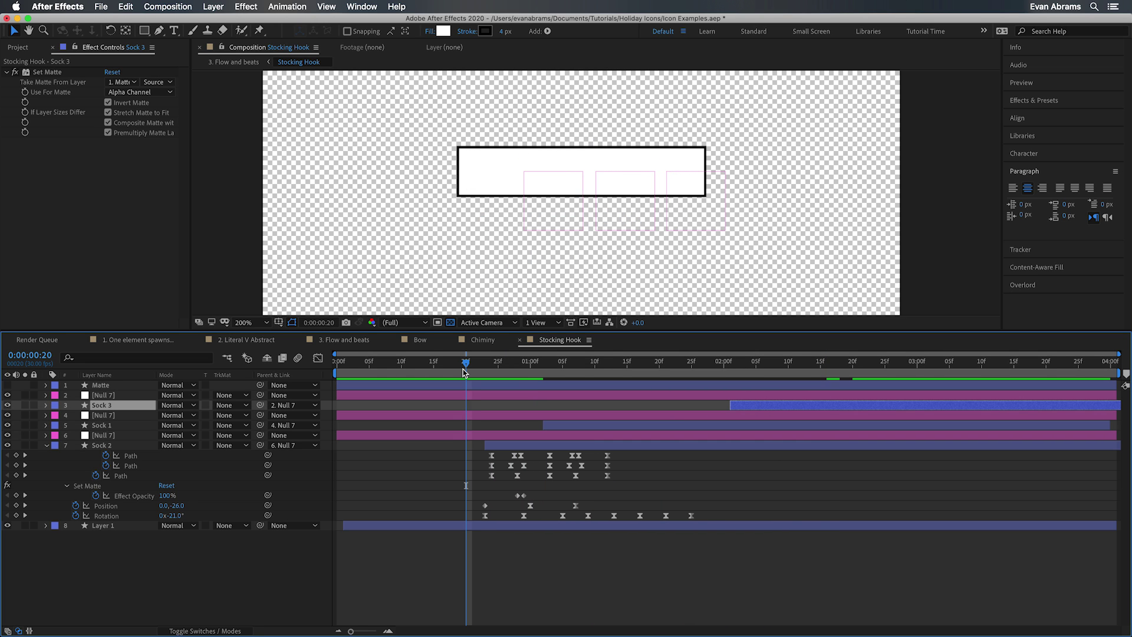
key(space)
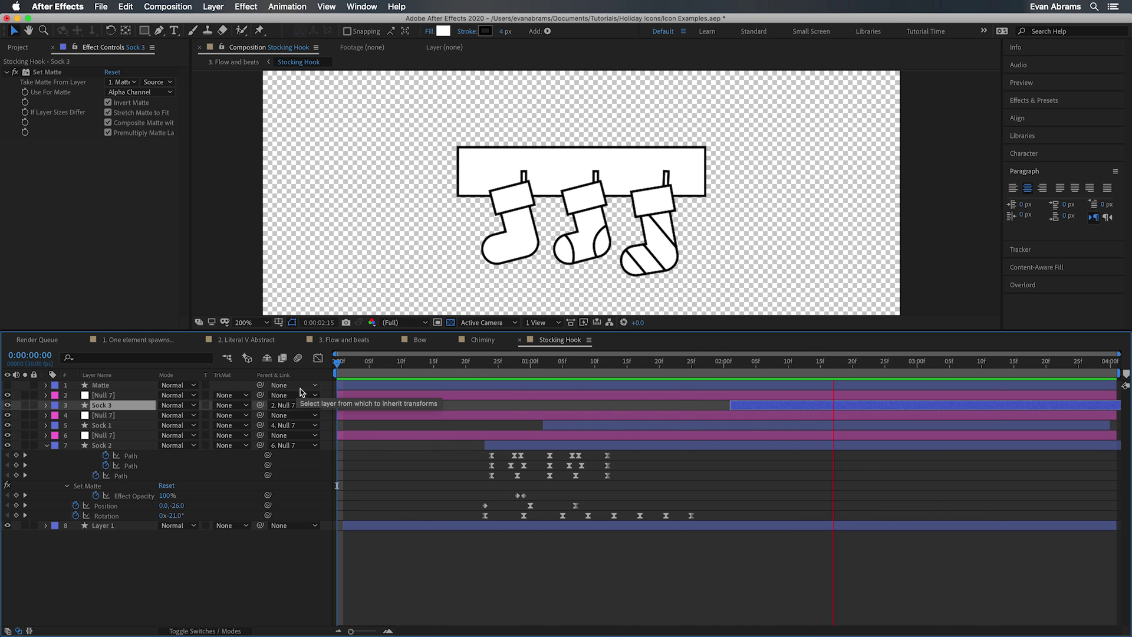
Step: Move Sock 3 to start near one second and check all three stockings hang in place
drag(760, 407, 802, 428)
click(479, 372)
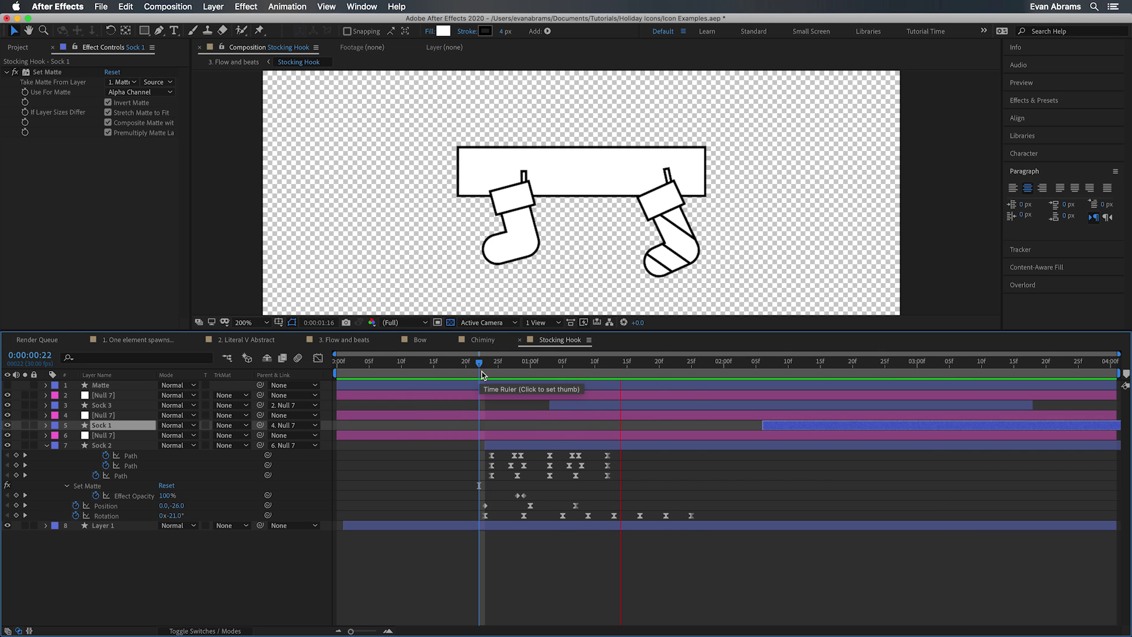
key(space)
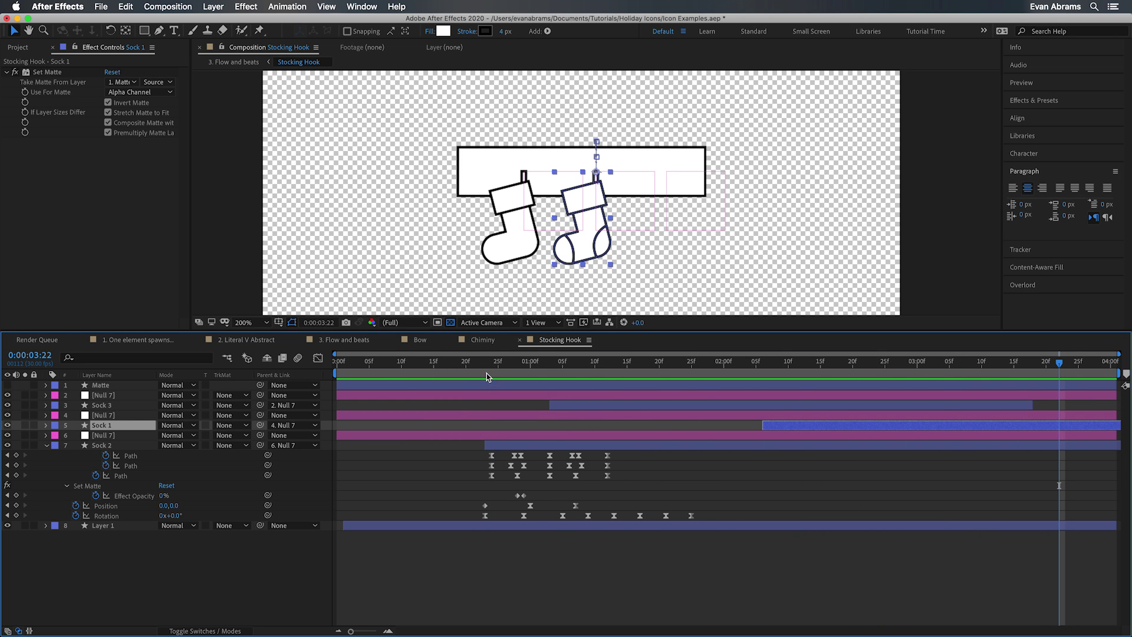
drag(980, 381, 968, 379)
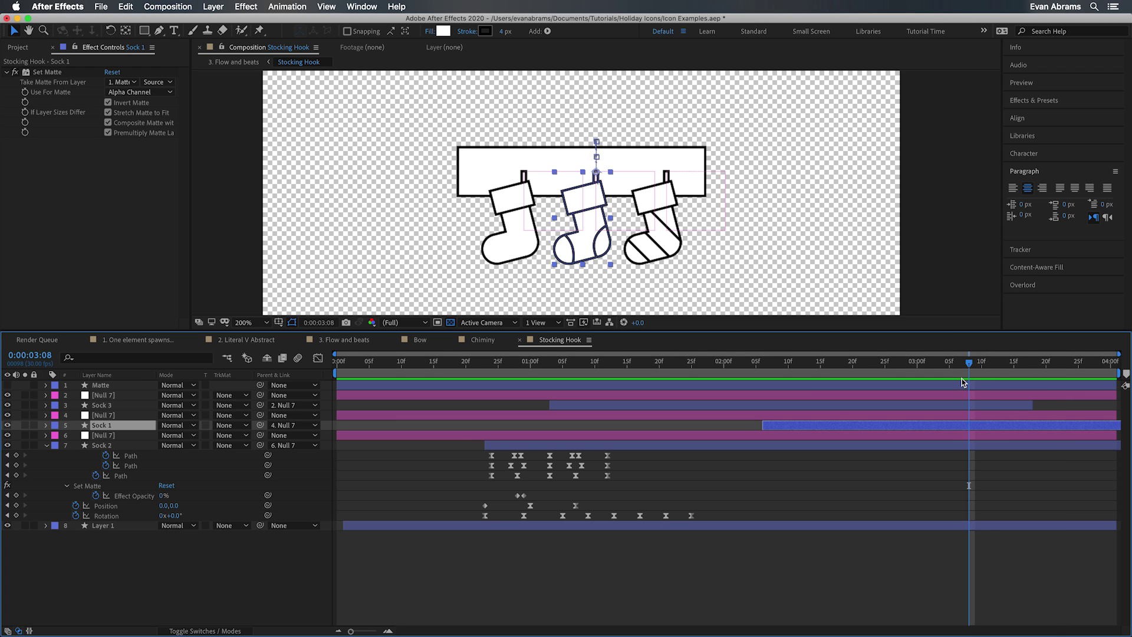
click(564, 573)
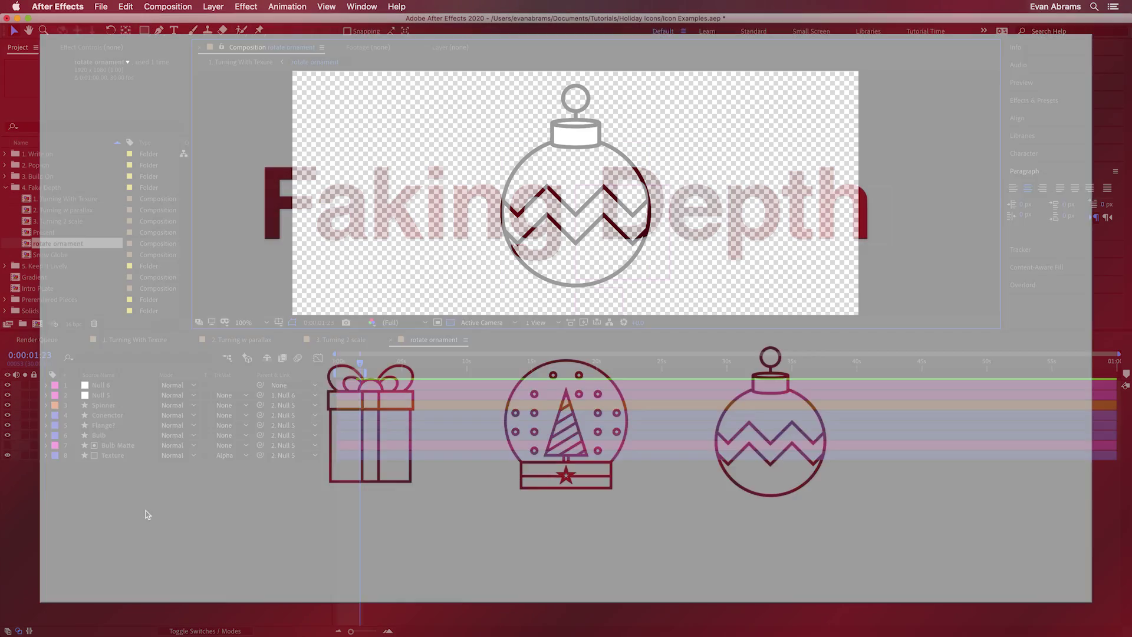
Step: Reveal the ornament layers' keyframes and scrub the rotation from 0:00:00:15
key(u)
scroll(358, 415, up, 5)
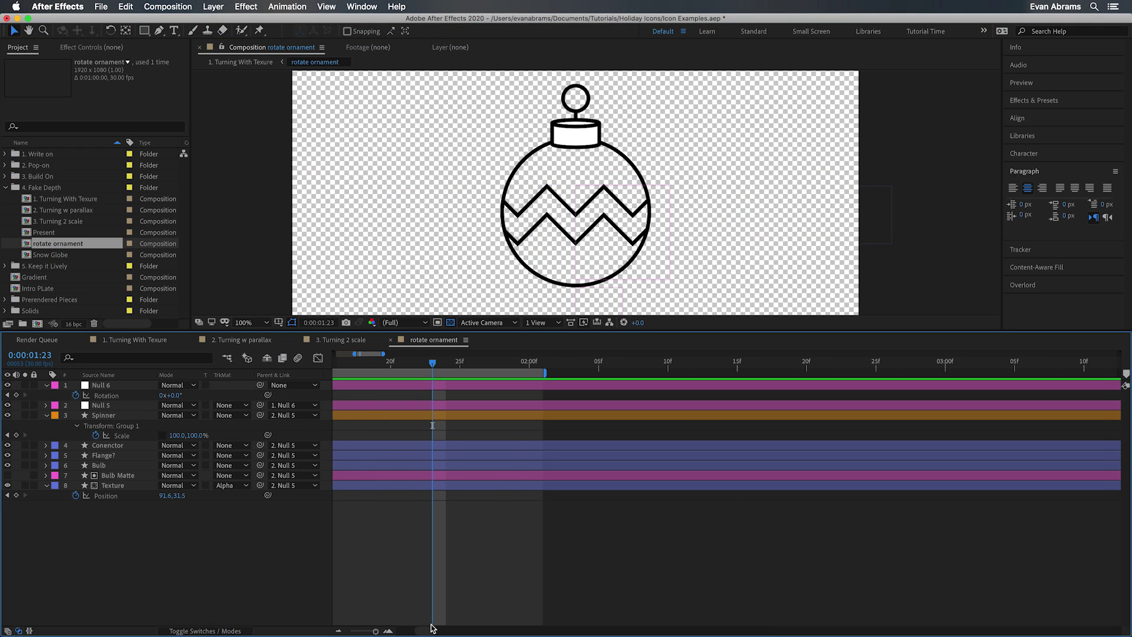
drag(432, 630, 413, 631)
click(481, 362)
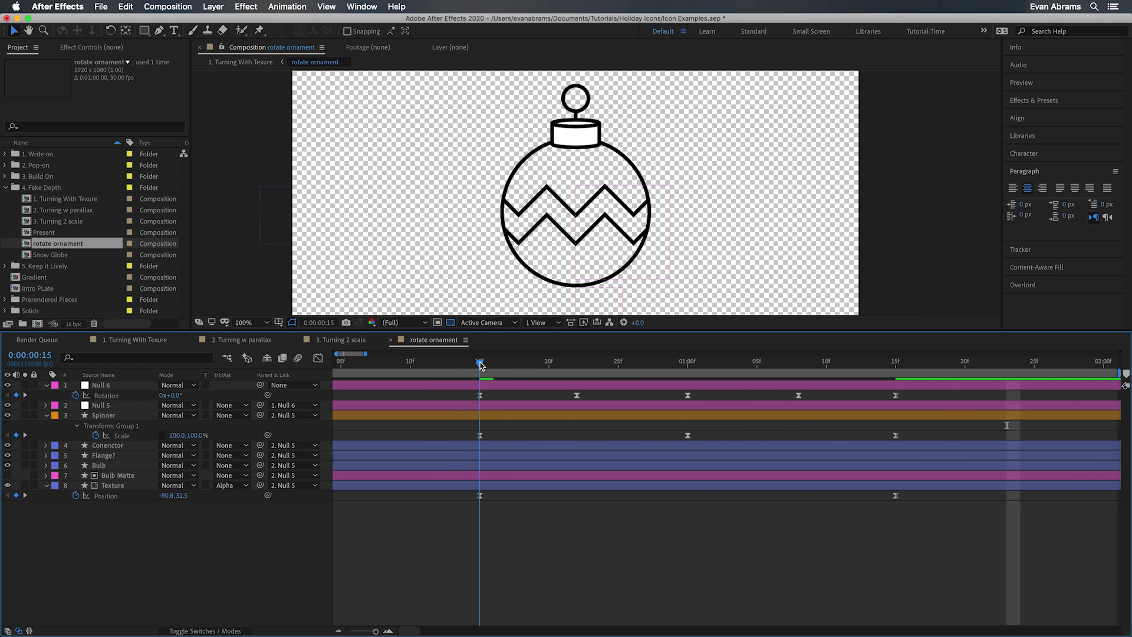
drag(489, 362, 909, 423)
Step: Hide Bulb Matte, keeping Texture's Alpha Matte "Bulb Matte" unchanged, and play the ornament animation
click(118, 485)
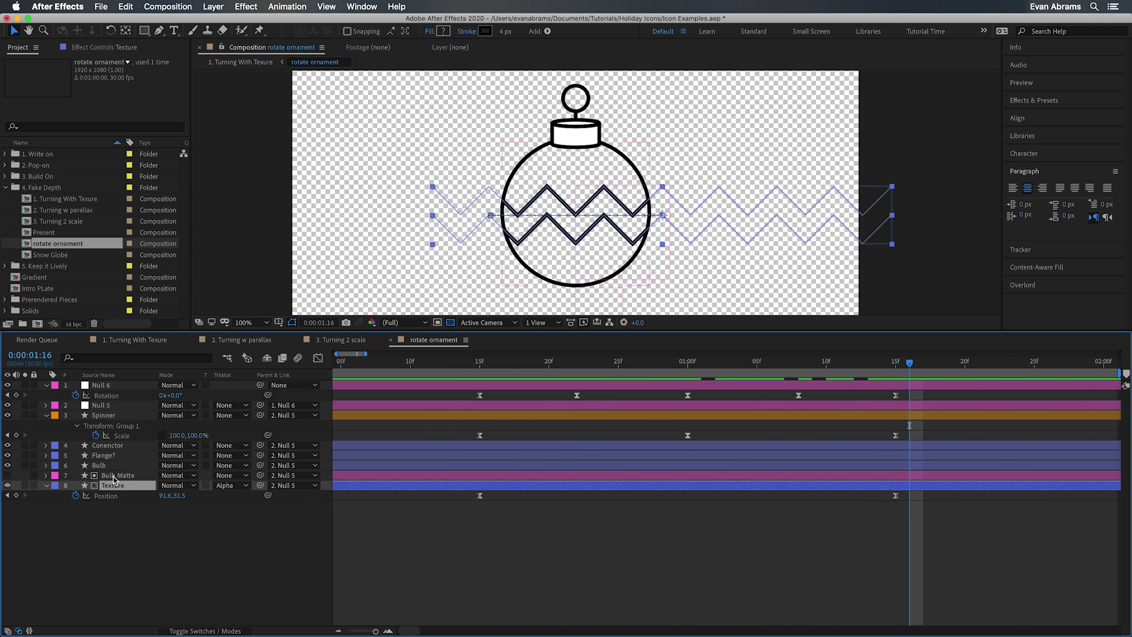
click(114, 476)
click(118, 504)
click(7, 475)
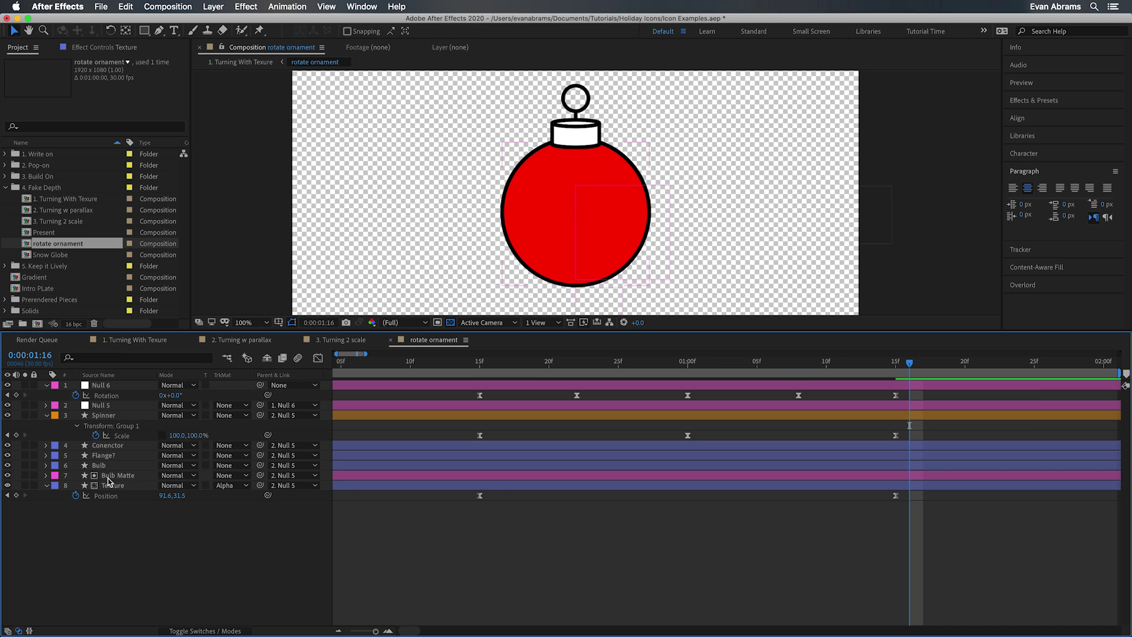
click(109, 477)
click(8, 475)
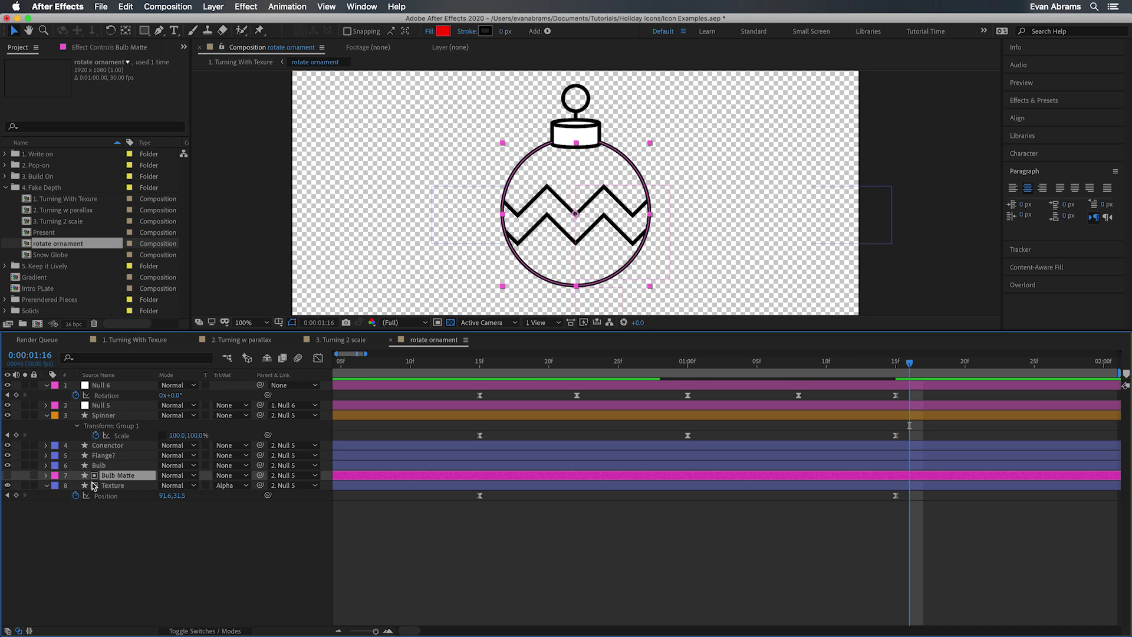
click(112, 485)
click(225, 485)
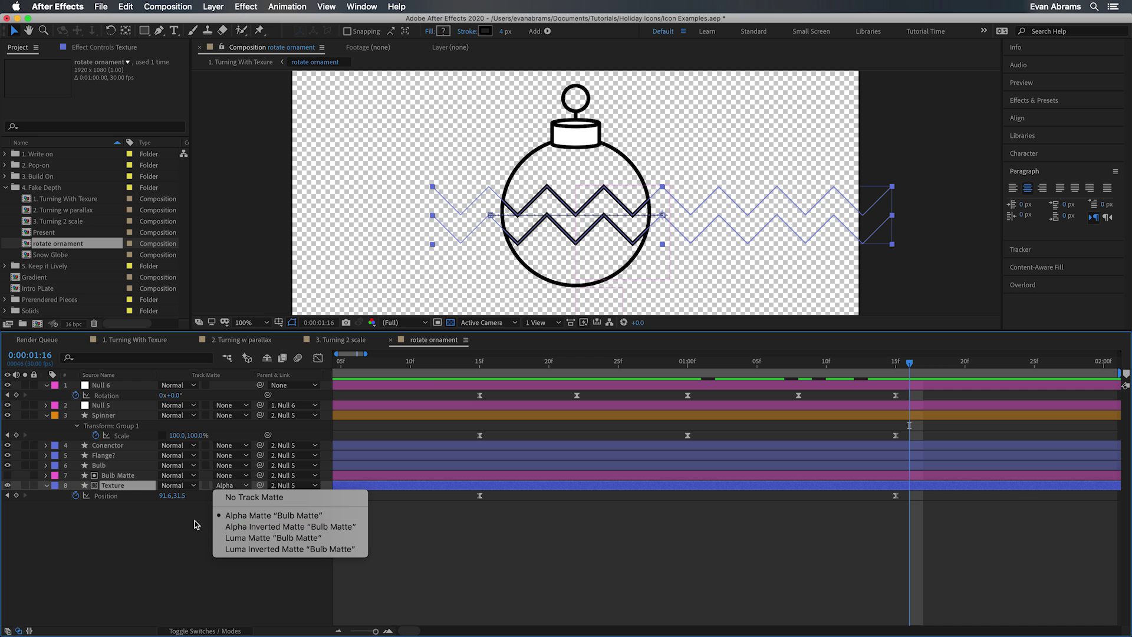
click(406, 393)
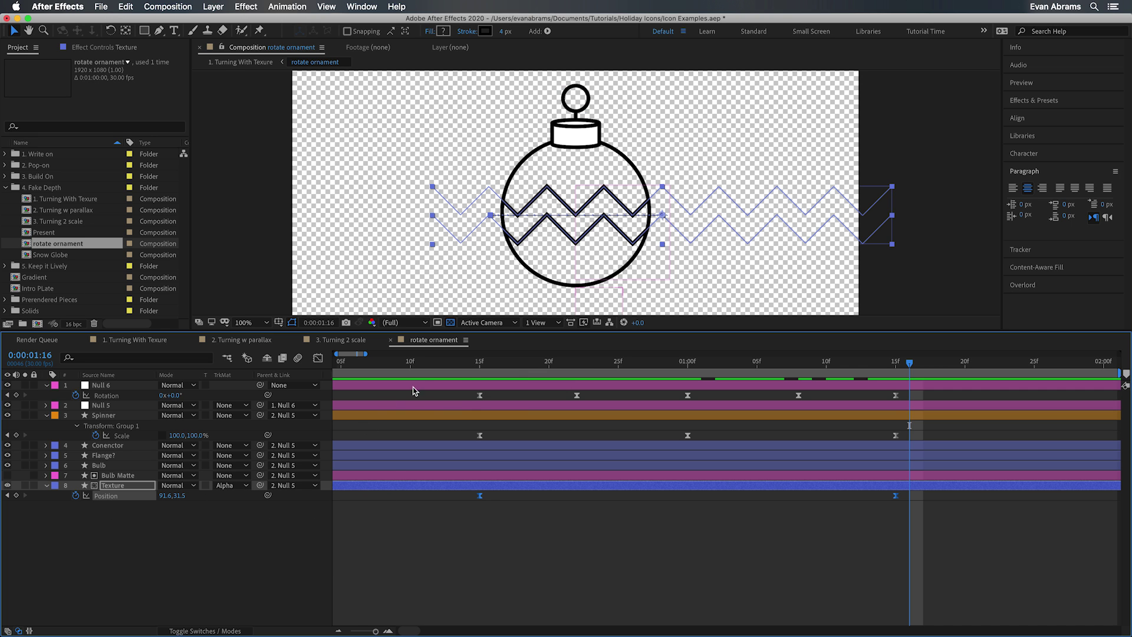
key(space)
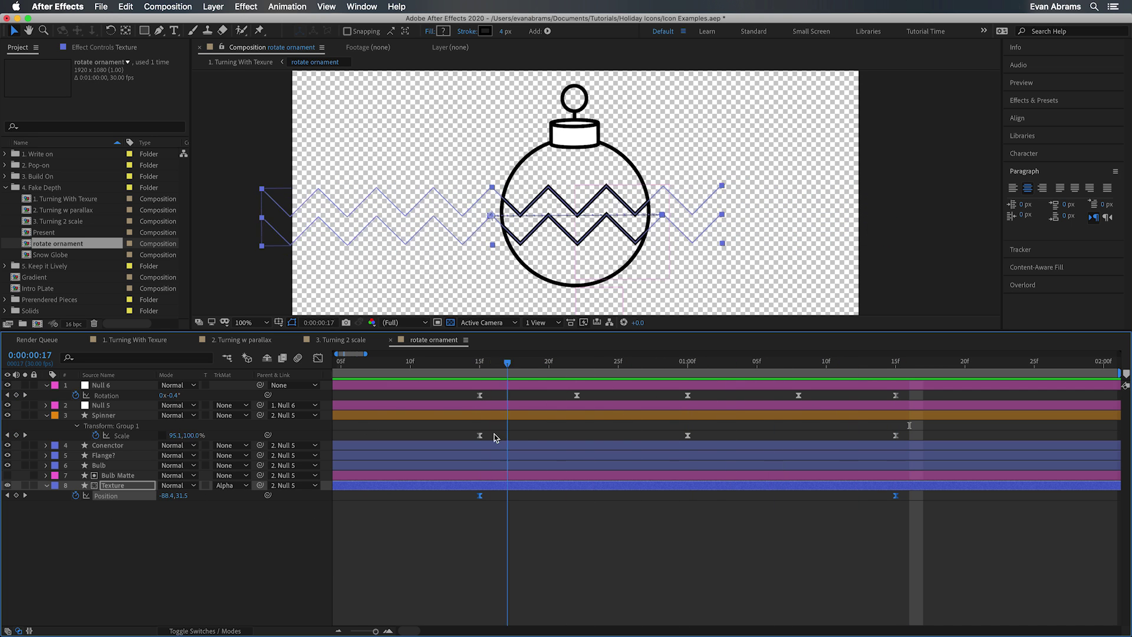
Step: Make the Spinner's middle Scale keyframe linear and preview the ornament from frame 15
drag(495, 437, 480, 438)
click(130, 437)
key(u)
key(u)
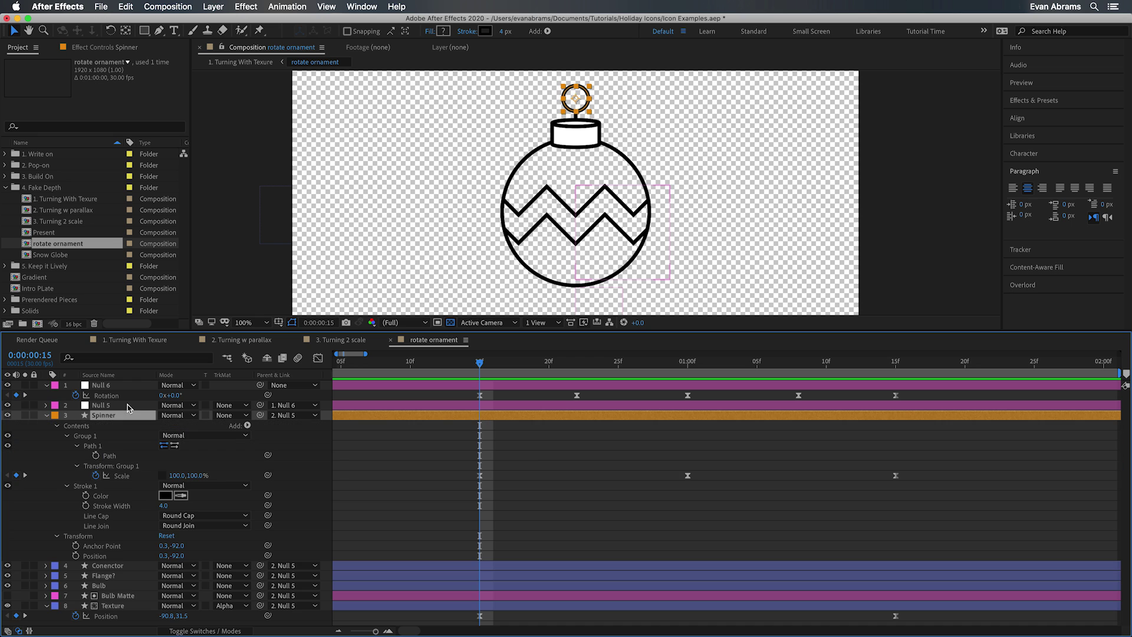
click(118, 466)
key(space)
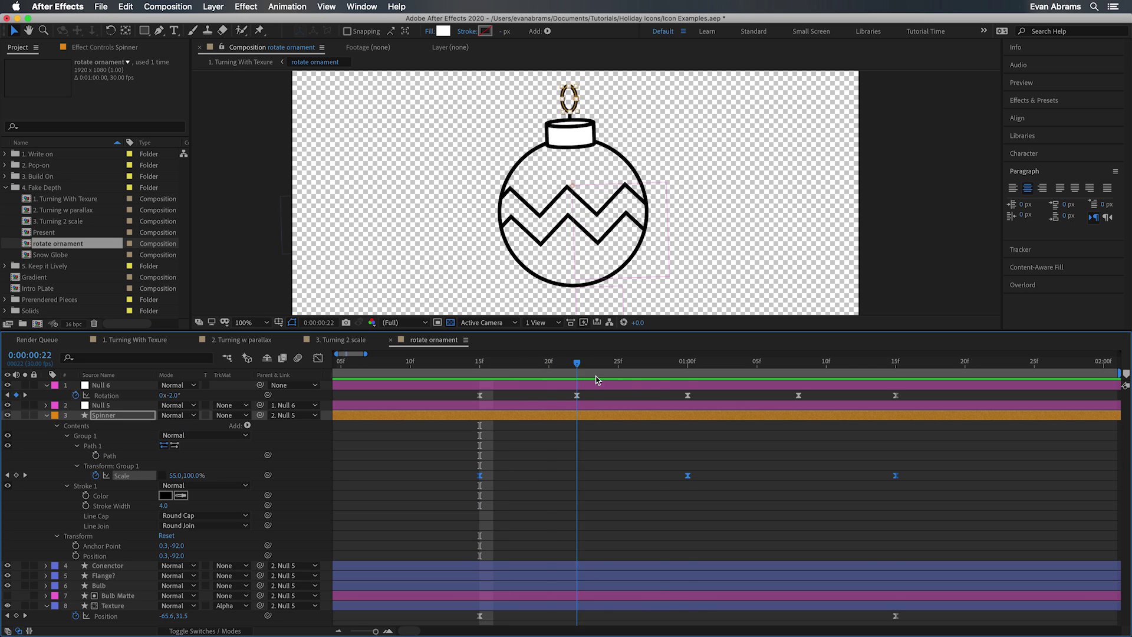
key(space)
drag(479, 441, 899, 454)
click(872, 459)
super+click(688, 475)
click(480, 377)
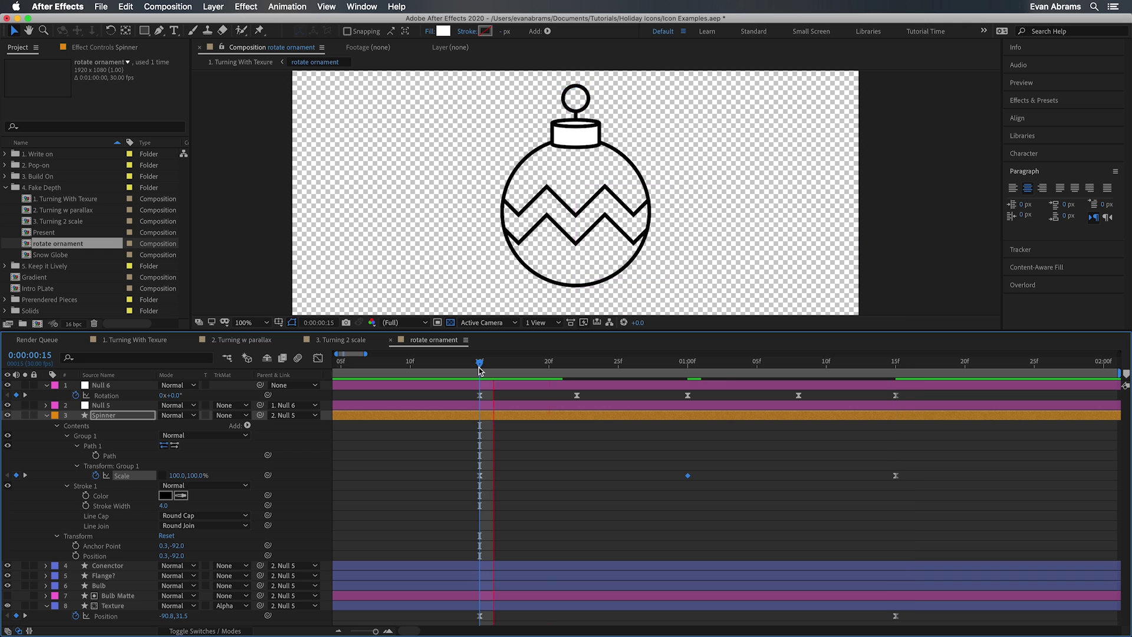
key(space)
Step: Collapse the Spinner's properties and scrub through the 2. Turning w parallax snow globe animation
key(space)
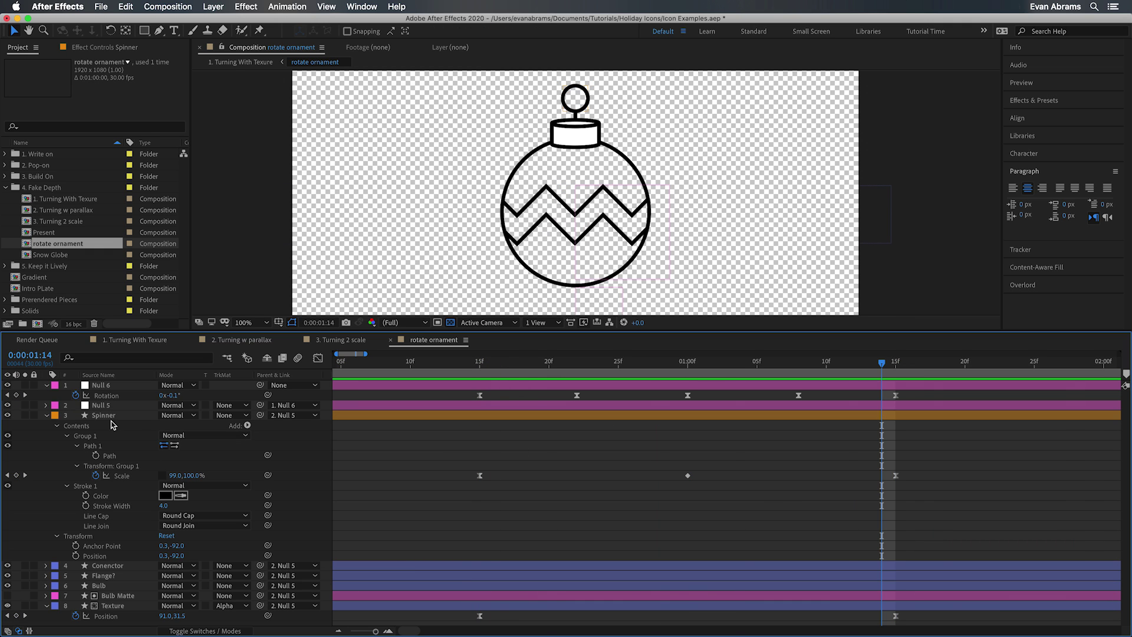
click(110, 417)
click(46, 415)
click(411, 486)
key(space)
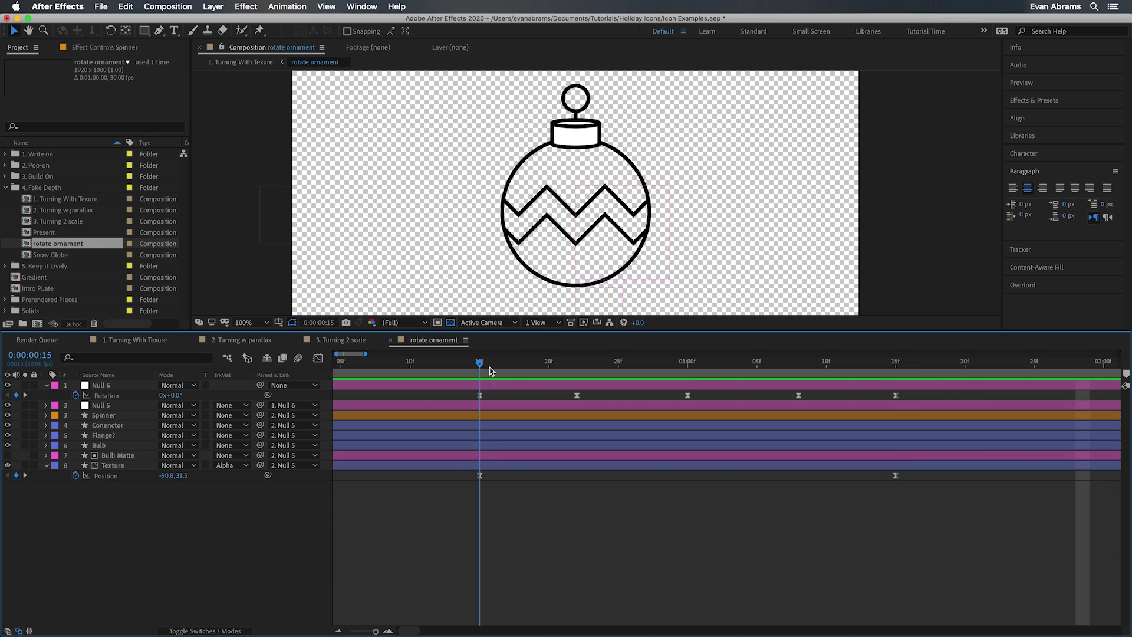
drag(636, 215, 637, 213)
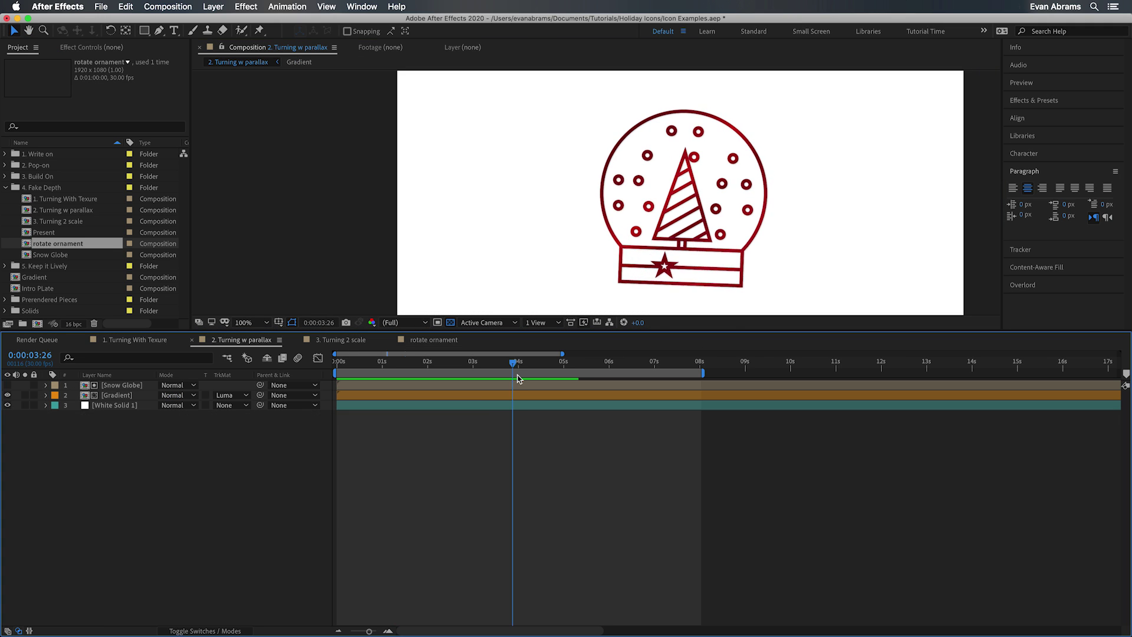
drag(516, 370, 413, 387)
Step: Open the Snow Globe precomp and reveal Position keyframes on all the Linear layers
click(412, 385)
double_click(413, 385)
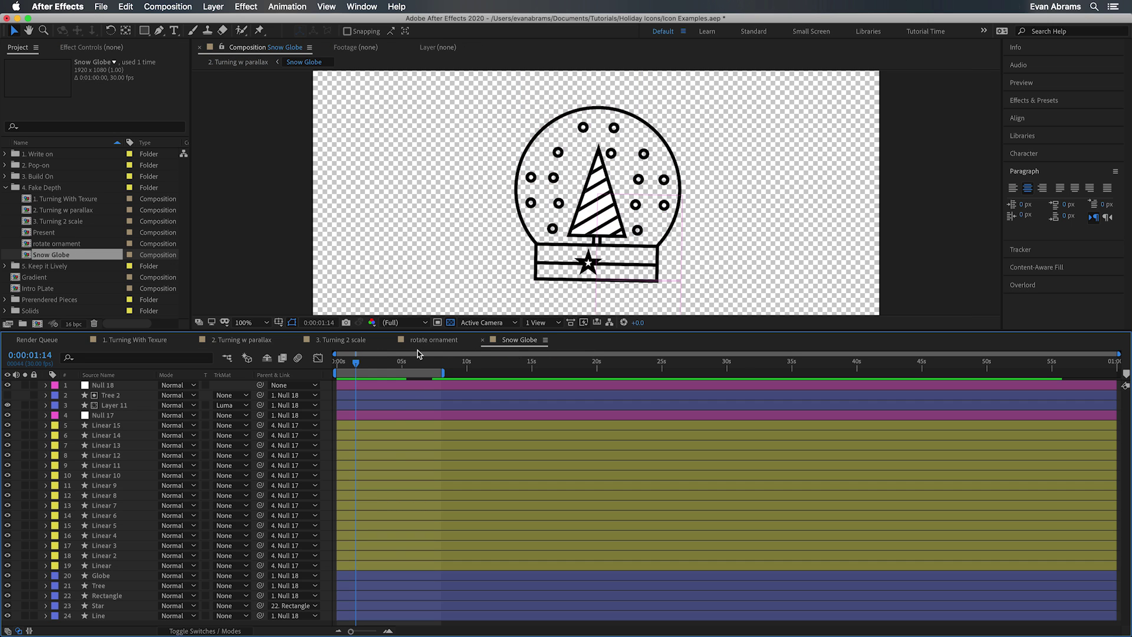
drag(395, 365, 379, 393)
click(380, 425)
shift+click(393, 564)
key(u)
scroll(394, 500, down, 4)
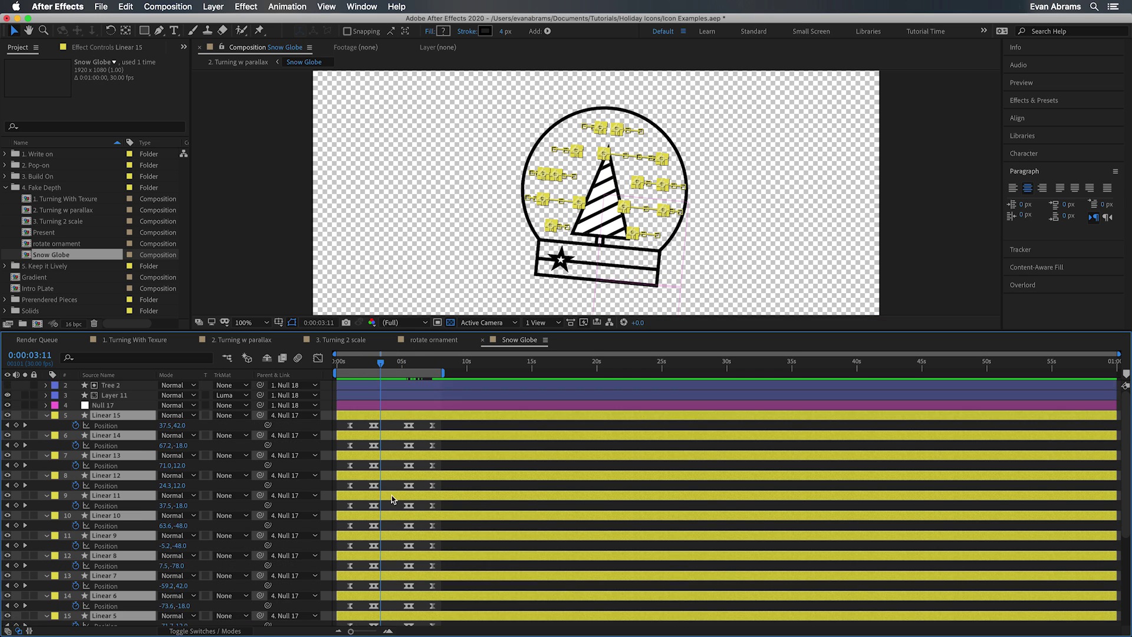
scroll(385, 471, up, 3)
scroll(385, 471, left, 5)
Step: Solo Linear 10 at 200% zoom, unsolo it, and preview the snow globe animation
click(385, 468)
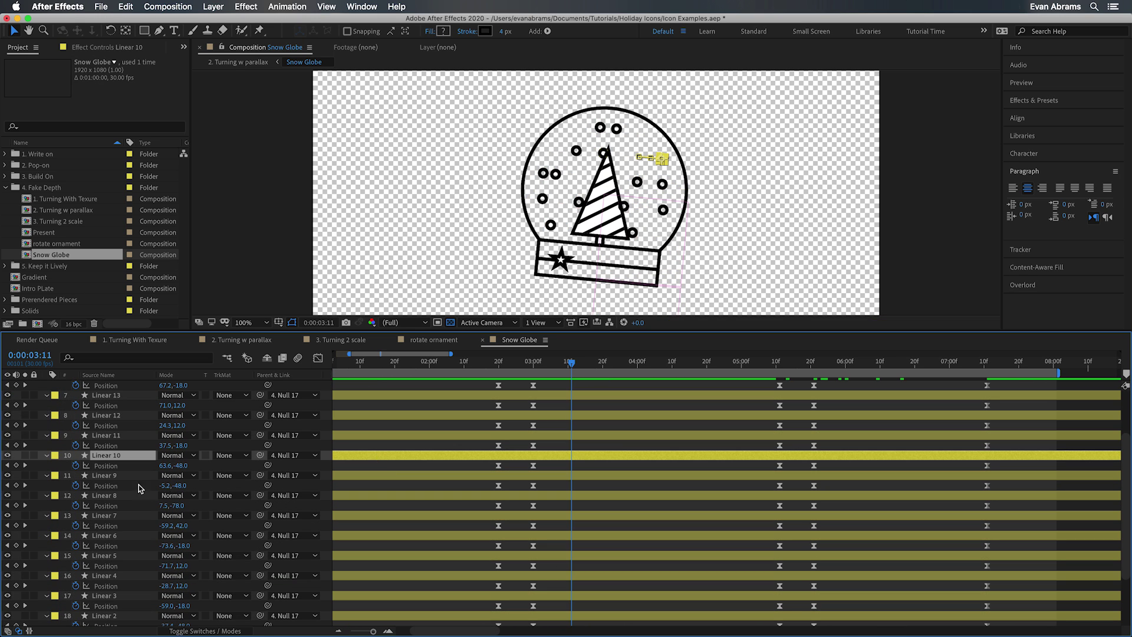
click(24, 456)
key(period)
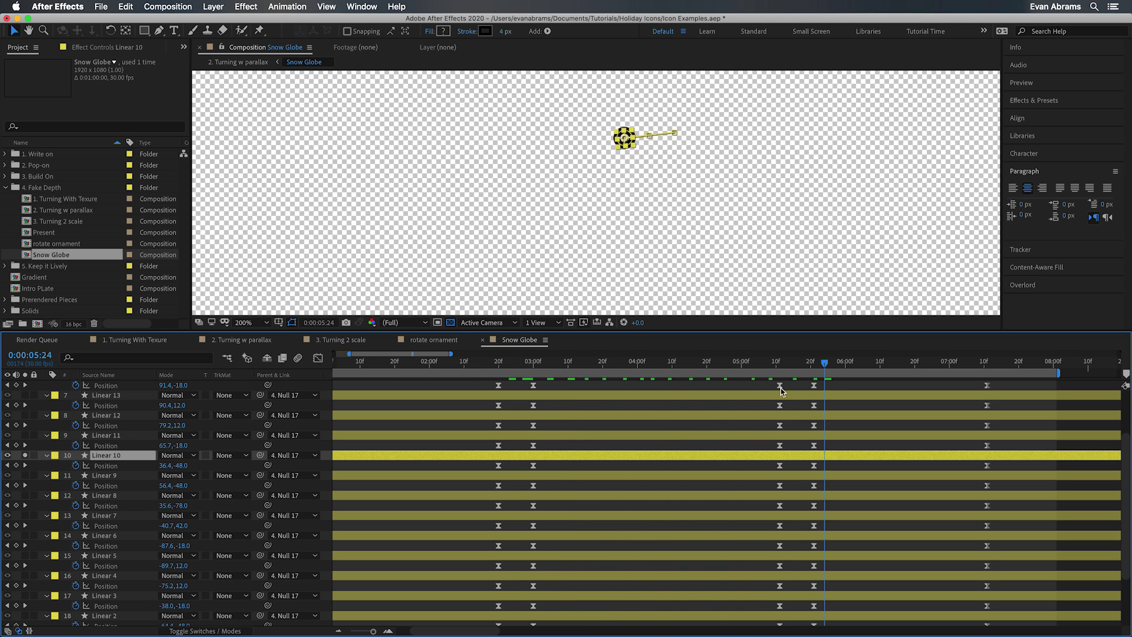
click(25, 455)
key(minus)
key(minus)
key(minus)
key(space)
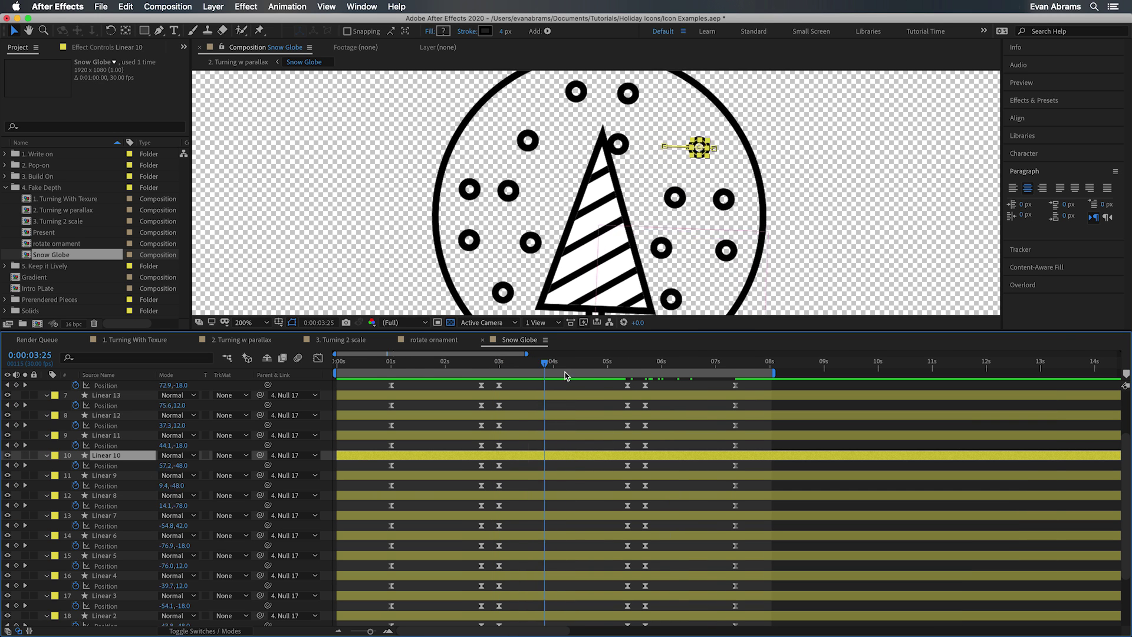
key(space)
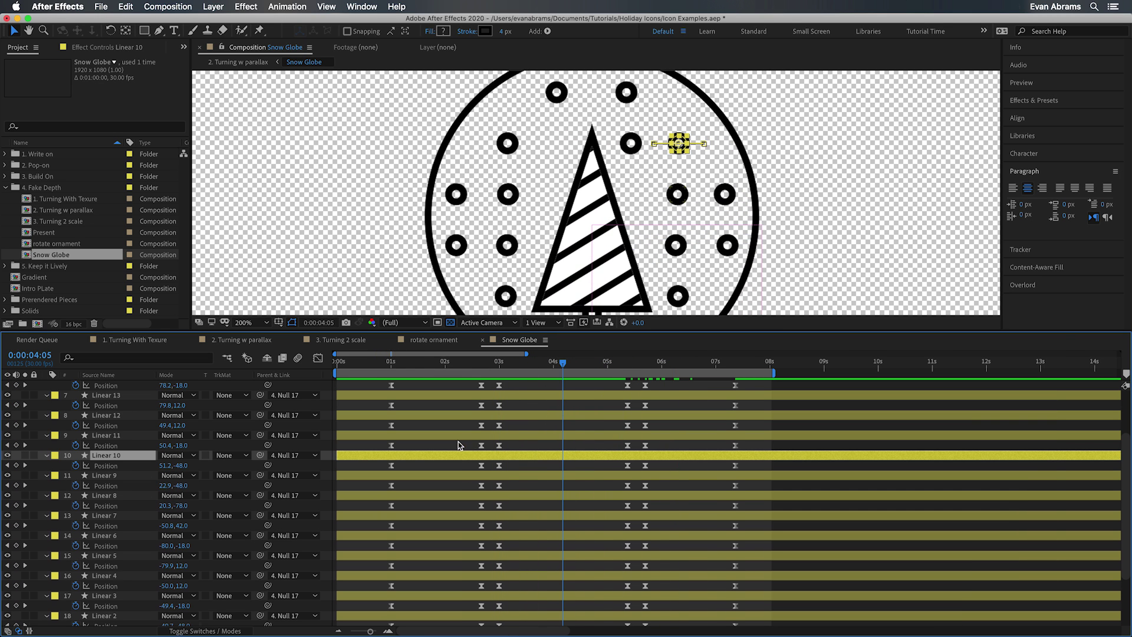
key(u)
key(super+a)
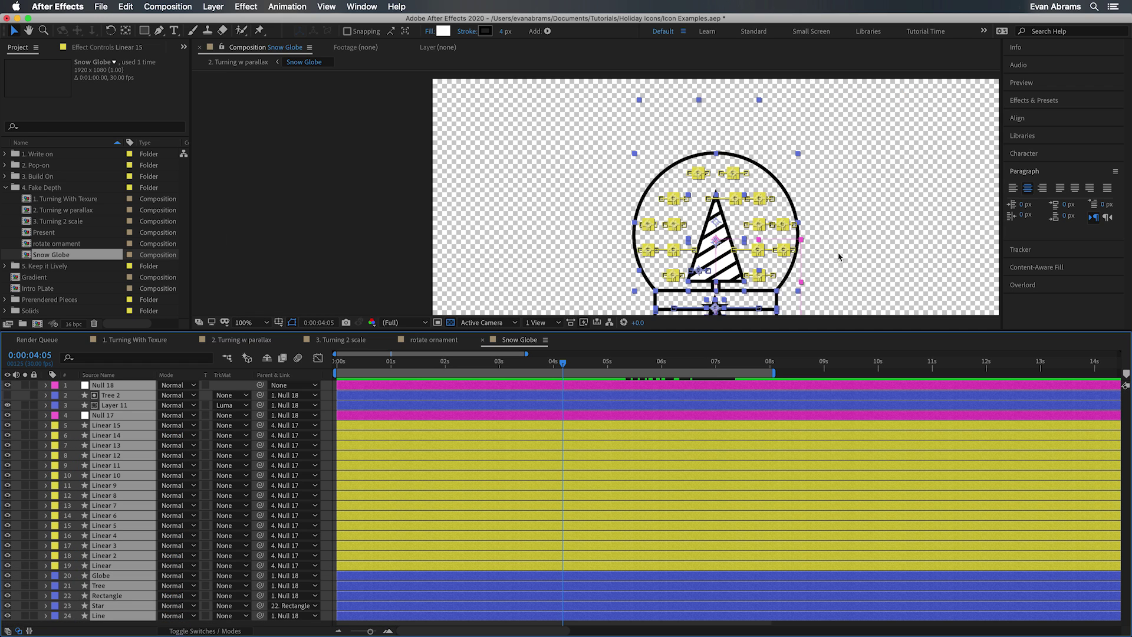
drag(840, 257, 770, 188)
click(323, 264)
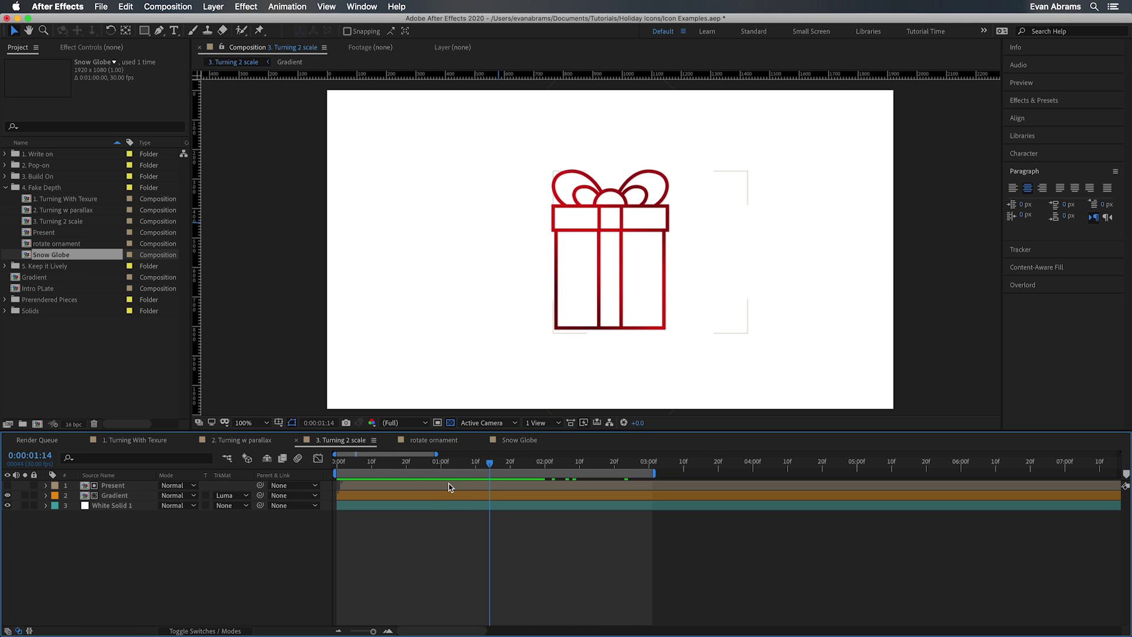
Step: Open the Present precomp and reveal keyframes of Linear, Linear 2 and Null 19
double_click(449, 487)
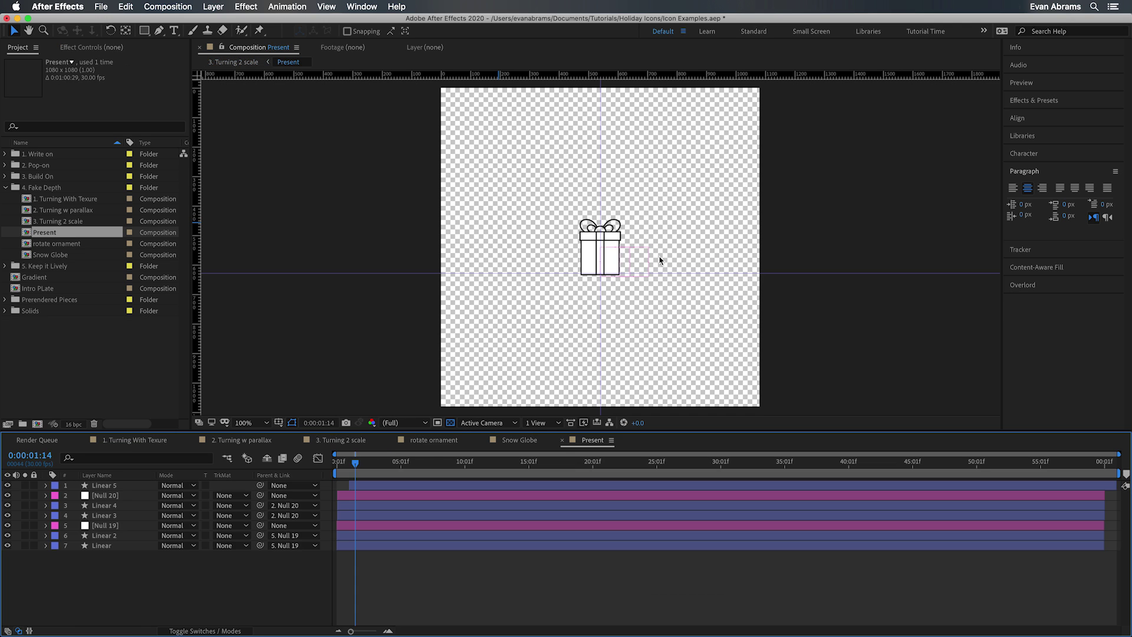
scroll(659, 259, up, 1)
click(351, 526)
shift+click(354, 545)
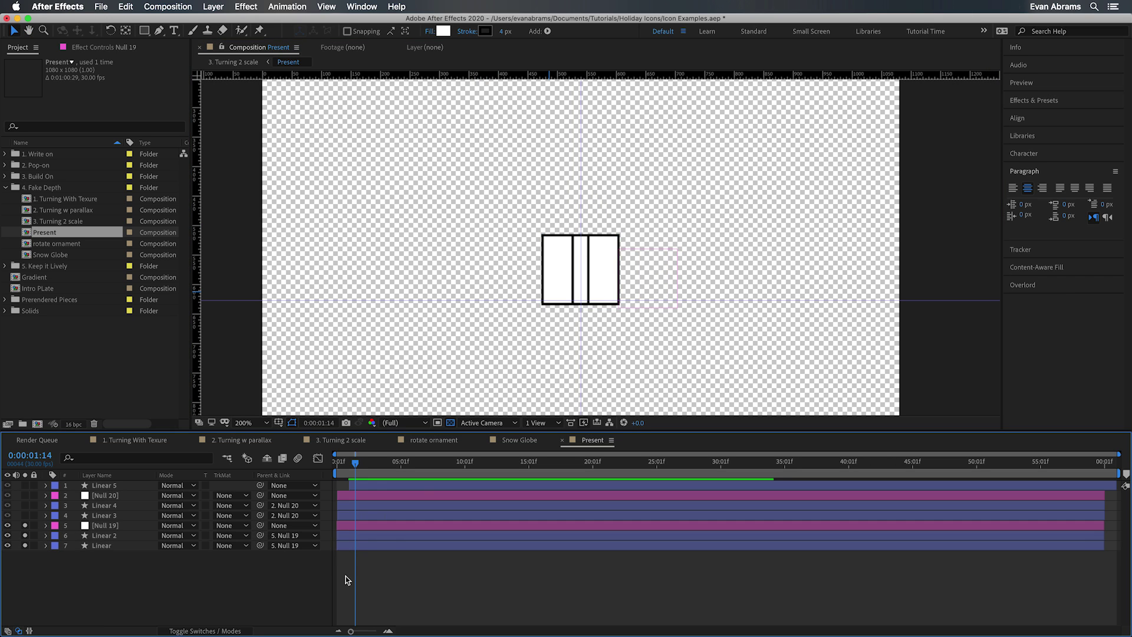
shift+click(366, 523)
key(u)
key(semicolon)
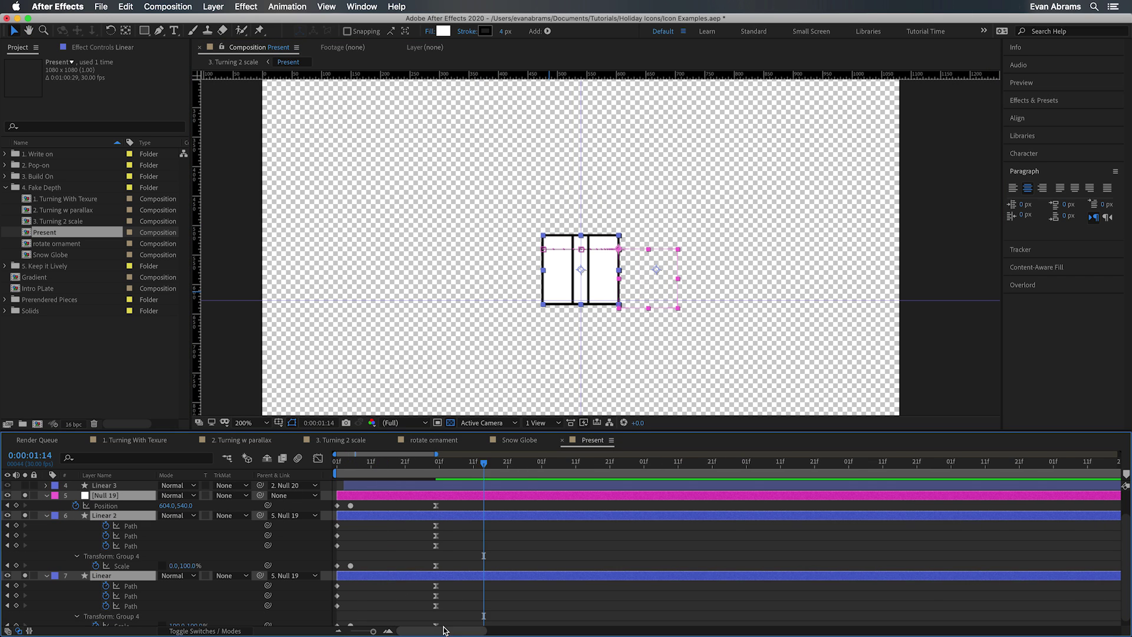
Step: Zoom and enlarge the timeline, then select Linear 2's Scale keyframes
scroll(441, 609, up, 2)
drag(416, 632, 402, 633)
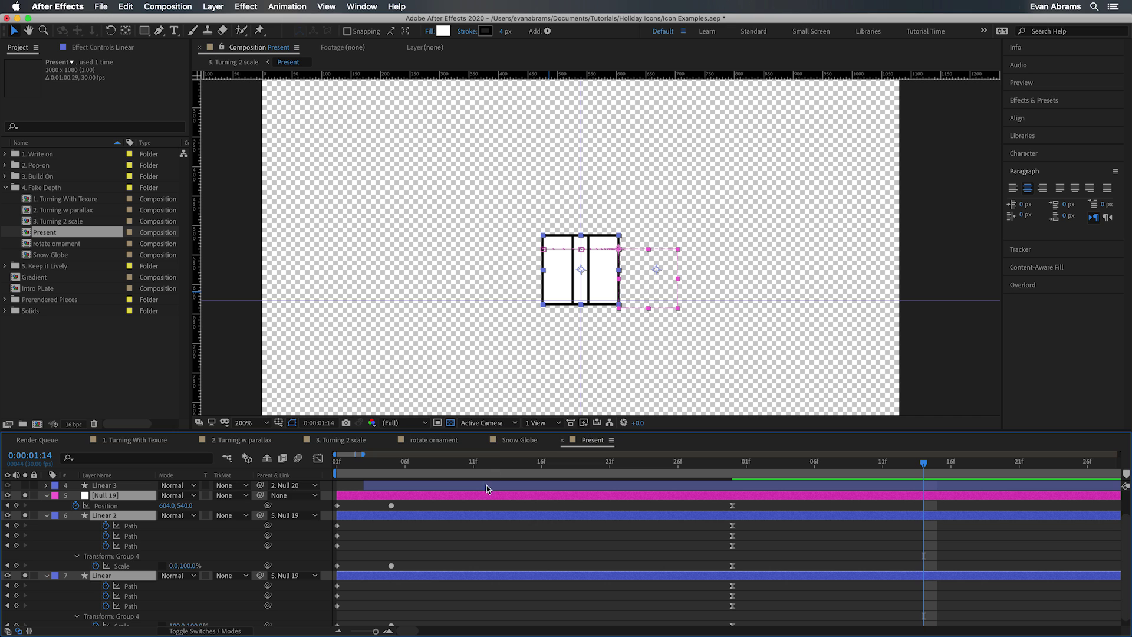
drag(493, 430, 494, 315)
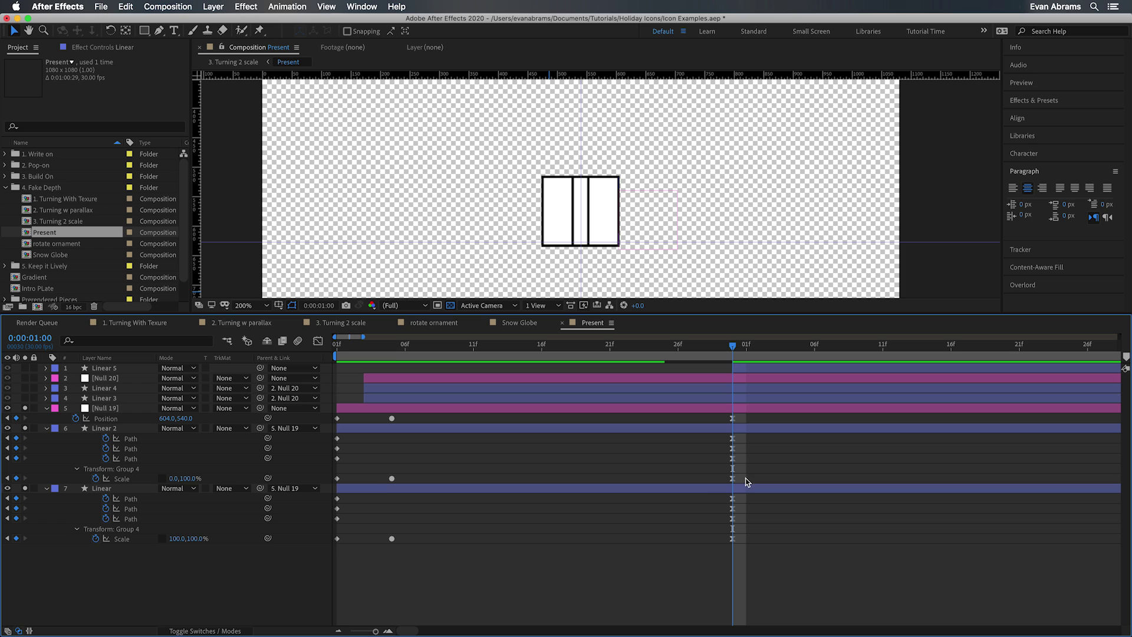
drag(747, 478, 336, 486)
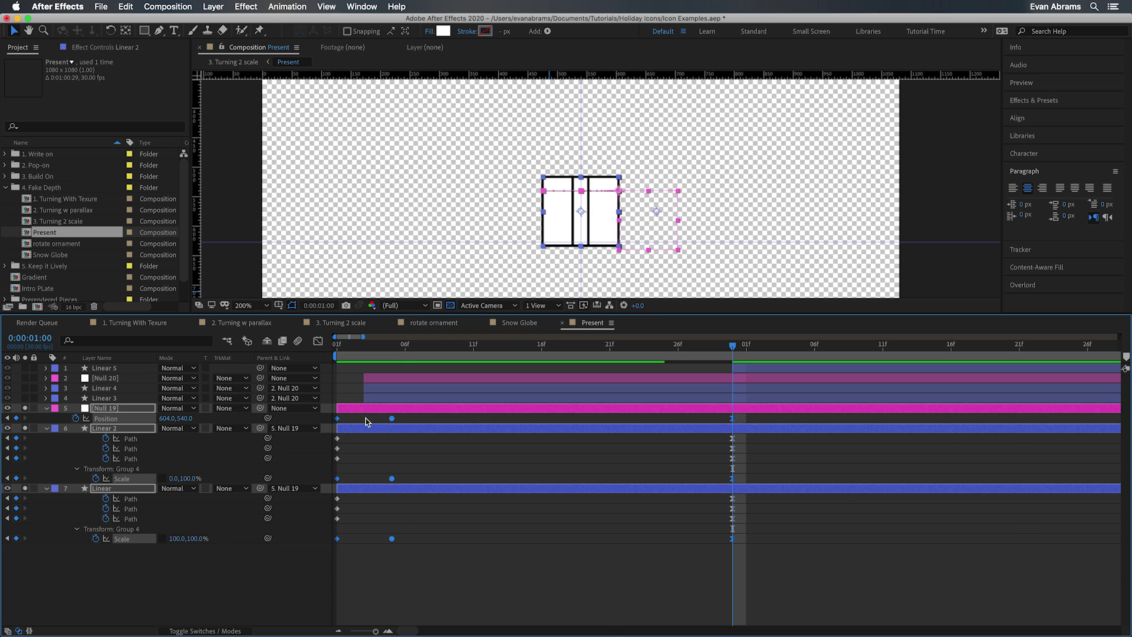
Step: Check the present's Scale and Position curves in the Graph Editor, then collapse and deselect all seven layers
key(shift+F3)
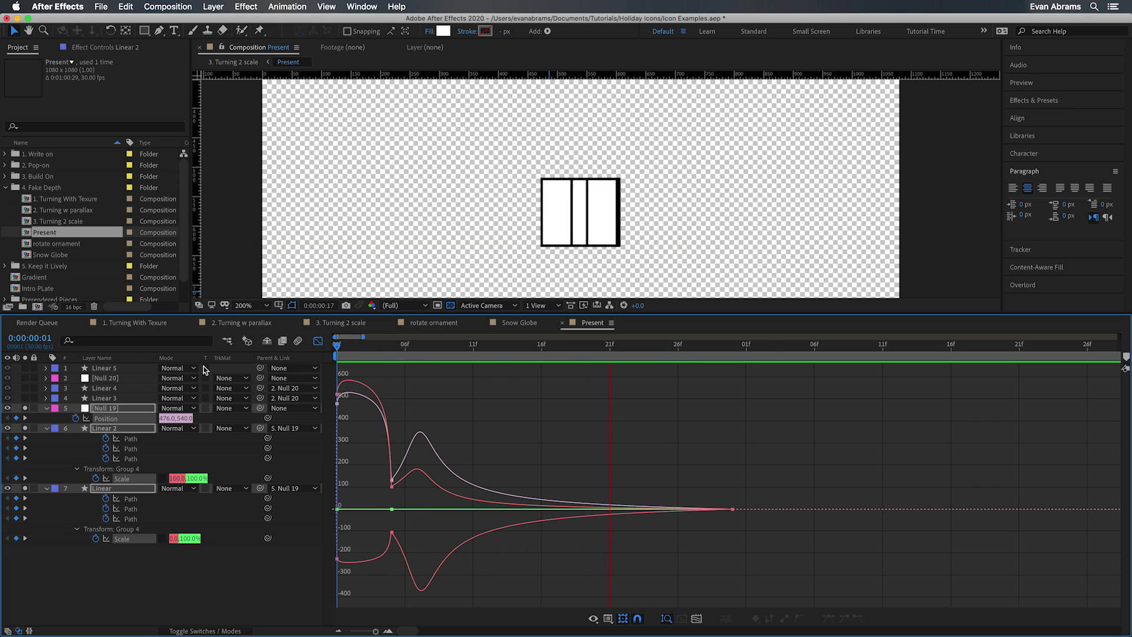
key(shift+F3)
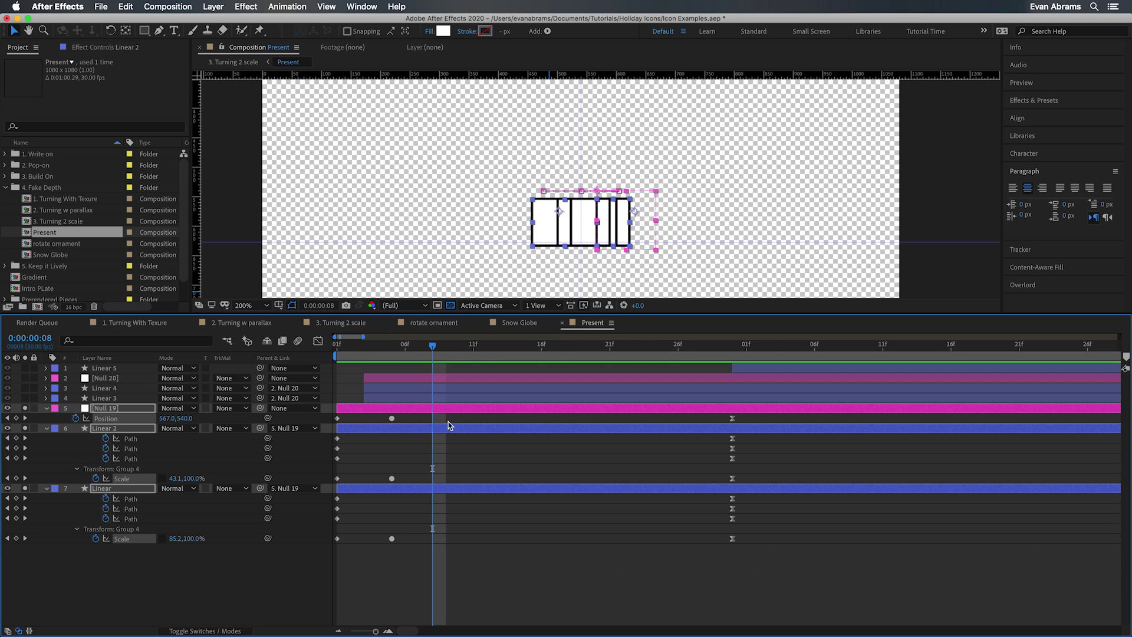
key(super+a)
key(u)
click(468, 366)
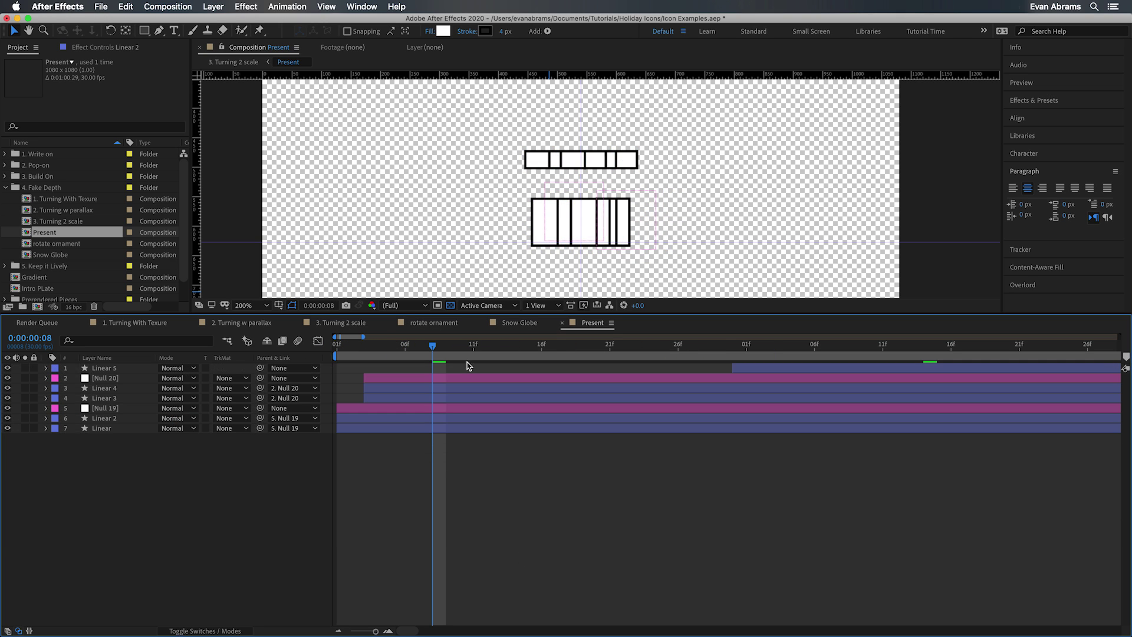